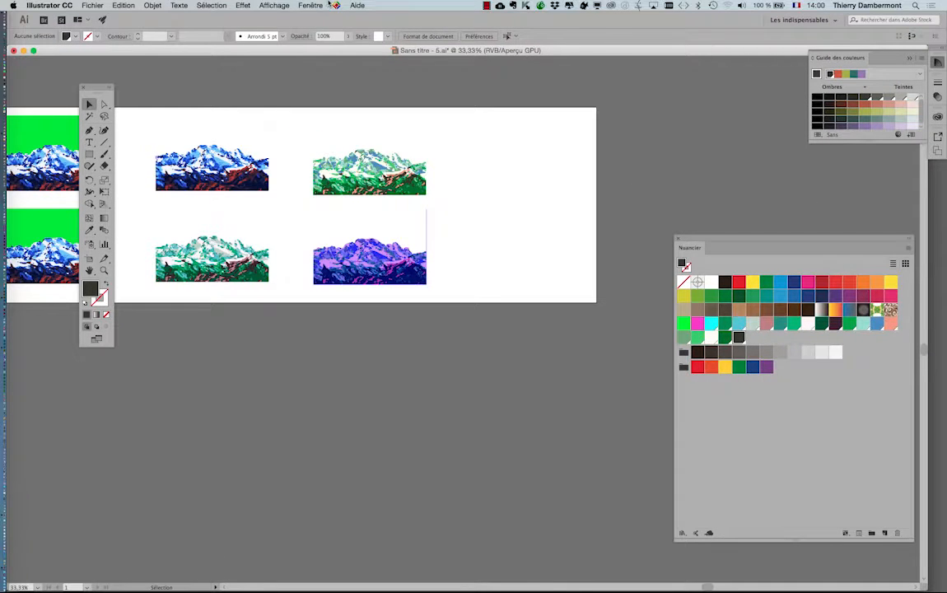
# Step: Show the Calques panel beside the artwork and select the original blue mountain group, just above the locked green-sky group
pyautogui.click(317, 6)
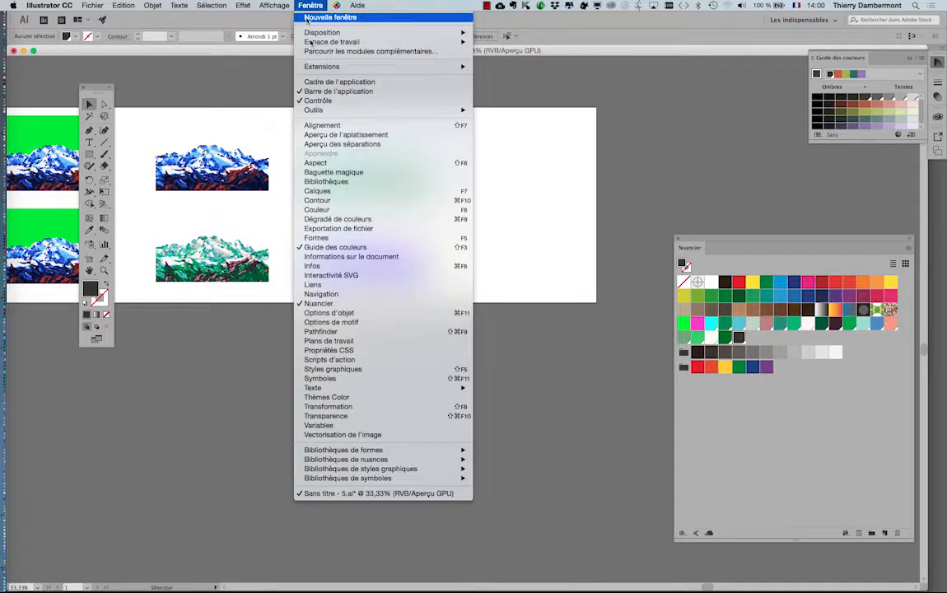
pyautogui.click(340, 191)
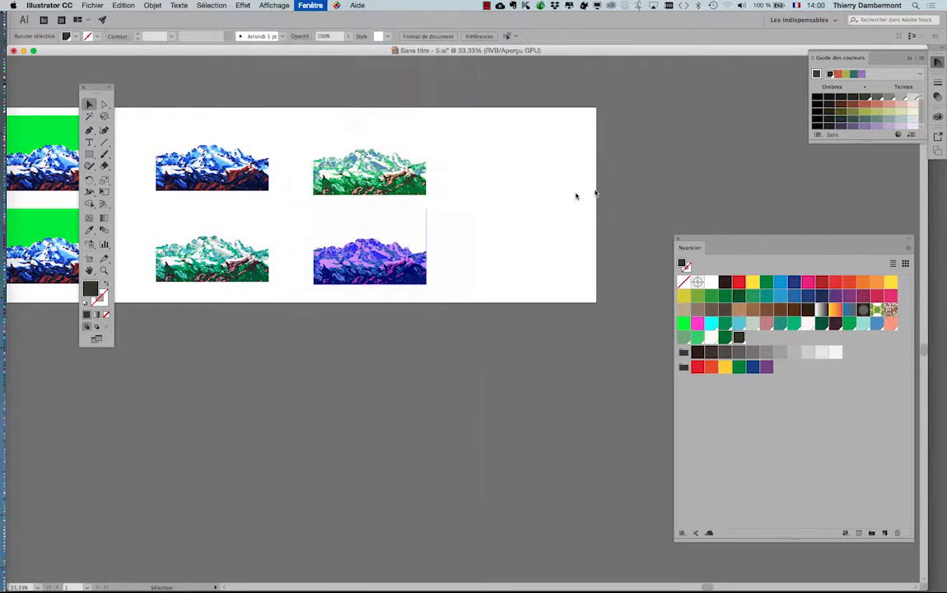
pyautogui.moveTo(166, 478); pyautogui.dragTo(598, 53)
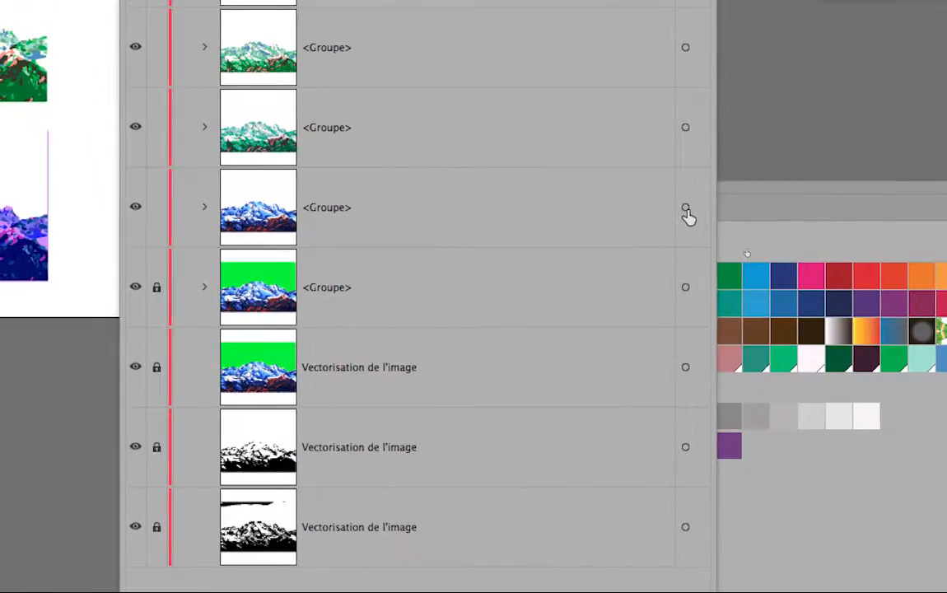
pyautogui.click(685, 208)
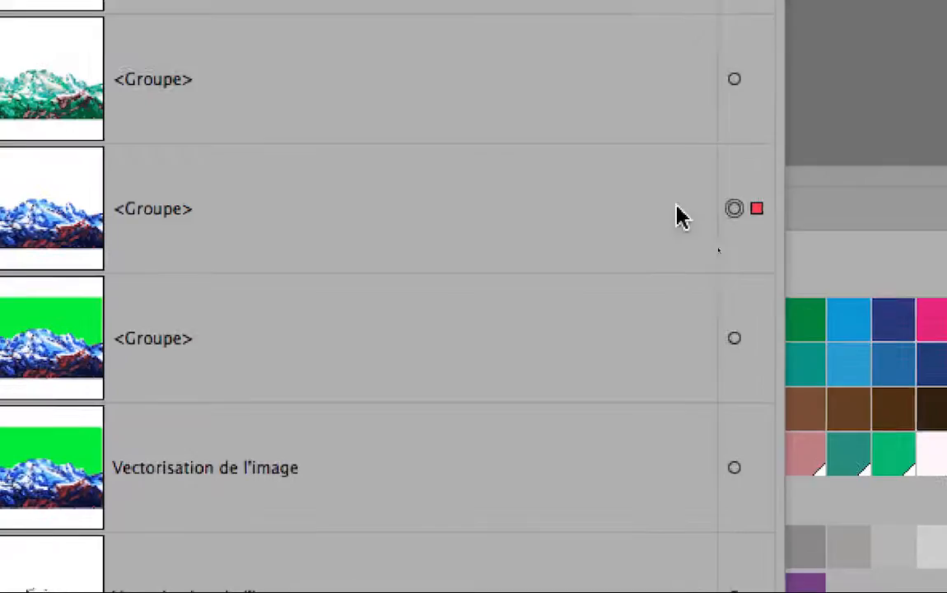
pyautogui.click(588, 205)
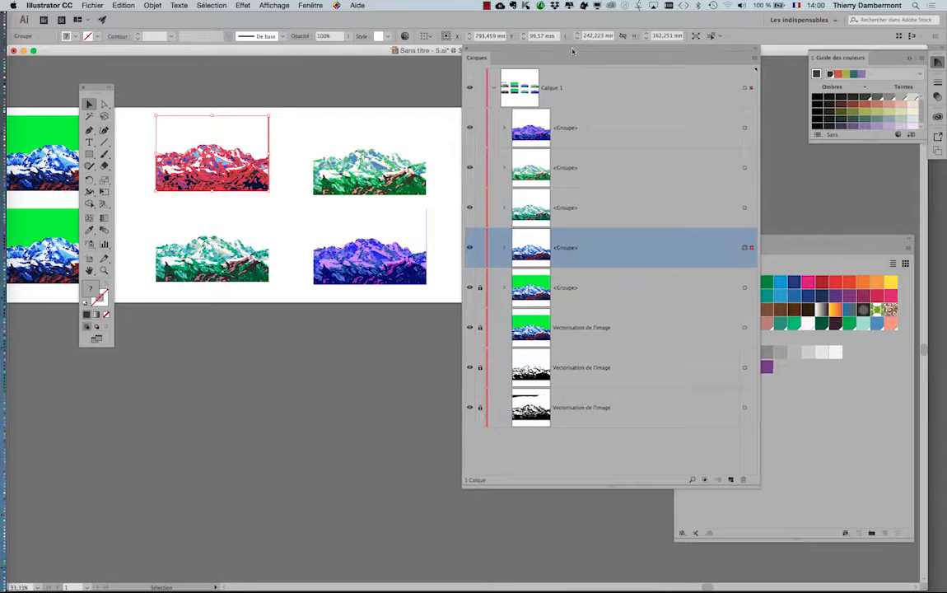
# Step: Duplicate the selected blue mountain group into the empty area to the right of the green mountain, about 657 mm across
pyautogui.moveTo(572, 51); pyautogui.dragTo(199, 405)
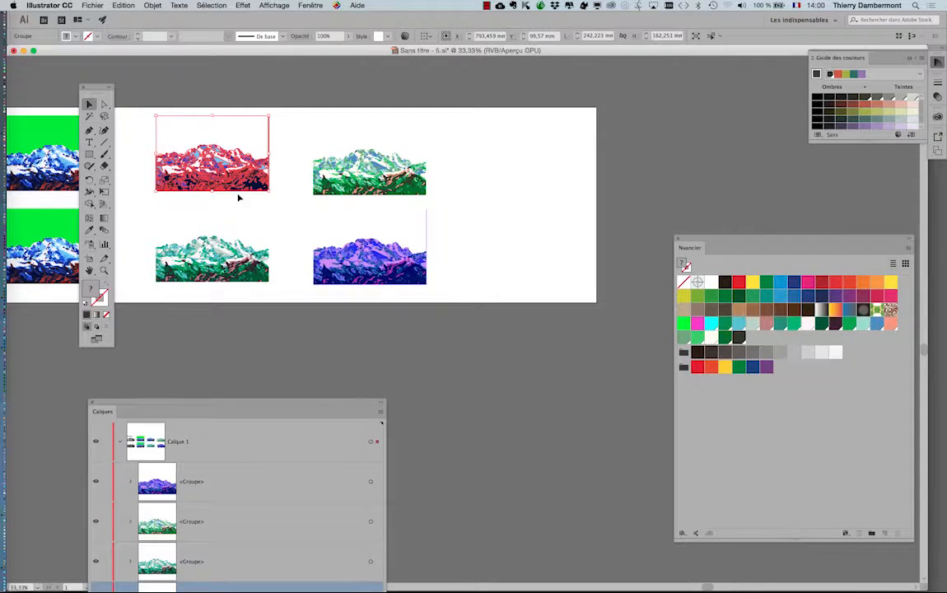
pyautogui.moveTo(224, 188); pyautogui.dragTo(223, 192)
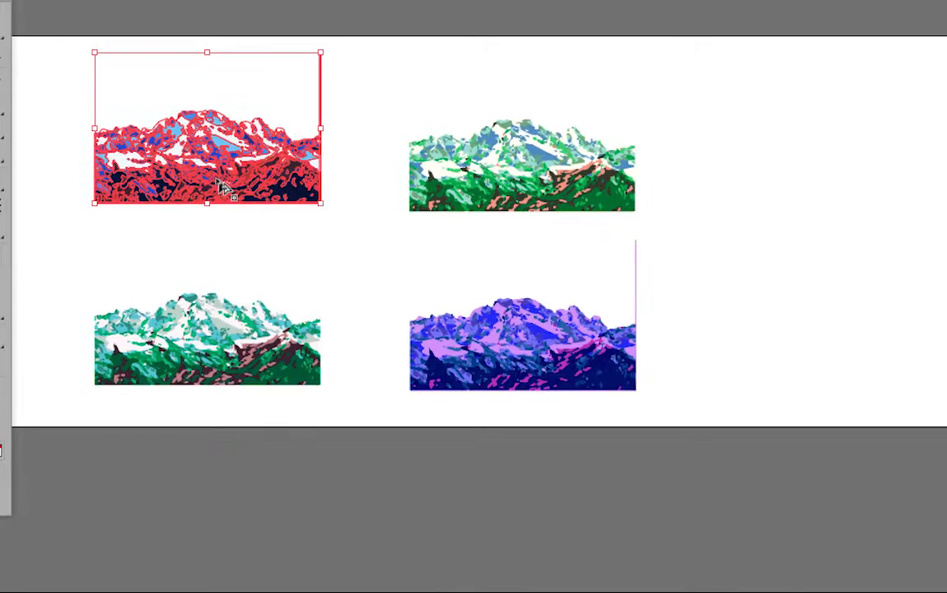
pyautogui.moveTo(111, 166); pyautogui.dragTo(722, 177)
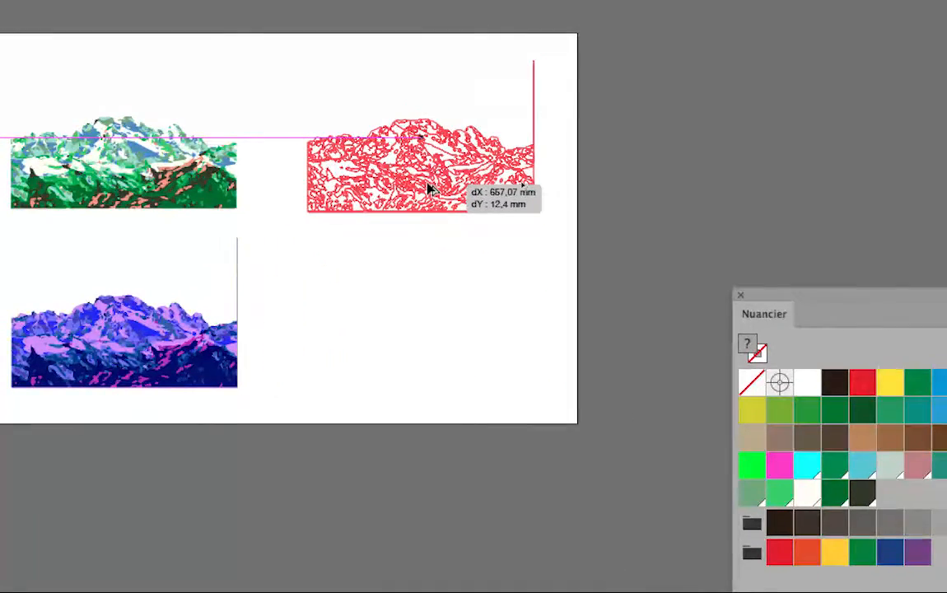
pyautogui.moveTo(427, 190); pyautogui.dragTo(426, 187)
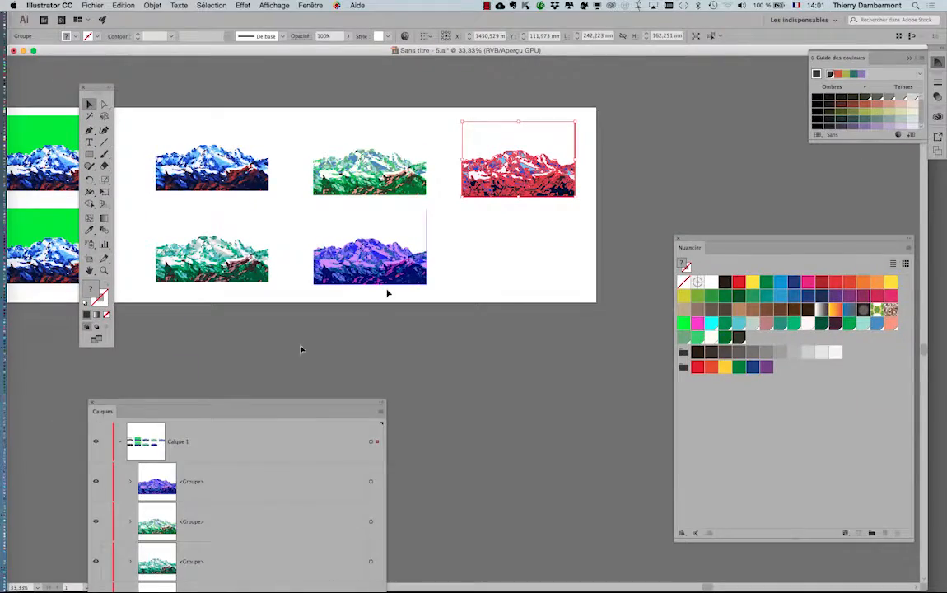
# Step: Set the Calques panel's row size to Grande, keeping thumbnails for layers, groups and objects
pyautogui.moveTo(279, 405); pyautogui.dragTo(792, 71)
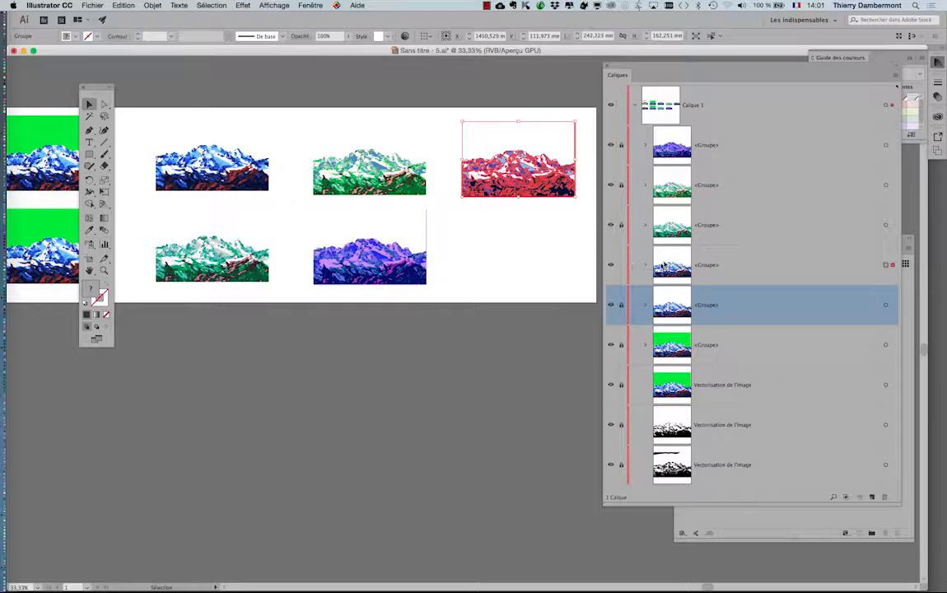
pyautogui.click(896, 77)
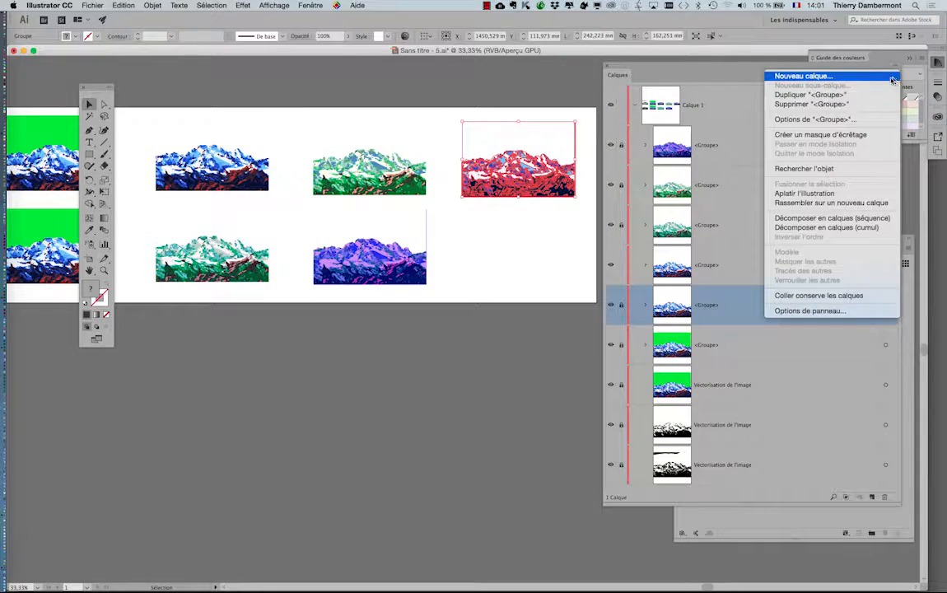
pyautogui.click(826, 311)
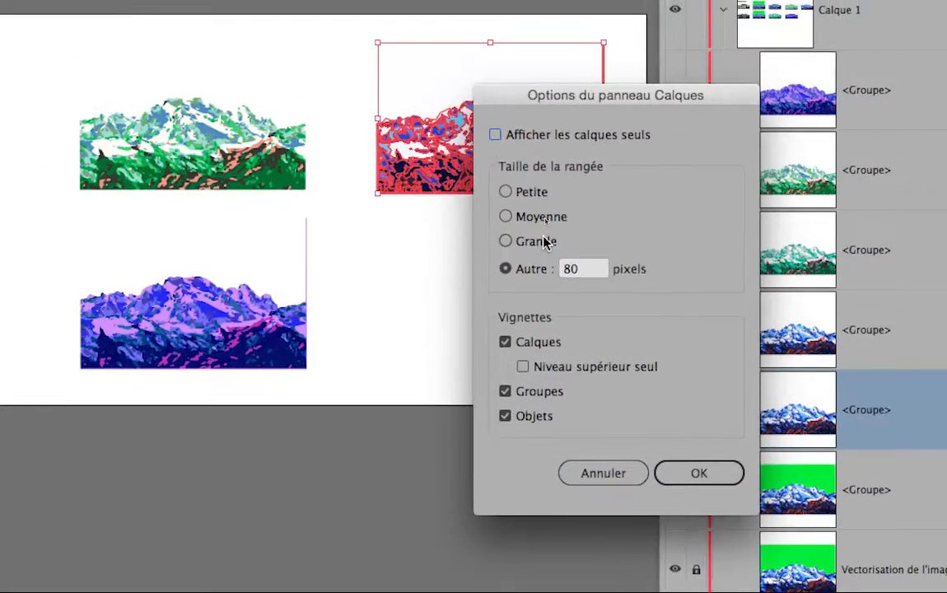
pyautogui.click(546, 242)
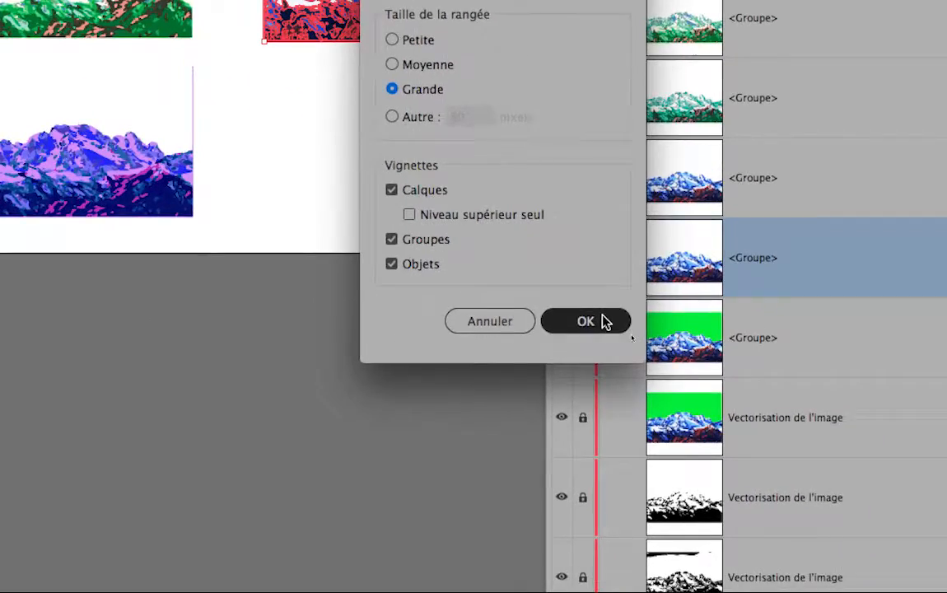
pyautogui.click(605, 321)
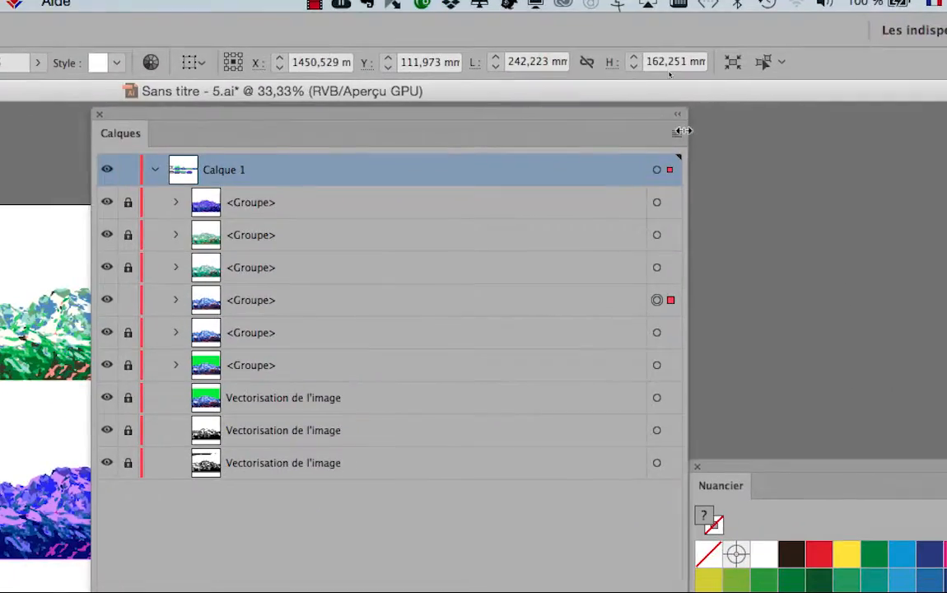
pyautogui.click(844, 131)
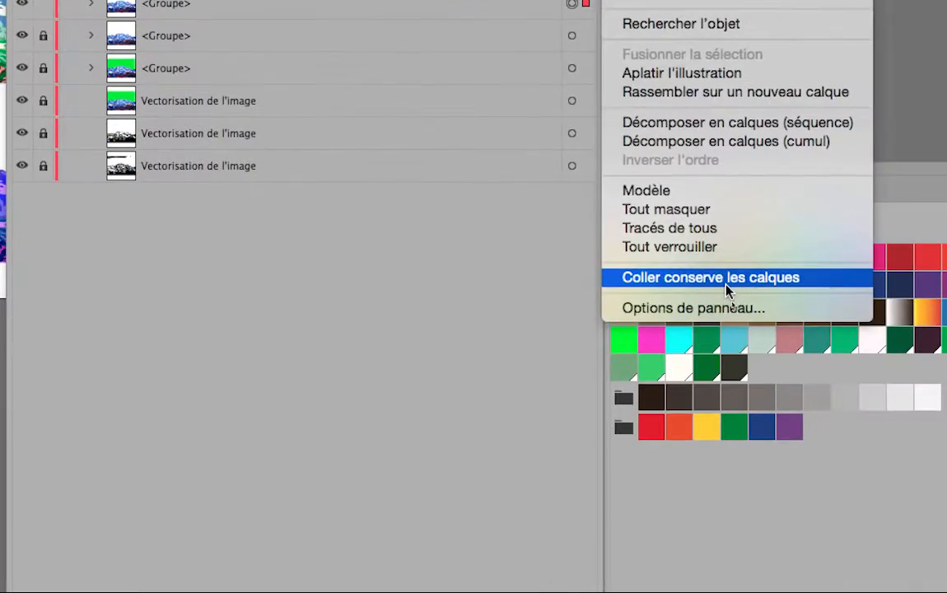
pyautogui.click(840, 540)
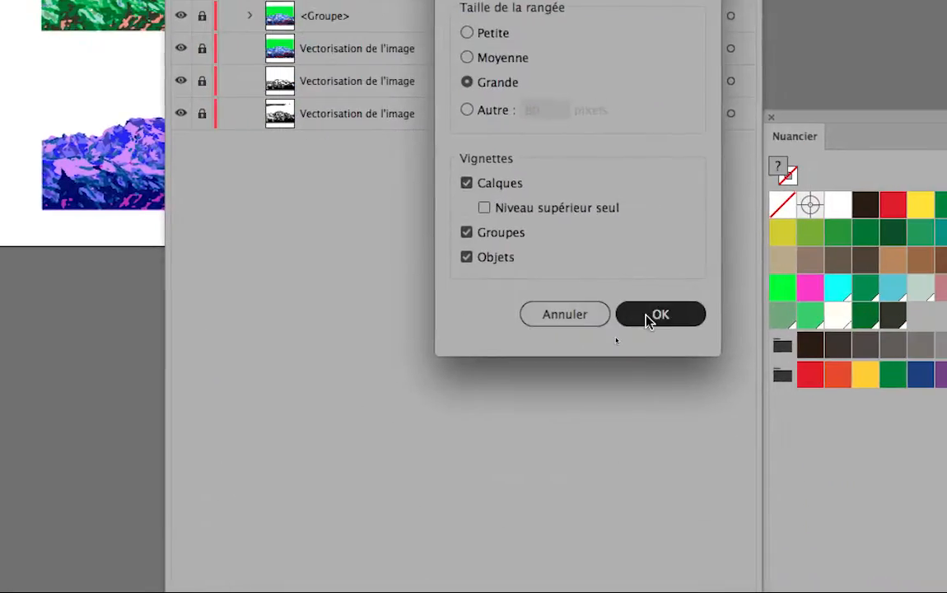
pyautogui.click(648, 319)
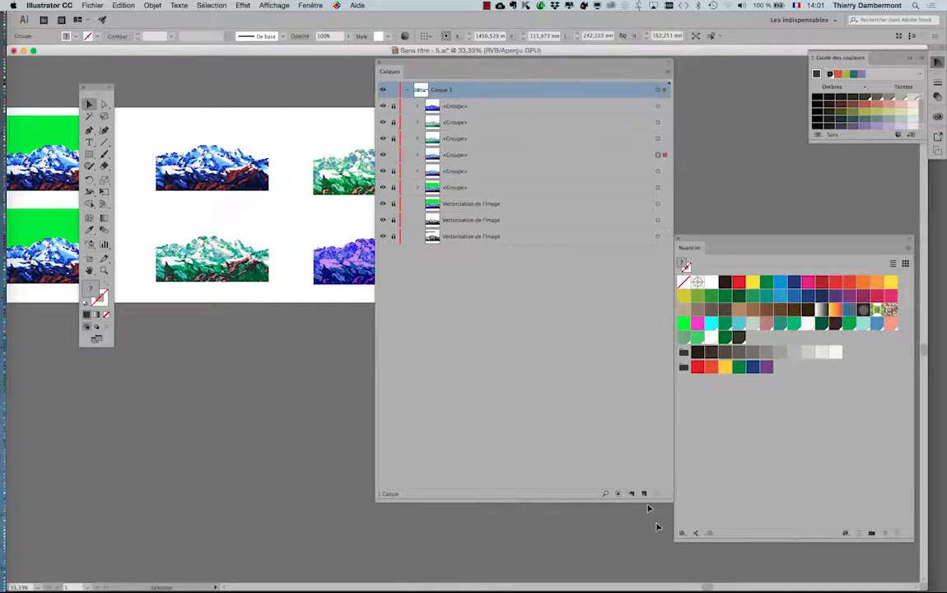
# Step: Shrink the Calques panel and move it beyond the artboard's right edge, closing the Nuancier panel to make room
pyautogui.moveTo(672, 504); pyautogui.dragTo(650, 340)
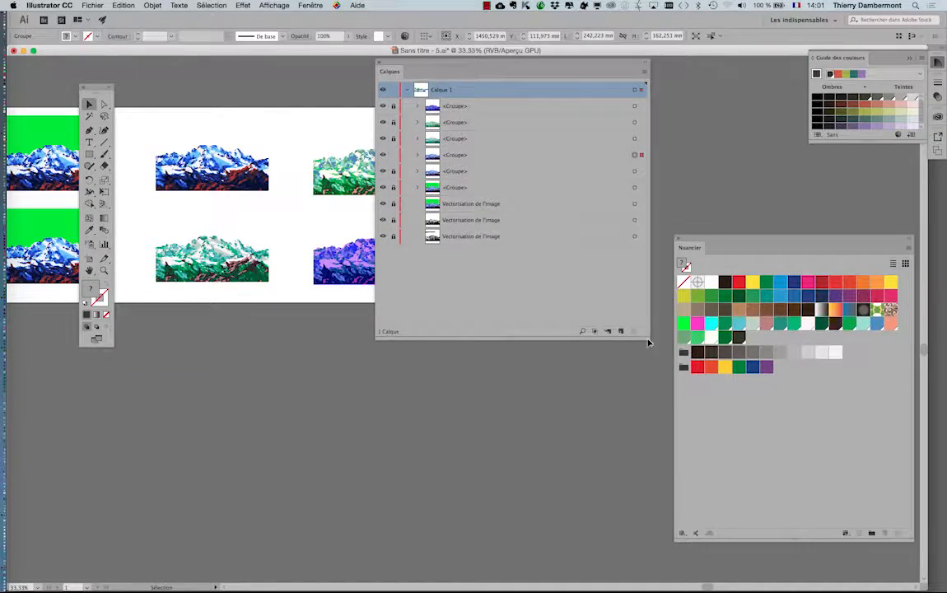
pyautogui.click(679, 240)
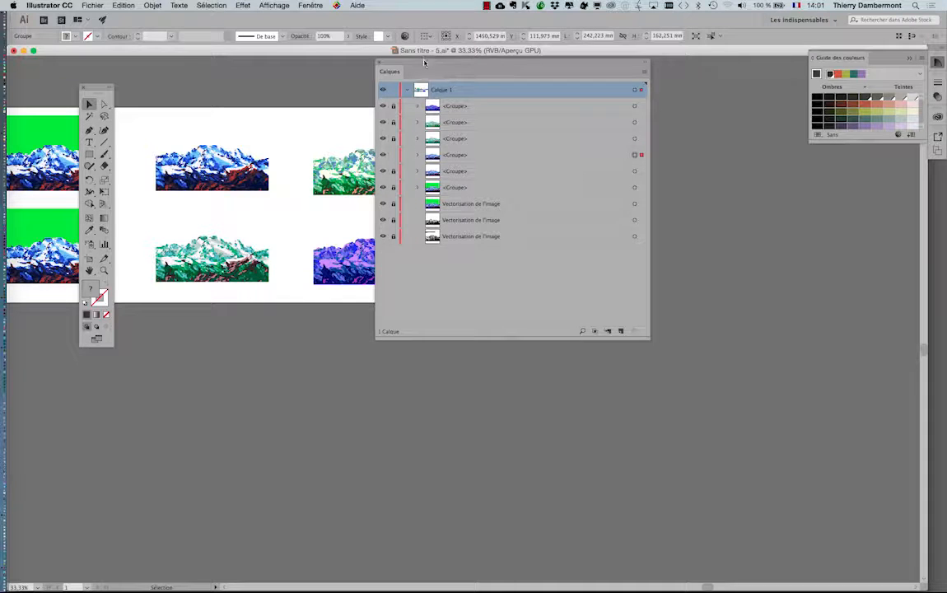
pyautogui.moveTo(425, 62); pyautogui.dragTo(714, 158)
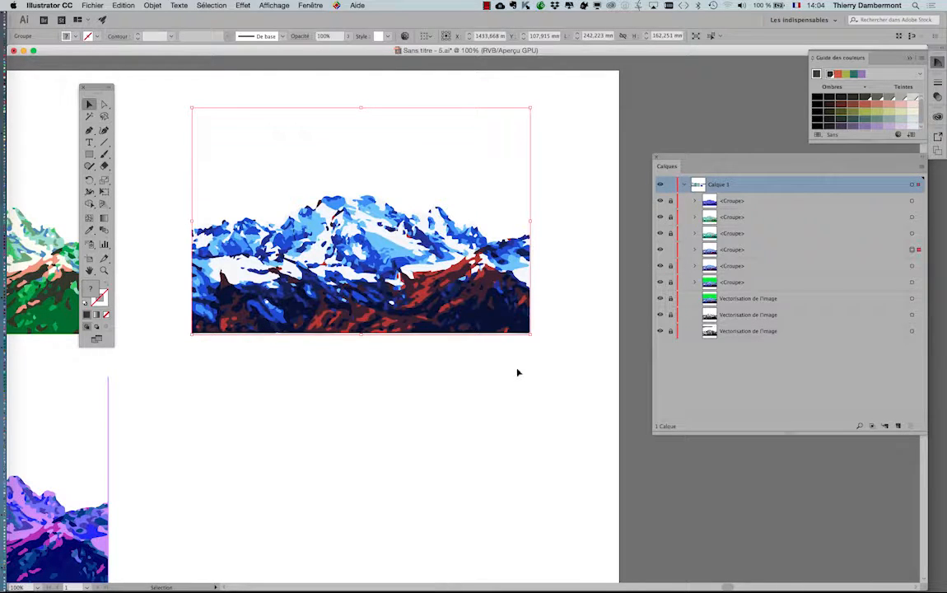
# Step: Move the toolbox and the Calques panel clear of the duplicated blue mountain
pyautogui.moveTo(93, 88); pyautogui.dragTo(38, 75)
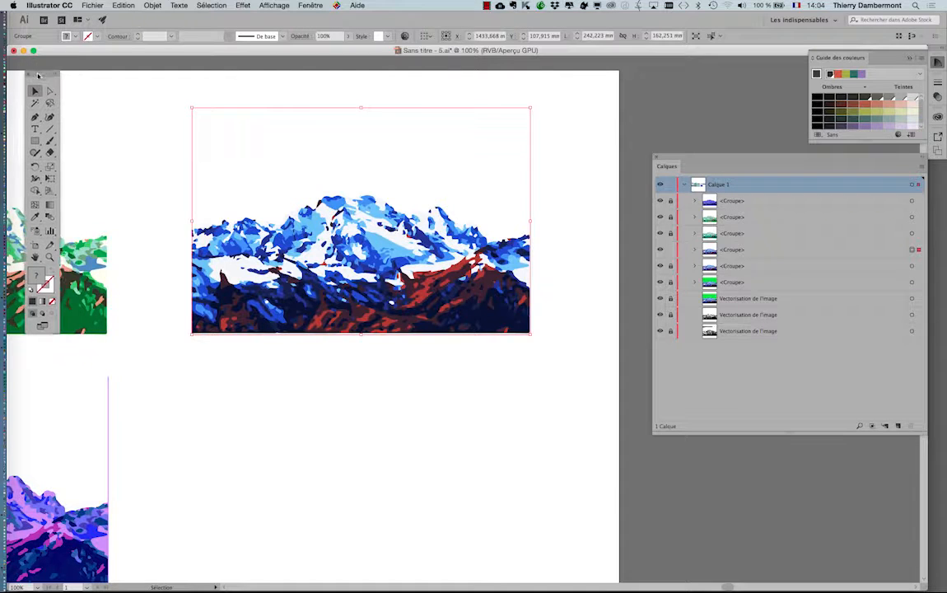
pyautogui.moveTo(301, 334); pyautogui.dragTo(242, 346)
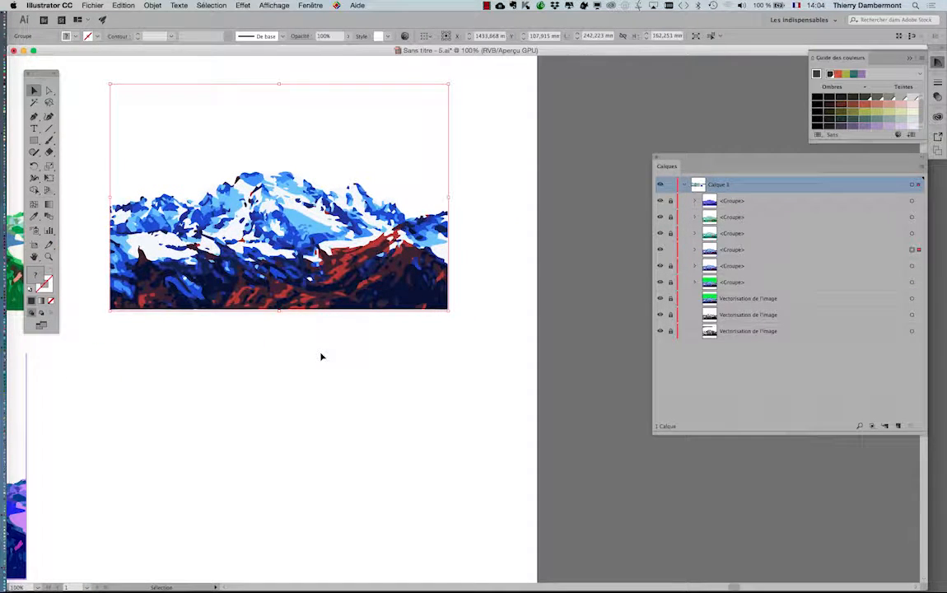
pyautogui.moveTo(669, 160); pyautogui.dragTo(141, 387)
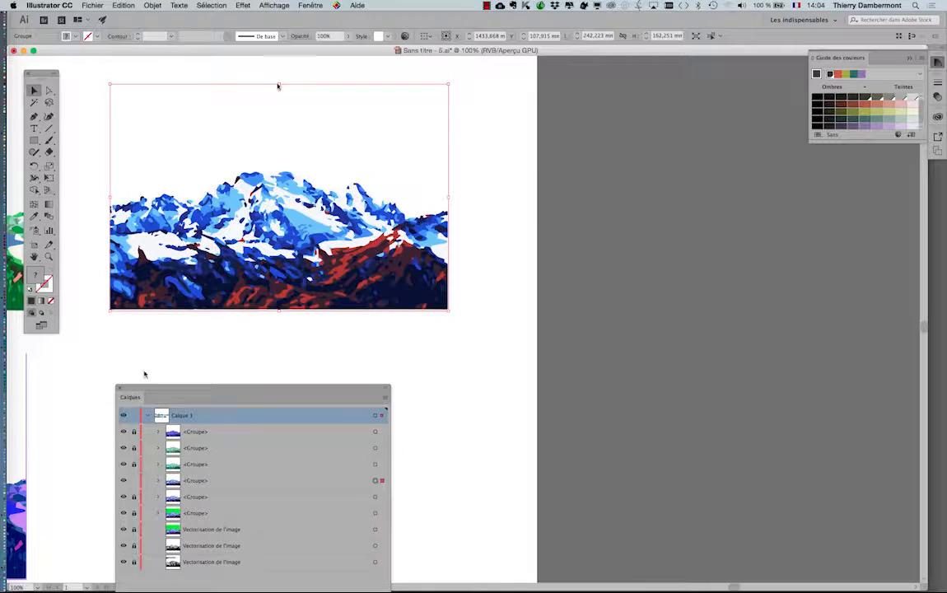
# Step: Display the Nuancier panel again, place it beside the duplicated mountain and reduce its size
pyautogui.click(312, 6)
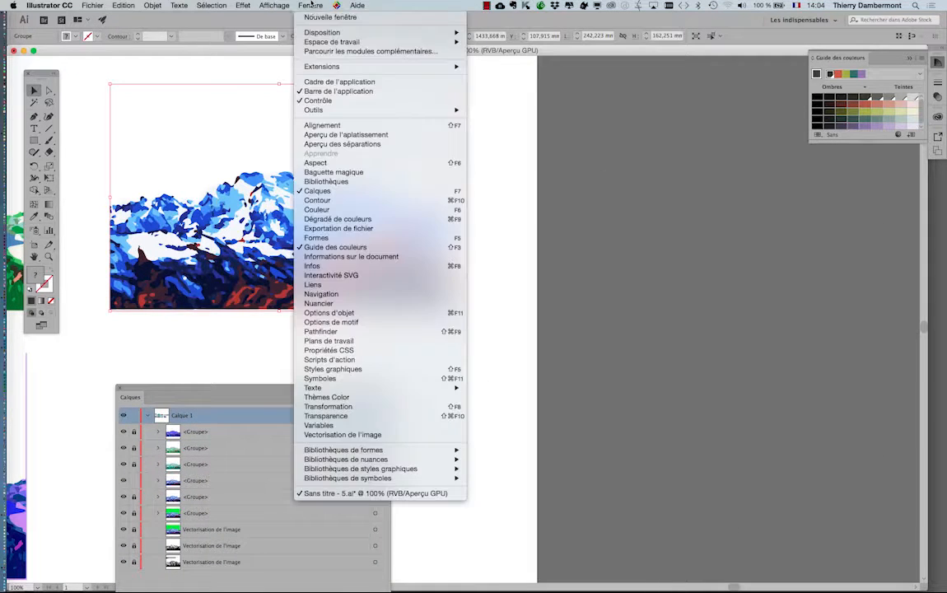
pyautogui.click(355, 306)
pyautogui.moveTo(729, 247); pyautogui.dragTo(580, 103)
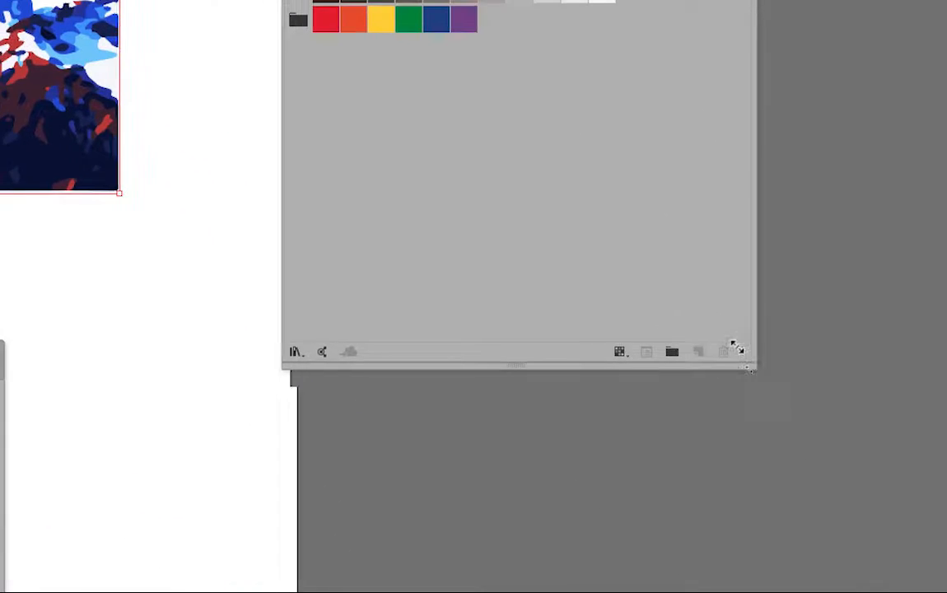
pyautogui.moveTo(760, 373); pyautogui.dragTo(722, 224)
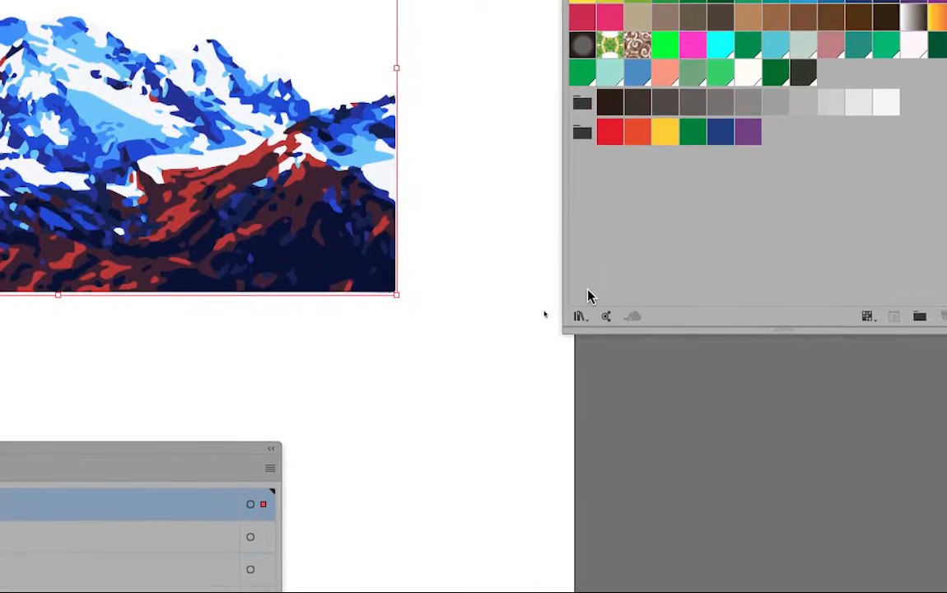
# Step: Open the Articles pour enfants swatch library and enlarge its panel to show all its colour groups, away from the mountain
pyautogui.click(582, 317)
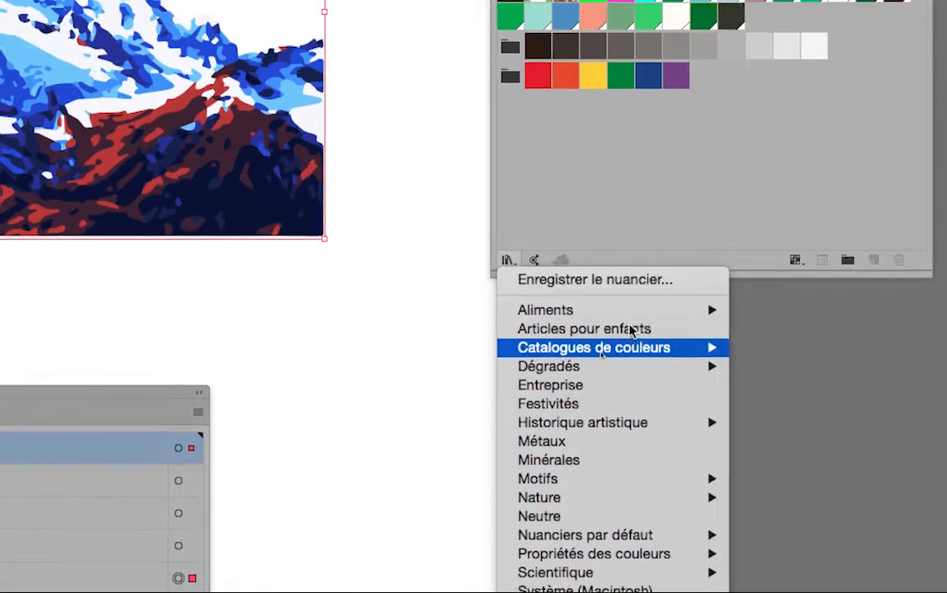
pyautogui.moveTo(639, 304)
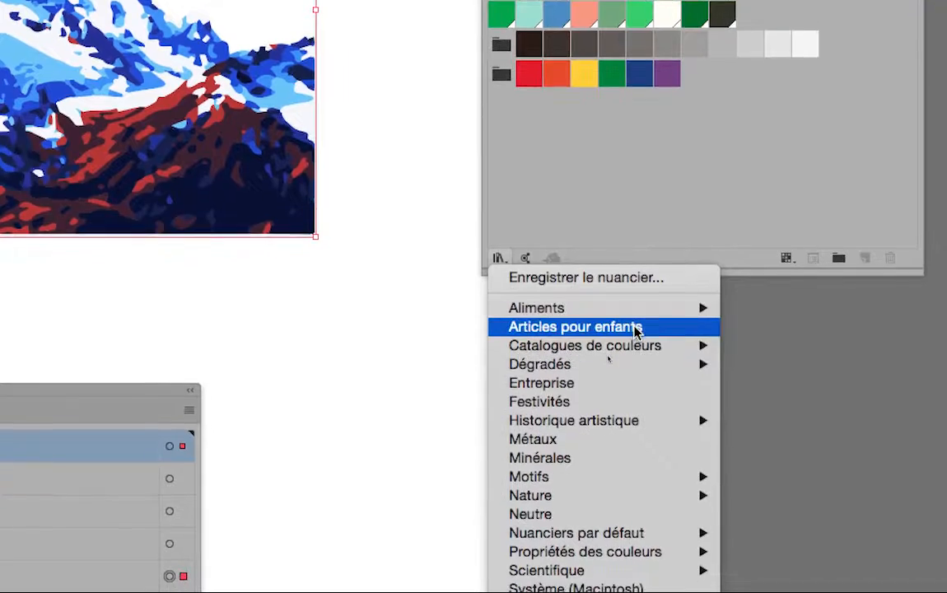
pyautogui.moveTo(636, 352)
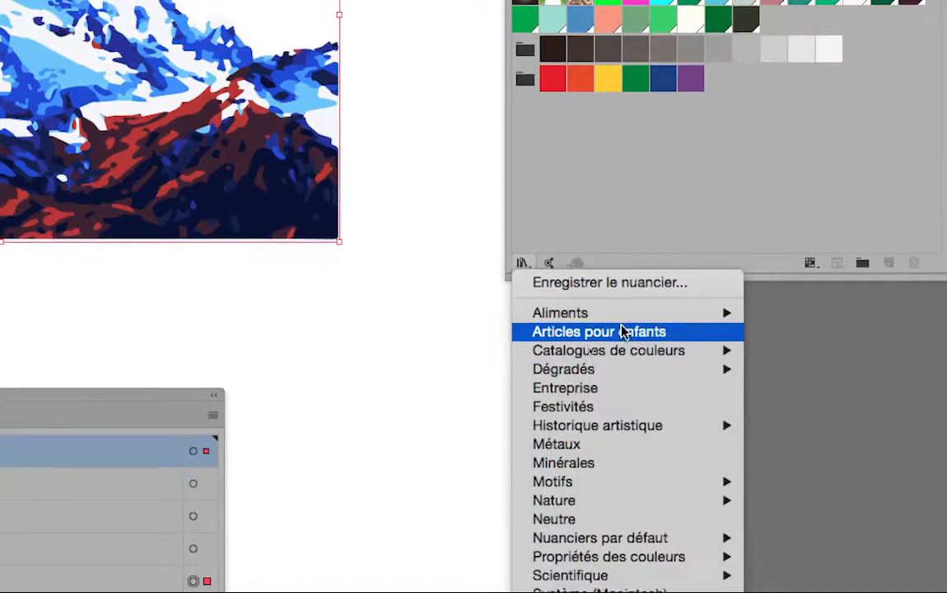
pyautogui.moveTo(622, 323)
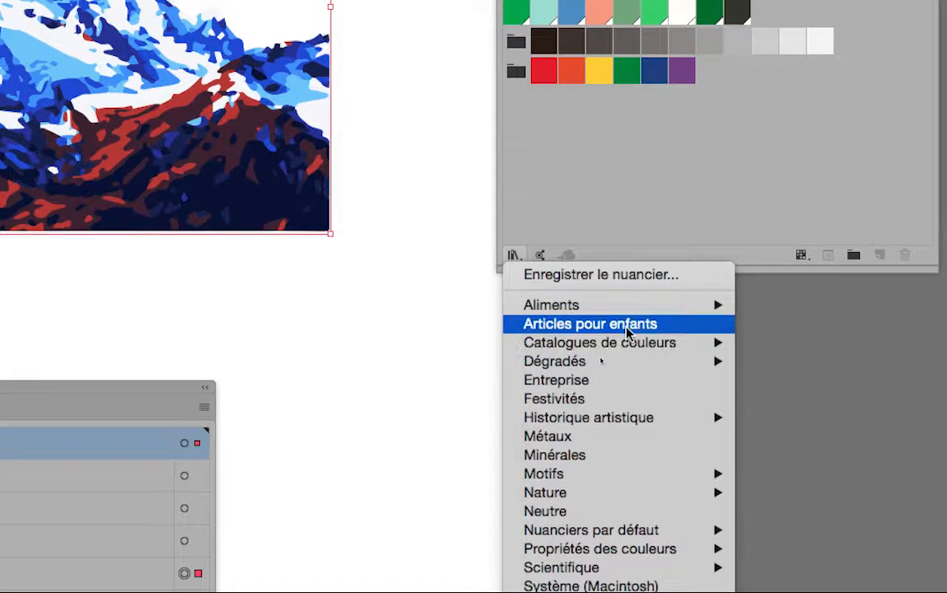
pyautogui.click(636, 327)
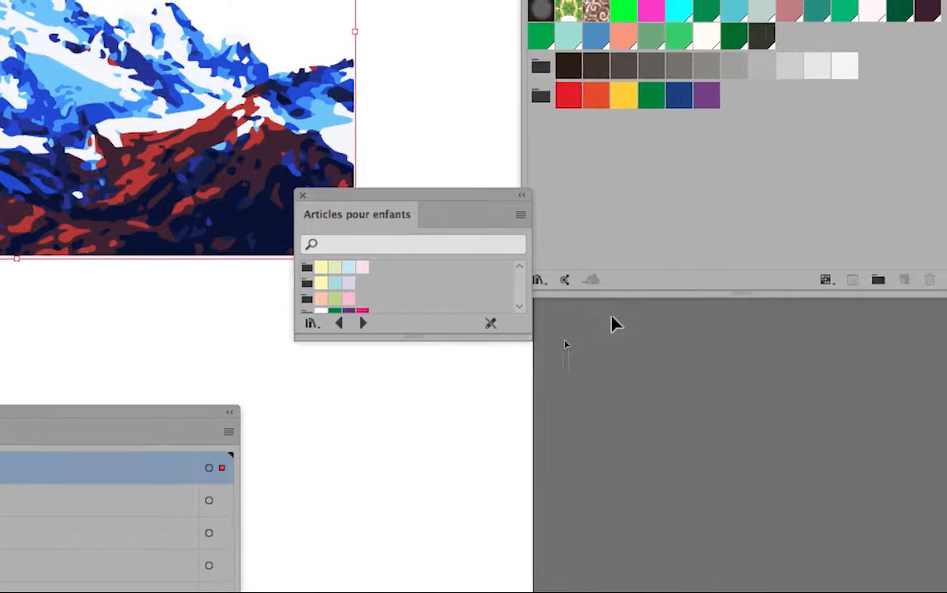
pyautogui.moveTo(533, 340); pyautogui.dragTo(541, 592)
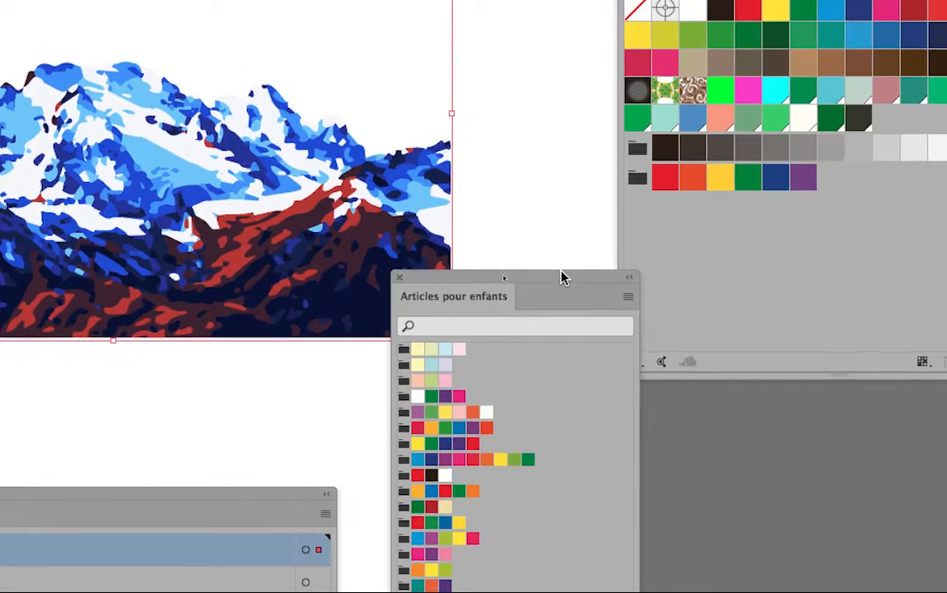
pyautogui.moveTo(562, 277); pyautogui.dragTo(808, 197)
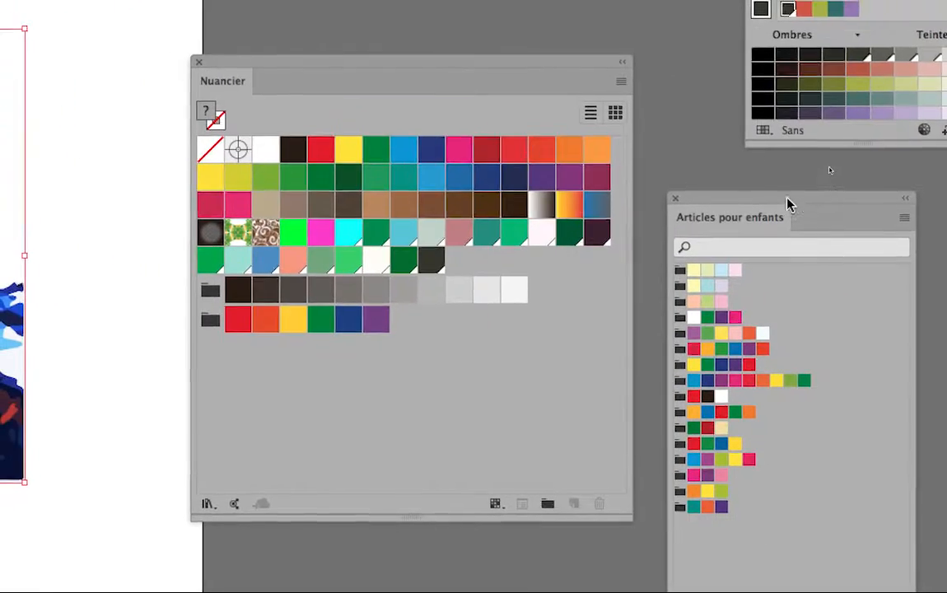
# Step: Place the swatch library panel beside the duplicated mountain, browse from Articles pour enfants into the HKS colour catalogues and shorten the panel
pyautogui.moveTo(787, 204); pyautogui.dragTo(527, 161)
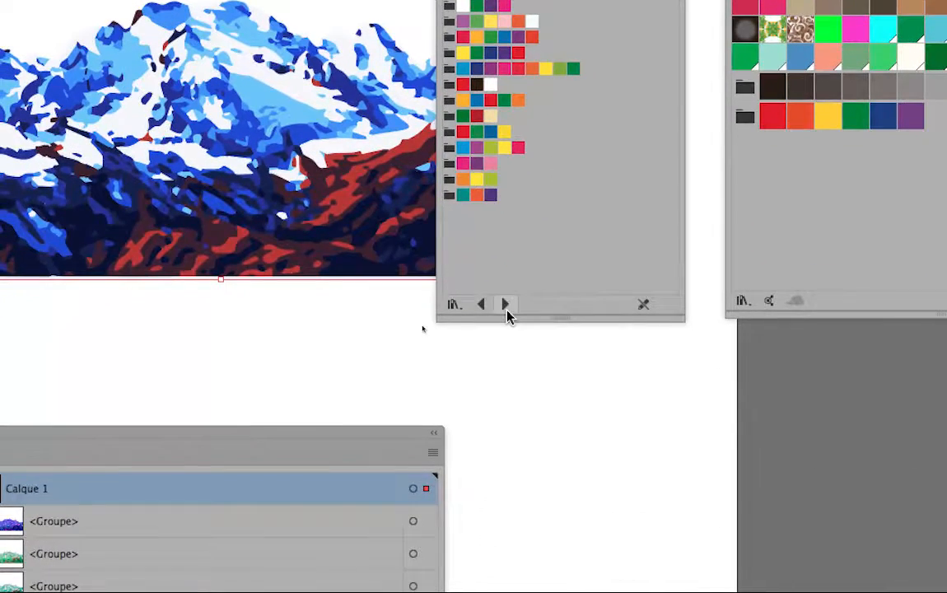
pyautogui.click(506, 310)
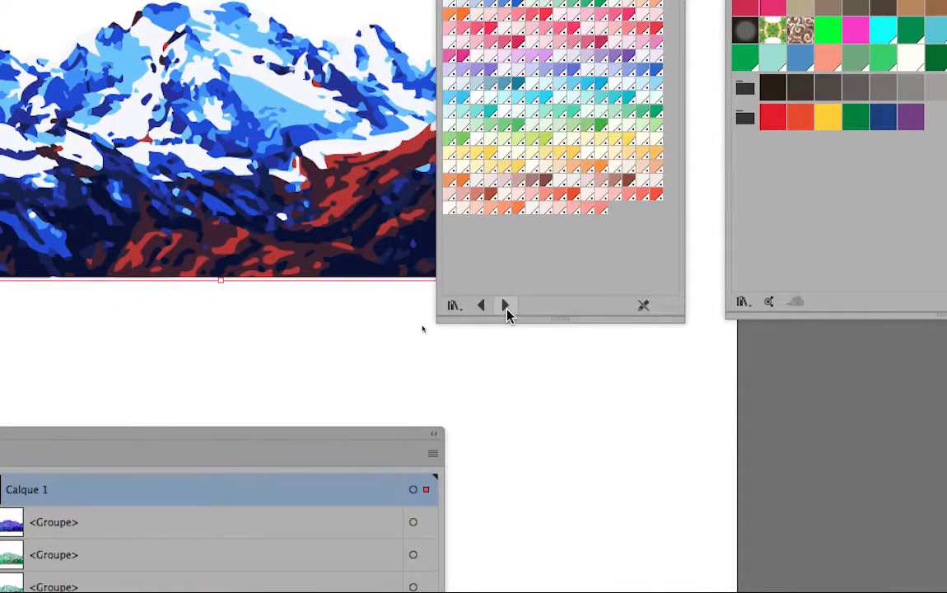
pyautogui.click(506, 311)
pyautogui.click(507, 310)
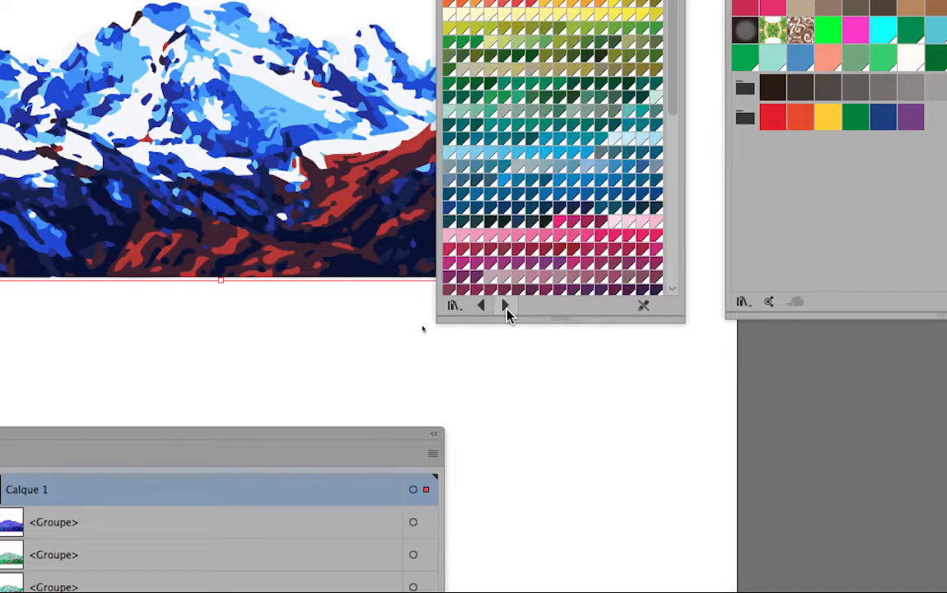
pyautogui.click(506, 310)
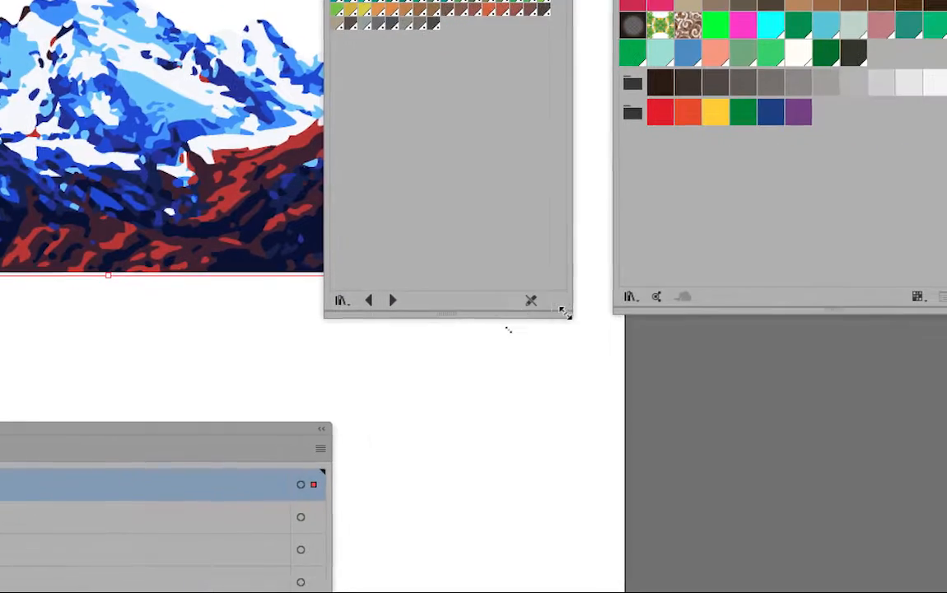
pyautogui.moveTo(564, 308); pyautogui.dragTo(552, 130)
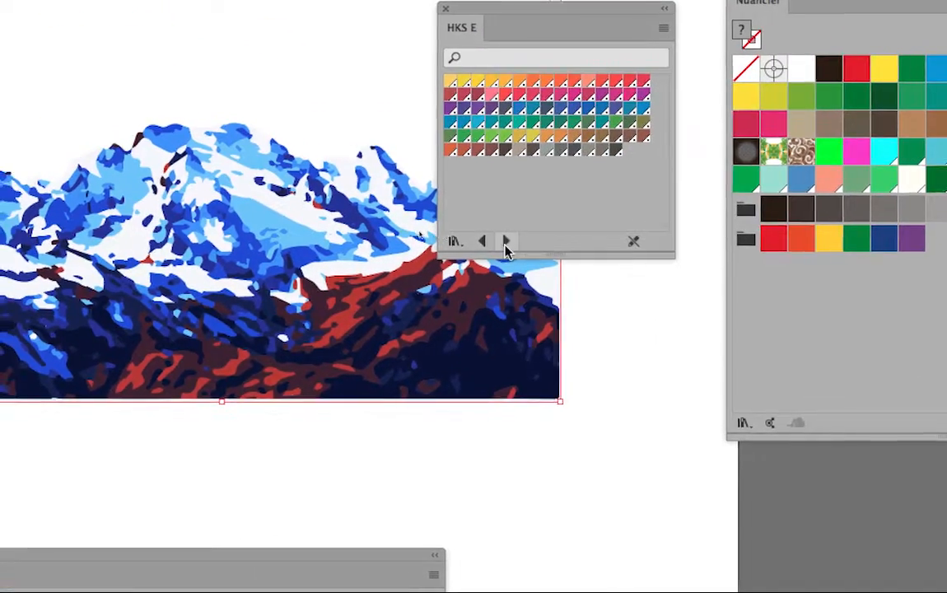
# Step: Browse the swatch libraries from HKS E through the HKS, PANTONE+ and TOYO catalogues and on to the gradients up to Minérales
pyautogui.click(508, 244)
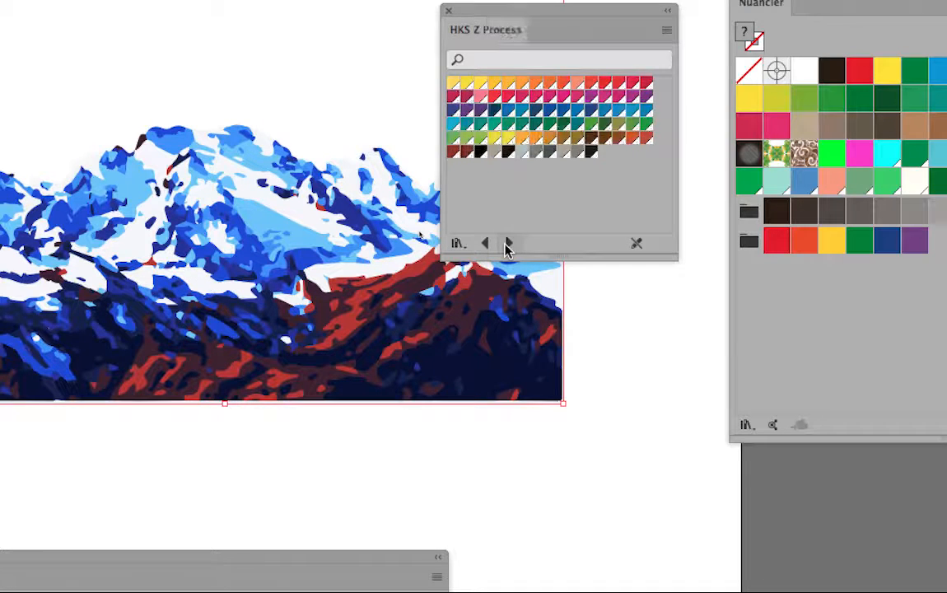
pyautogui.click(508, 243)
pyautogui.click(508, 244)
pyautogui.click(508, 244)
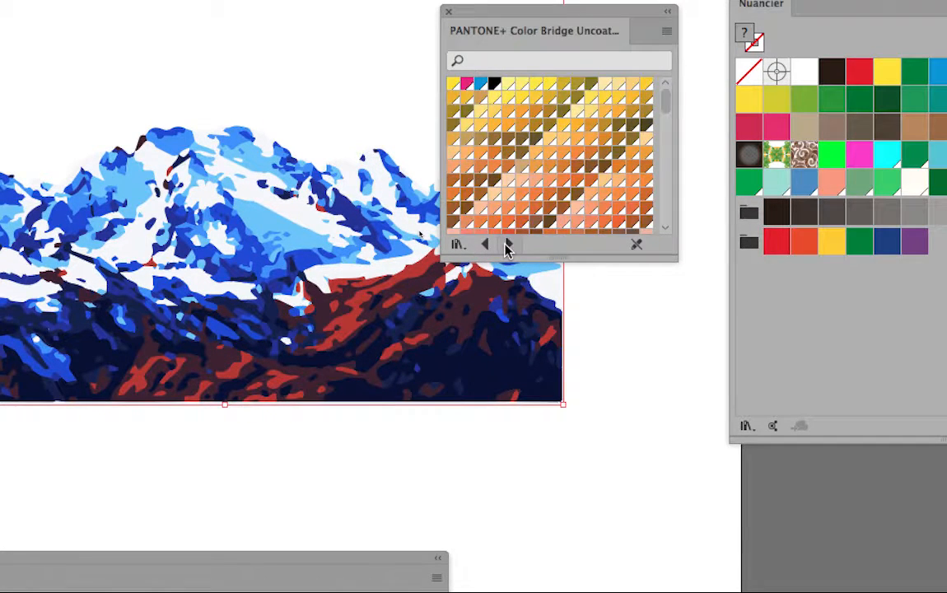
pyautogui.click(508, 243)
pyautogui.click(507, 244)
pyautogui.click(508, 244)
pyautogui.click(507, 243)
pyautogui.click(507, 244)
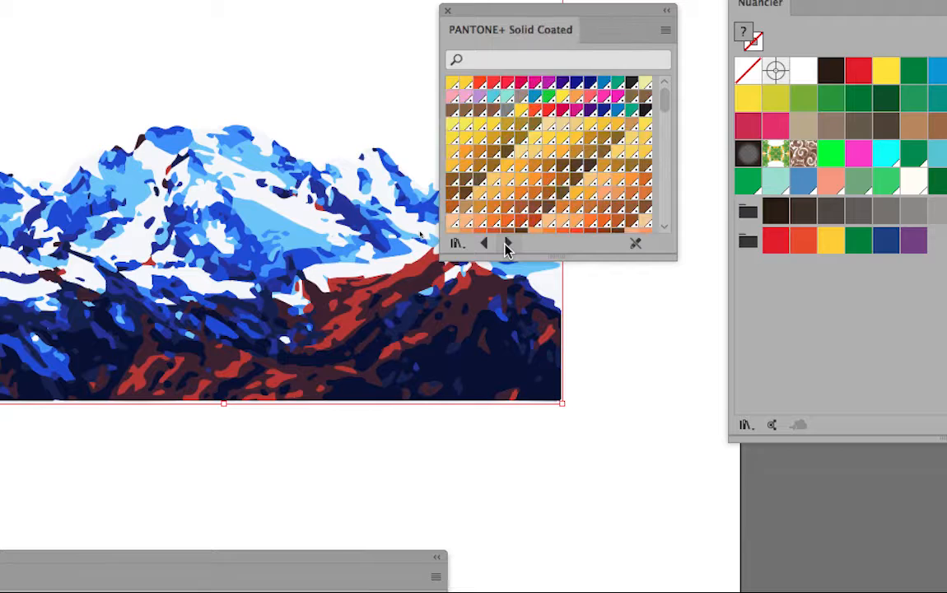
pyautogui.click(508, 244)
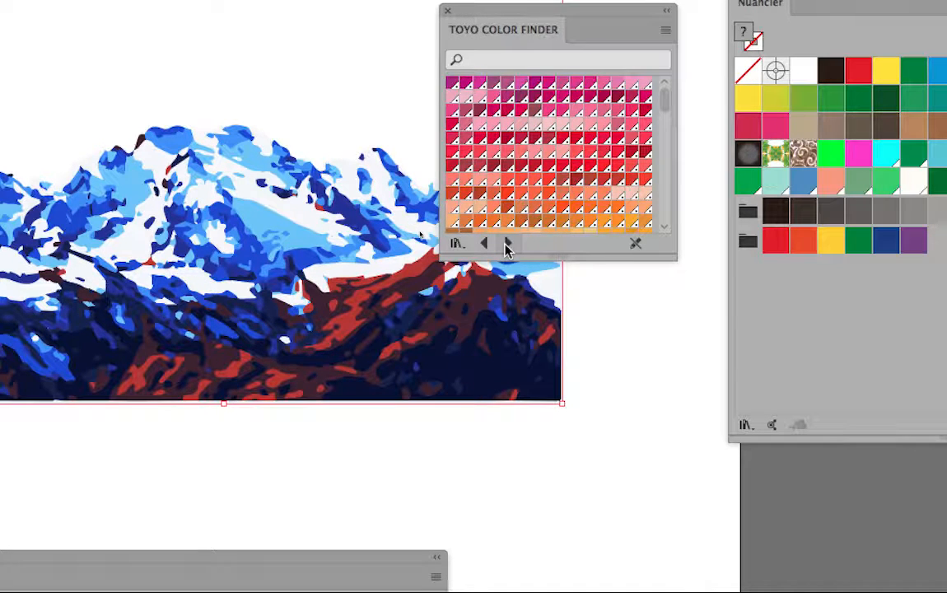
pyautogui.click(508, 244)
pyautogui.click(507, 244)
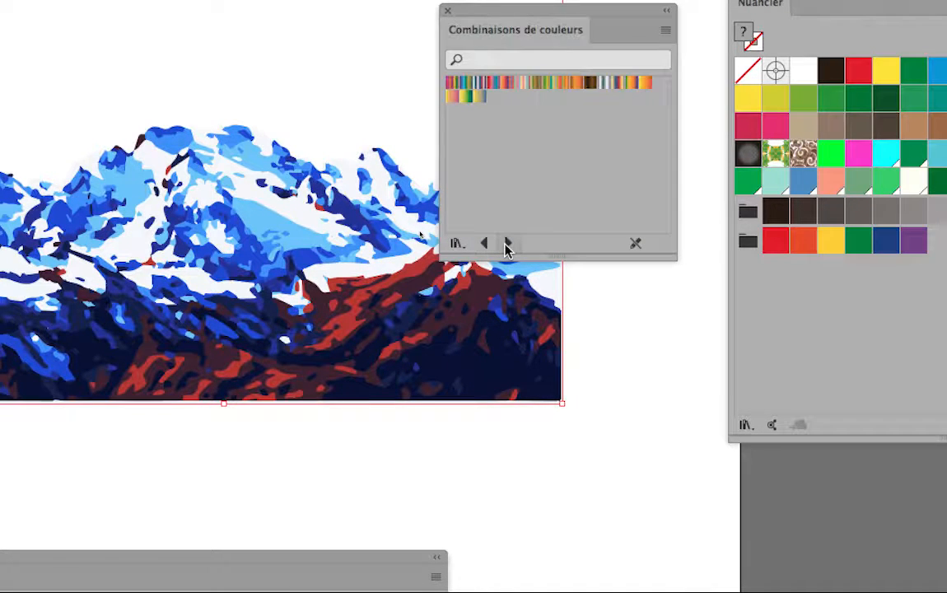
pyautogui.click(506, 244)
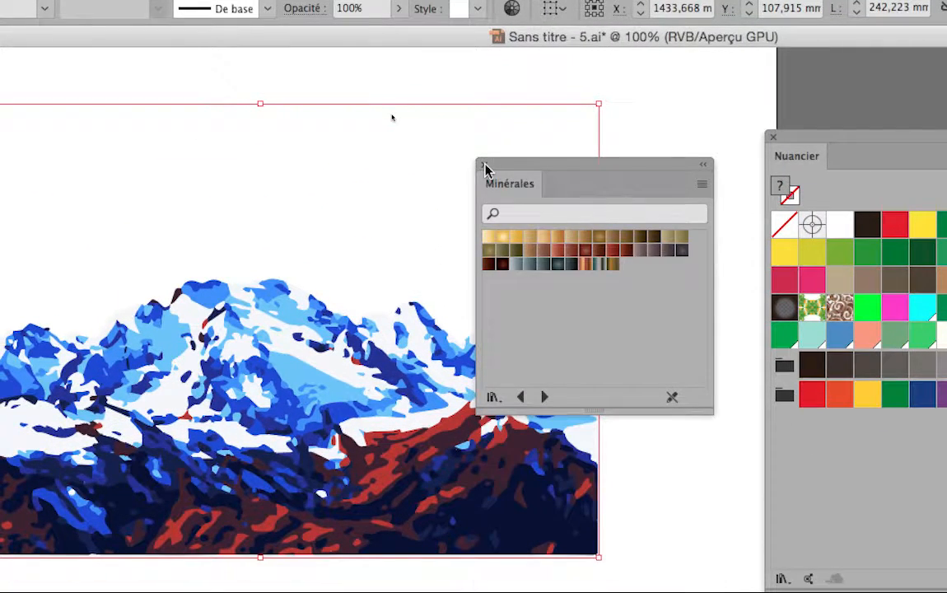
# Step: Close the Minérales library panel, open the Entreprise library and enlarge its panel to show all its colour groups
pyautogui.click(485, 165)
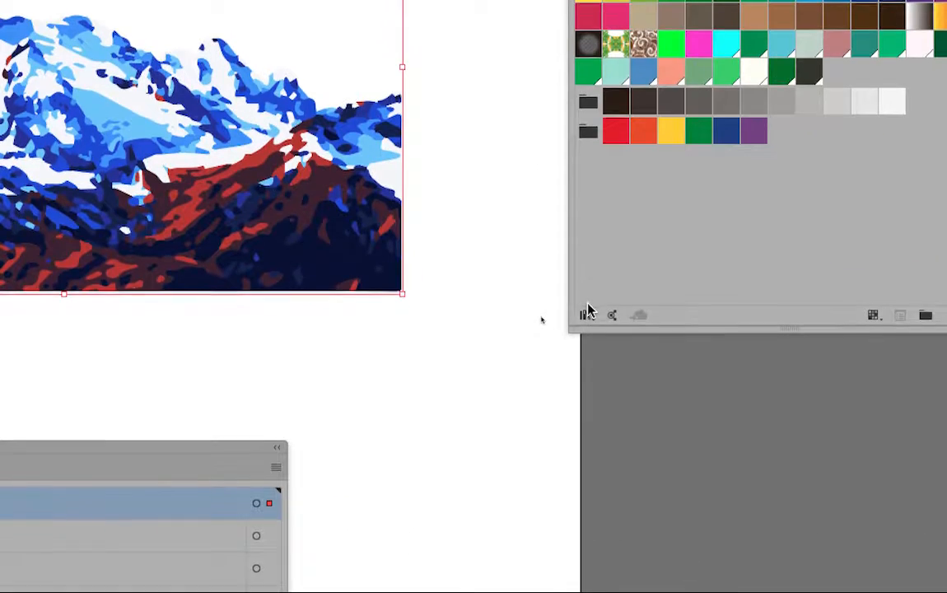
pyautogui.click(580, 494)
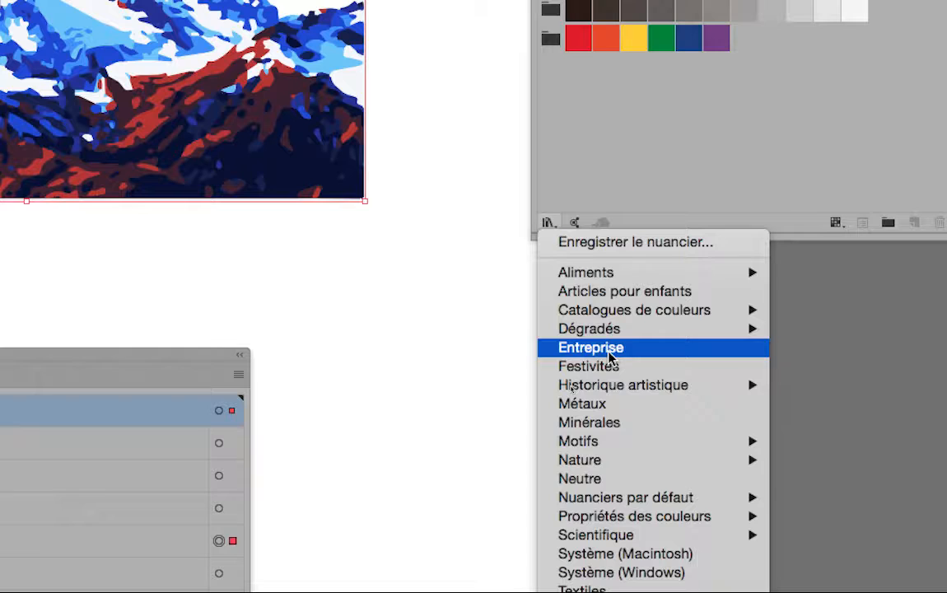
pyautogui.click(609, 350)
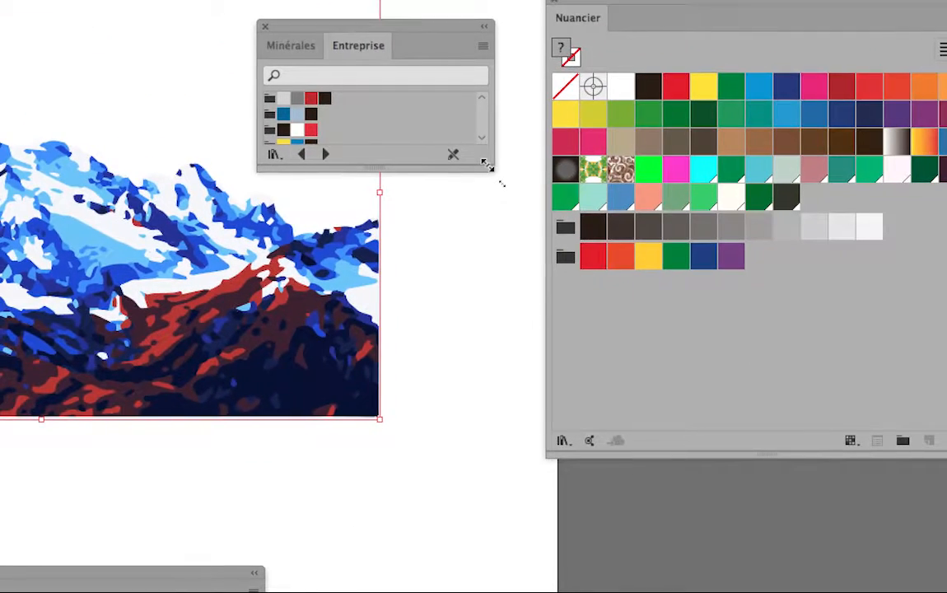
pyautogui.moveTo(488, 165); pyautogui.dragTo(489, 451)
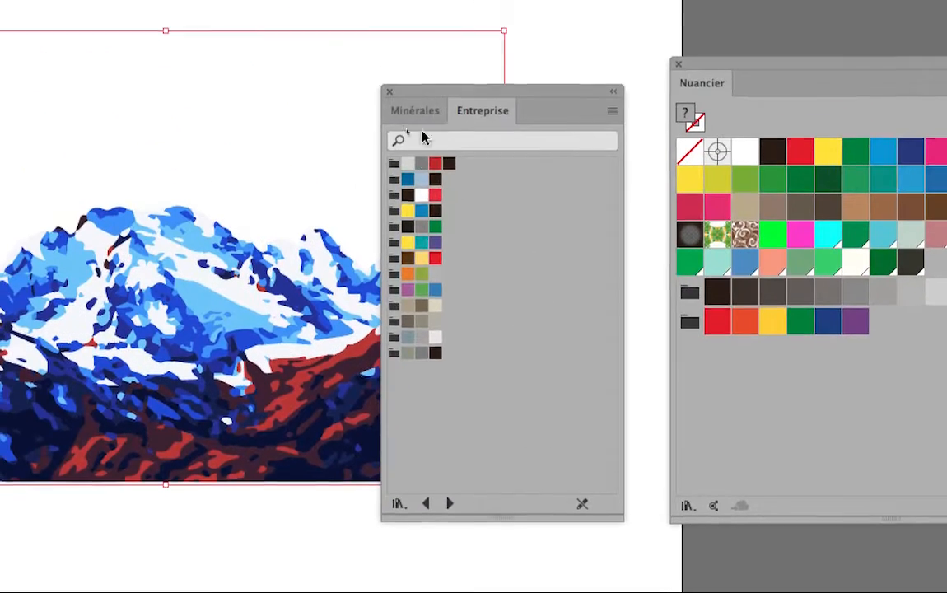
# Step: Detach the Minérales library from the panel it shares with Entreprise and close it
pyautogui.click(418, 117)
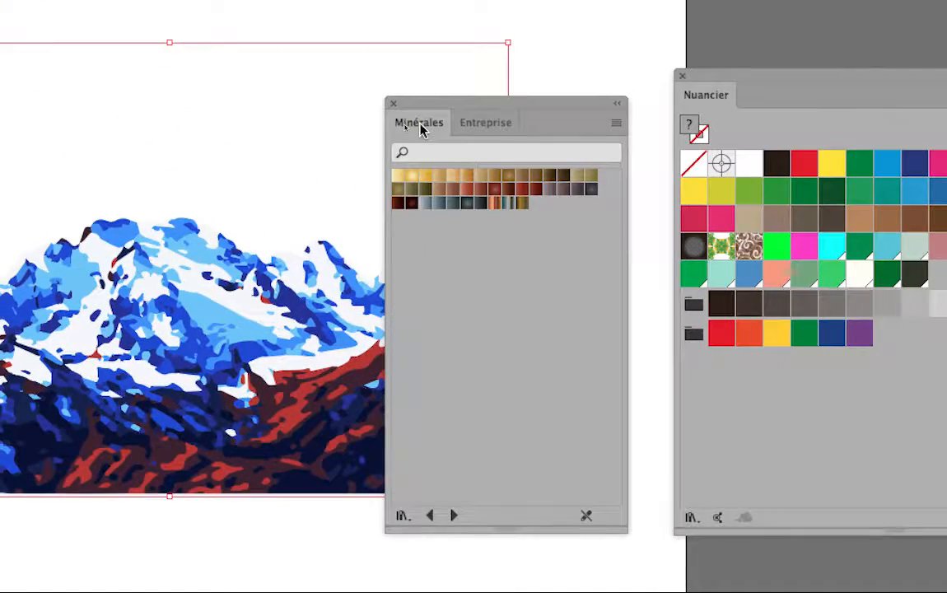
pyautogui.moveTo(420, 129); pyautogui.dragTo(138, 100)
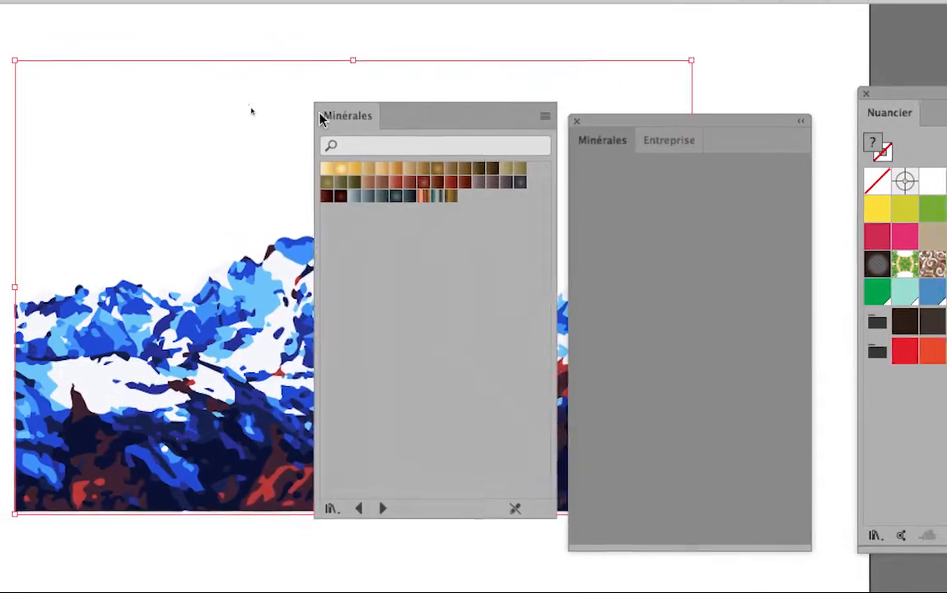
pyautogui.moveTo(319, 120); pyautogui.dragTo(274, 111)
pyautogui.click(277, 90)
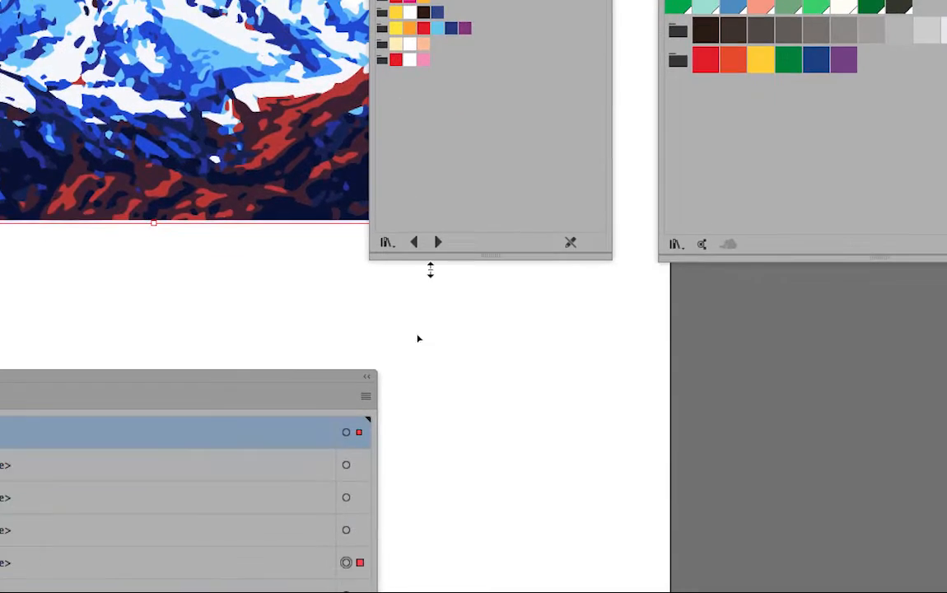
# Step: Advance through the swatch libraries to Antique and shorten its panel
pyautogui.click(437, 242)
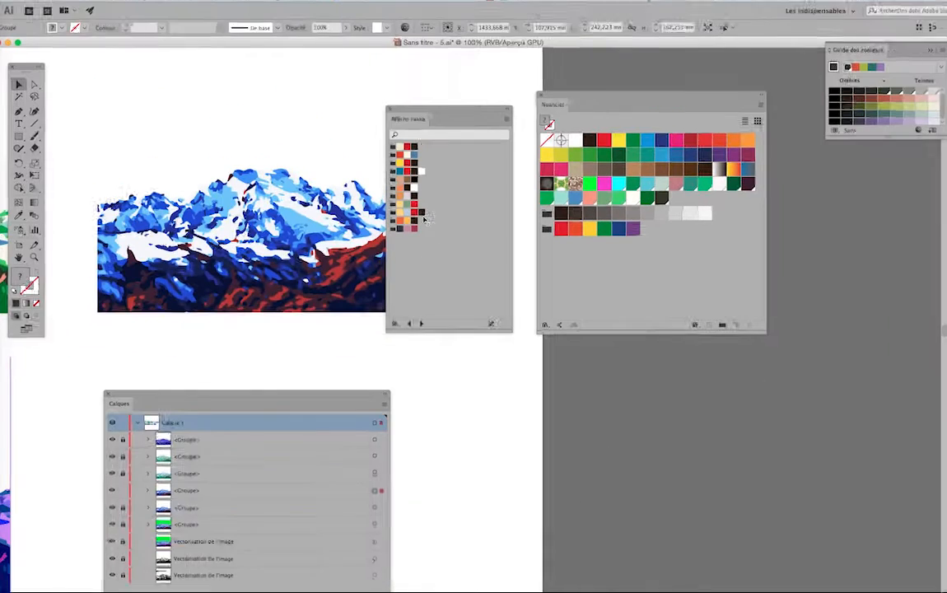
pyautogui.click(422, 320)
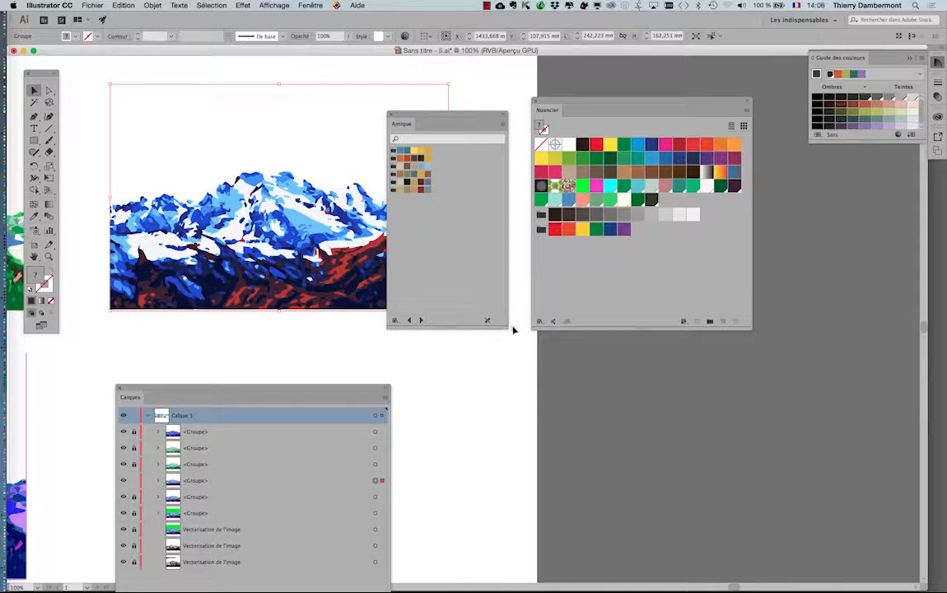
pyautogui.moveTo(508, 329); pyautogui.dragTo(508, 248)
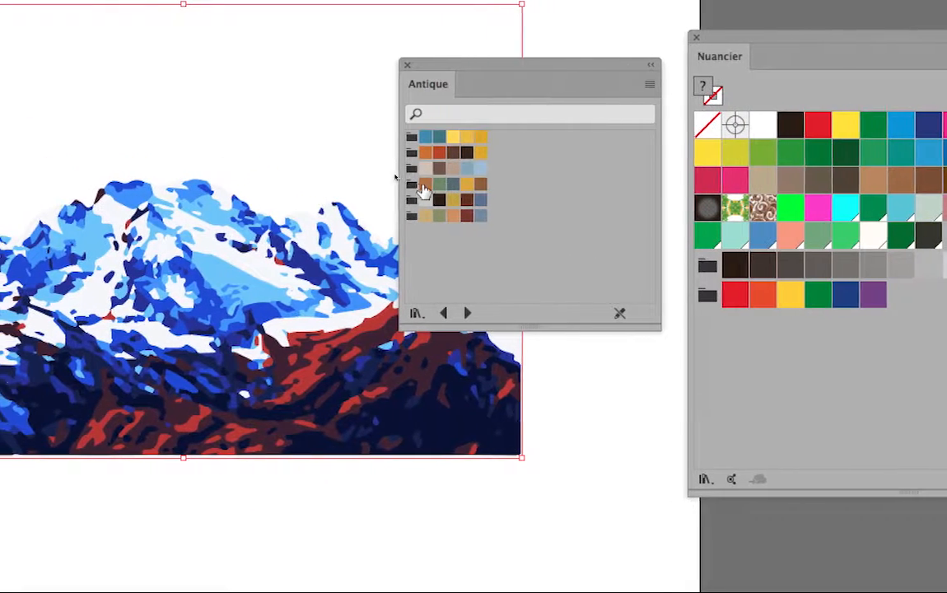
# Step: Add the fourth colour group of the Antique library, with its orange-brown, green, slate blue and ochre shades, to the Nuancier
pyautogui.click(378, 168)
pyautogui.click(418, 185)
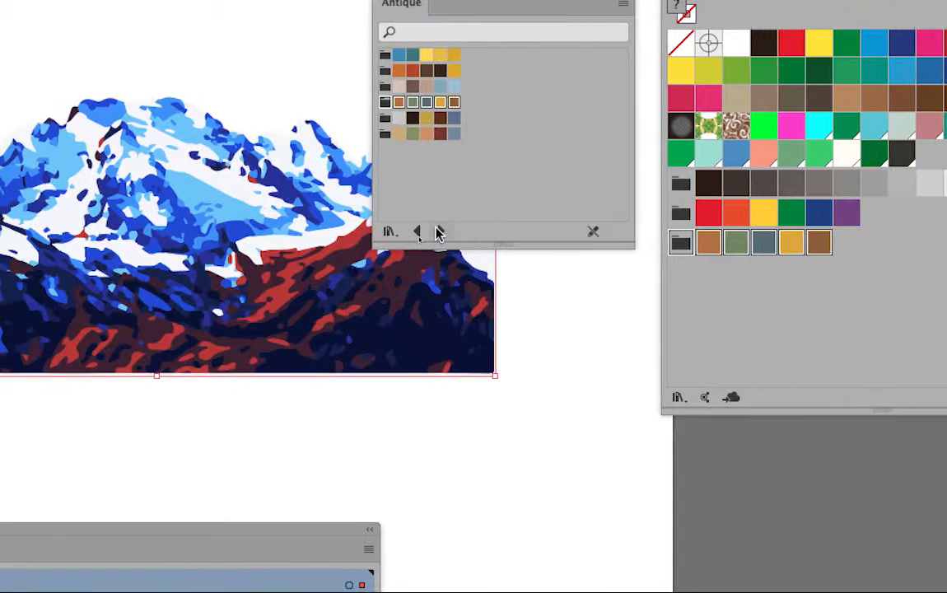
# Step: Switch the swatch library to Baroque and move its panel higher to uncover more of the mountain
pyautogui.click(439, 233)
pyautogui.press('Tab')
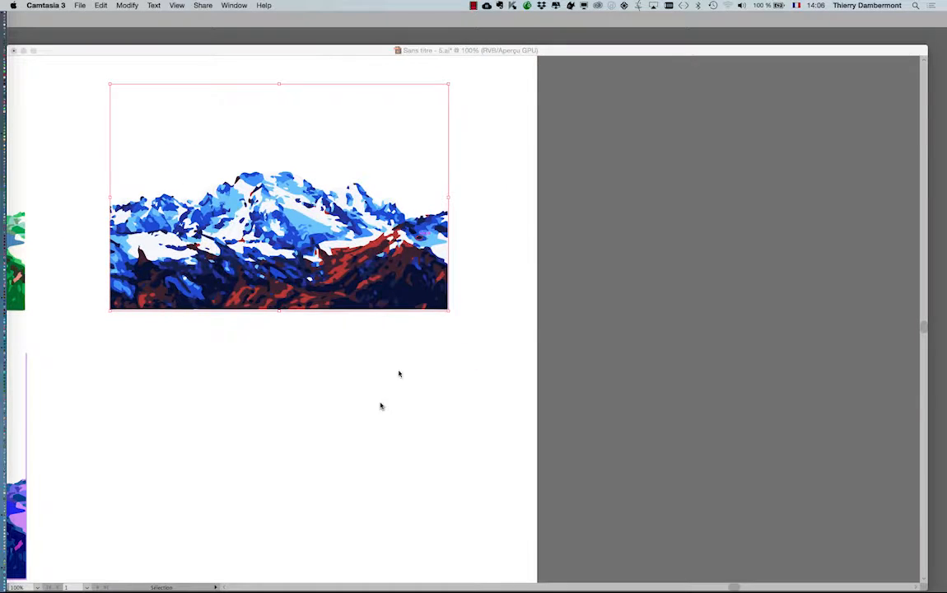
pyautogui.press('Tab')
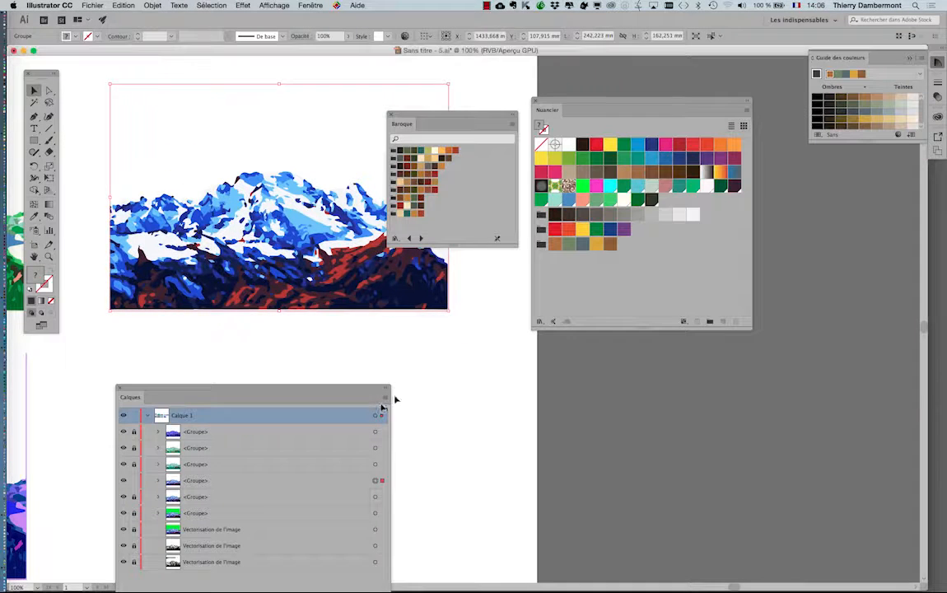
pyautogui.moveTo(484, 120); pyautogui.dragTo(469, 77)
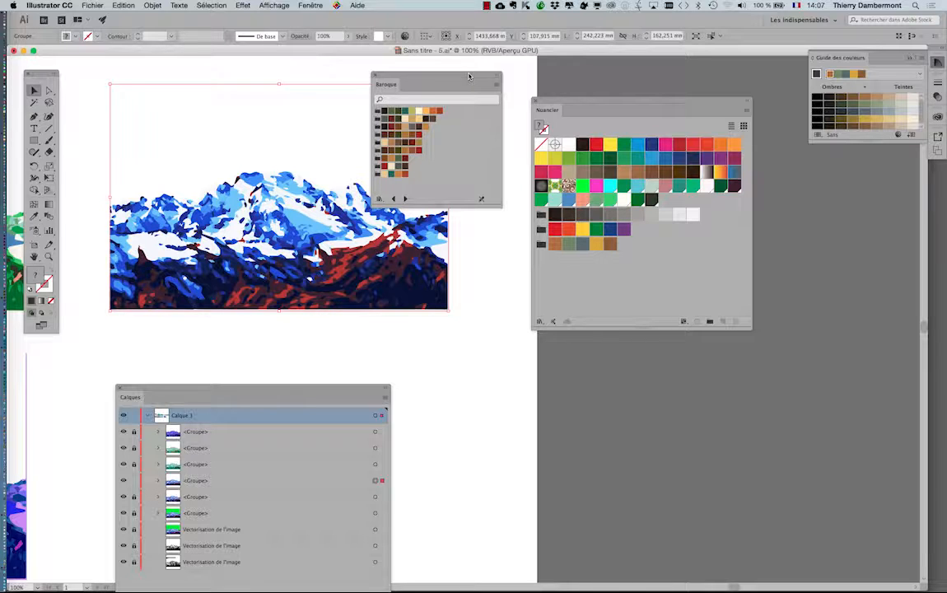
# Step: Display the Thèmes Color panel and place it just below the Baroque library panel
pyautogui.click(311, 5)
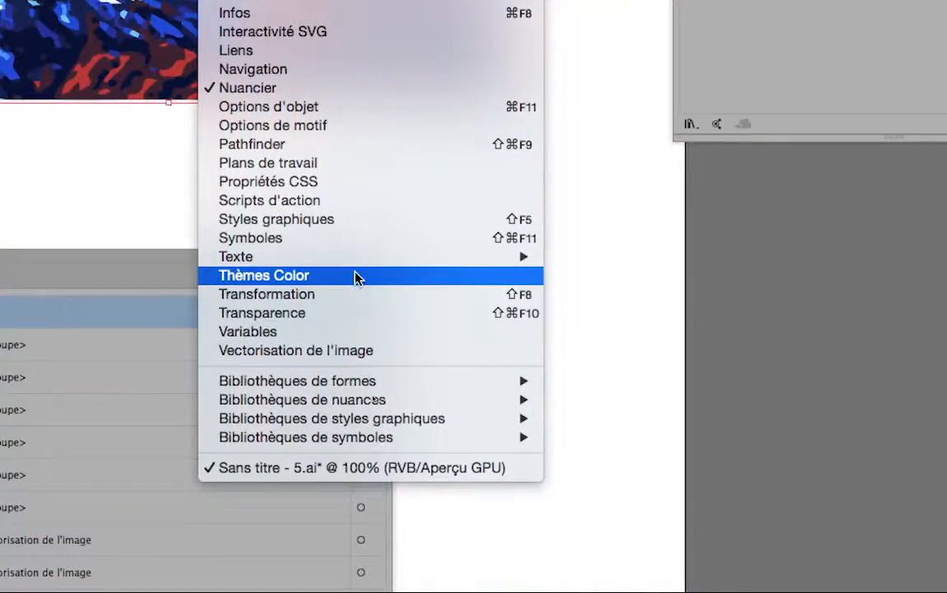
pyautogui.click(356, 292)
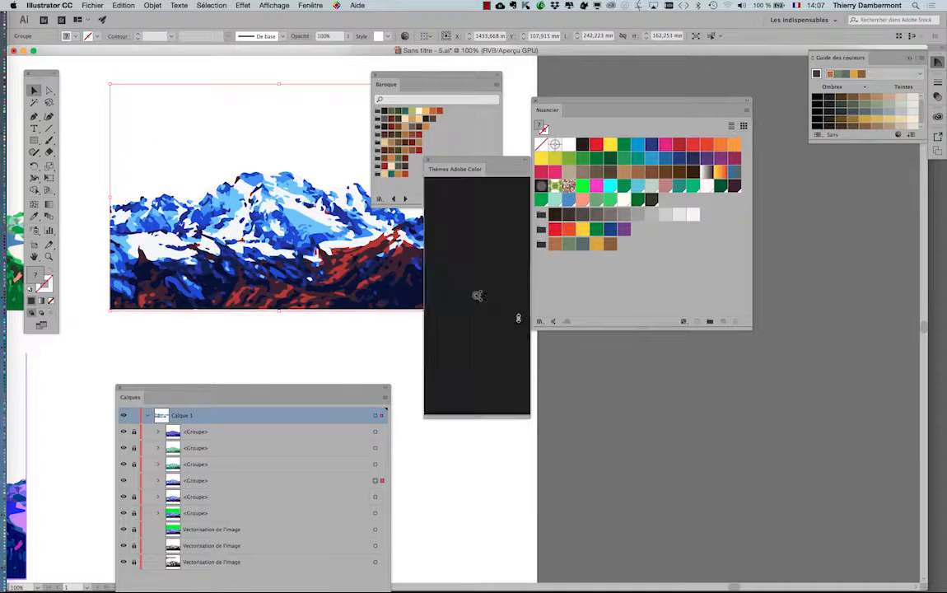
pyautogui.moveTo(483, 163); pyautogui.dragTo(842, 198)
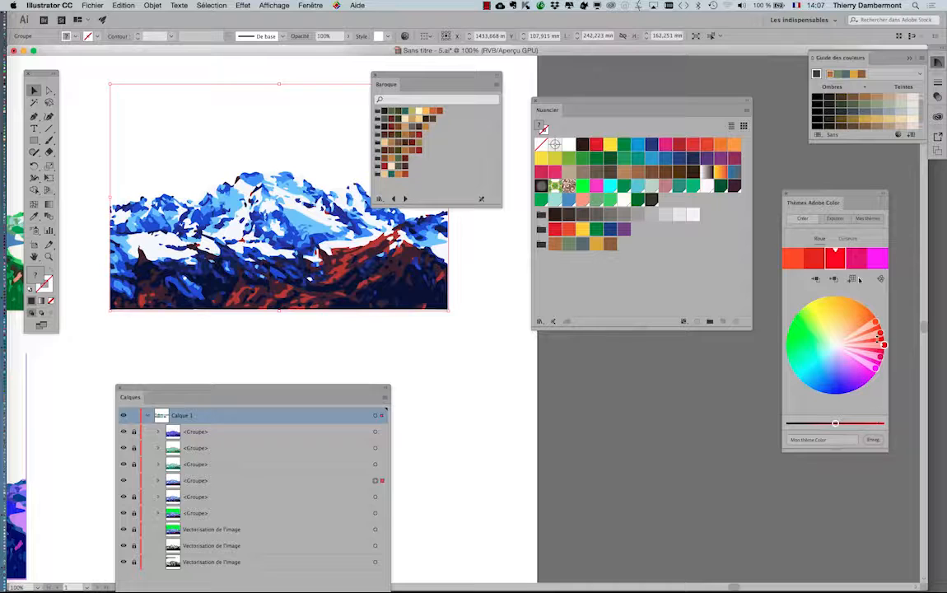
pyautogui.moveTo(802, 193); pyautogui.dragTo(425, 235)
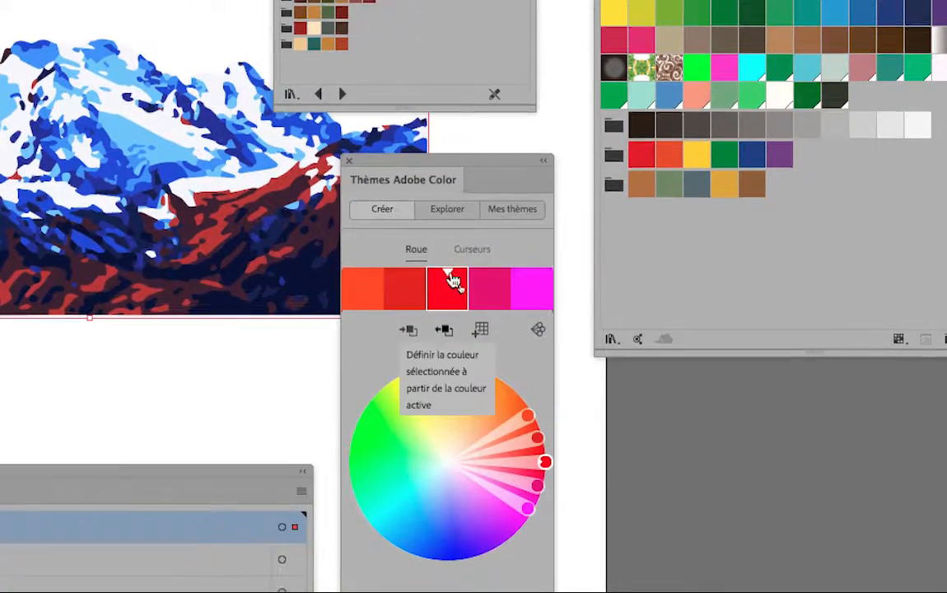
# Step: Explore the shared Adobe Color themes, filtering them by Les plus utilisés
pyautogui.click(457, 213)
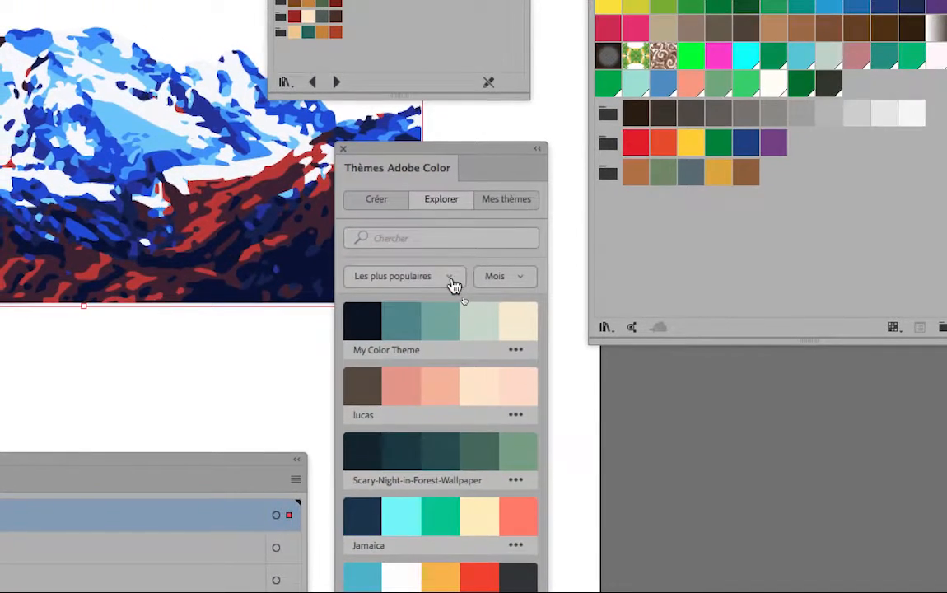
pyautogui.click(454, 285)
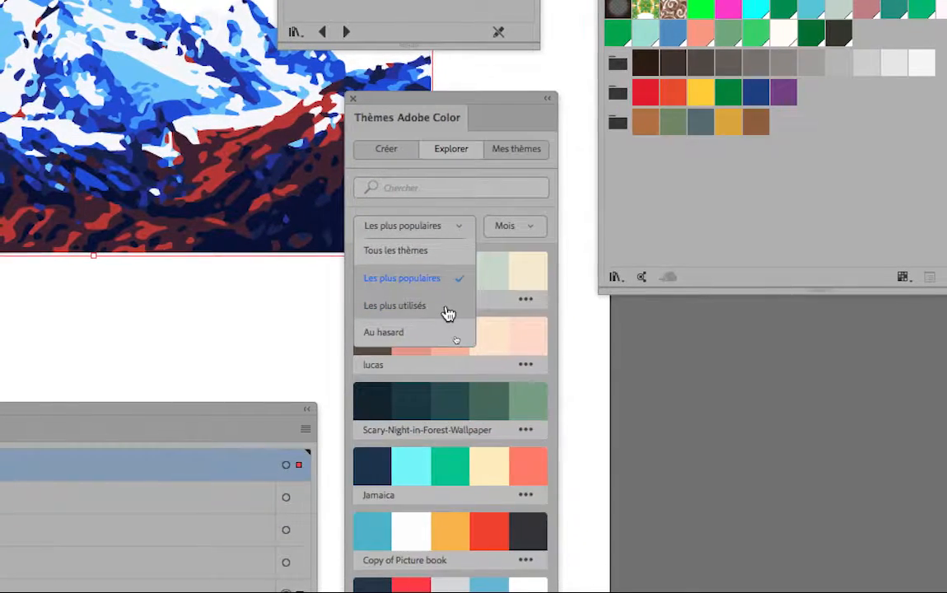
pyautogui.click(446, 311)
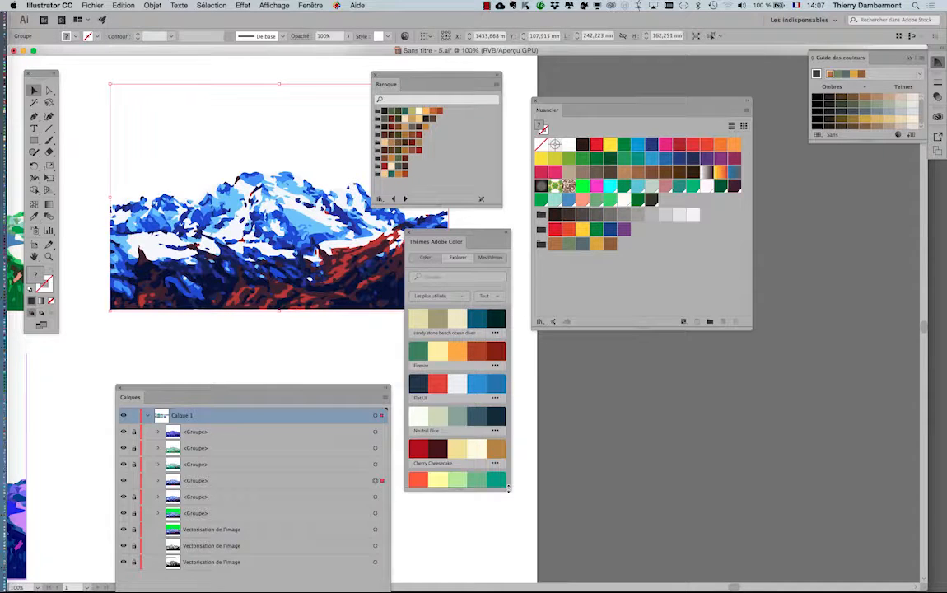
# Step: Lengthen the Thèmes Adobe Color panel, move it off the artboard beyond the Nuancier panel and show Mes thèmes
pyautogui.moveTo(508, 488); pyautogui.dragTo(508, 573)
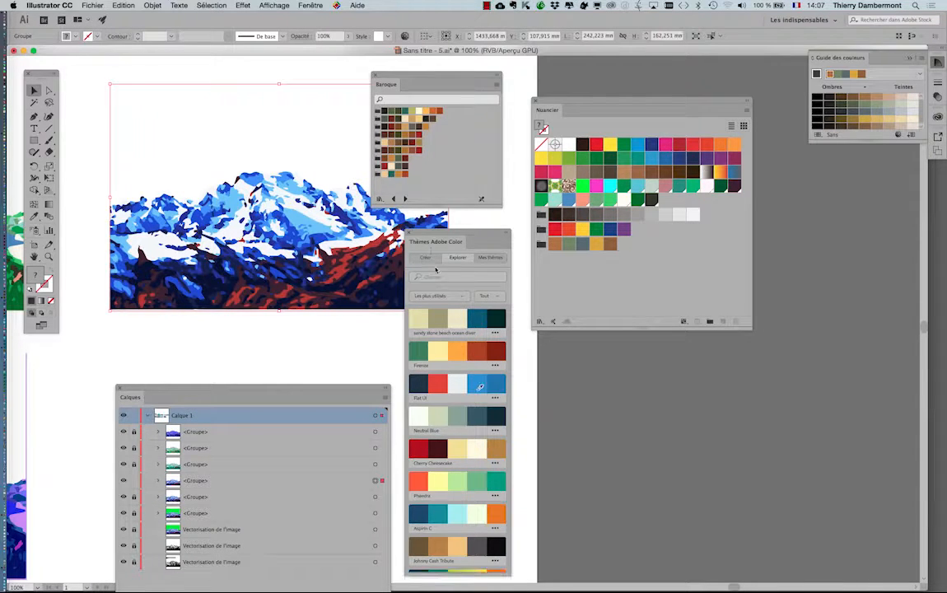
pyautogui.moveTo(422, 234); pyautogui.dragTo(801, 173)
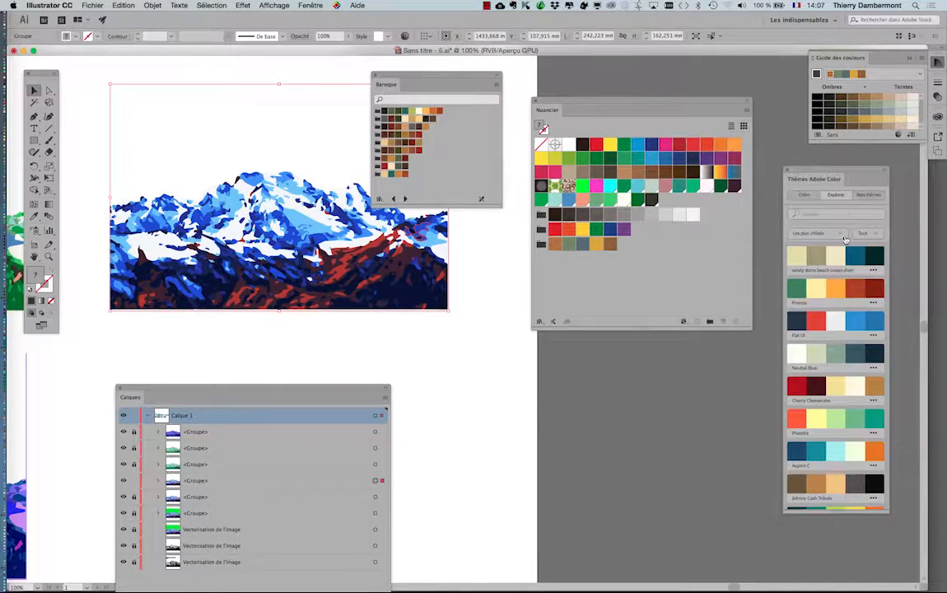
pyautogui.click(866, 198)
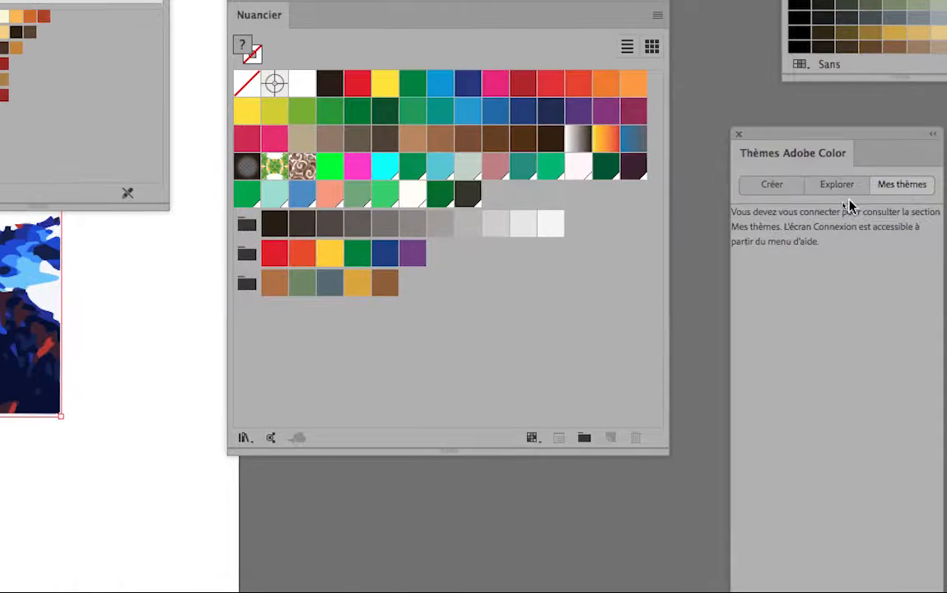
# Step: Close and redisplay the Thèmes Adobe Color panel and look through its shared themes under Explorer
pyautogui.click(846, 191)
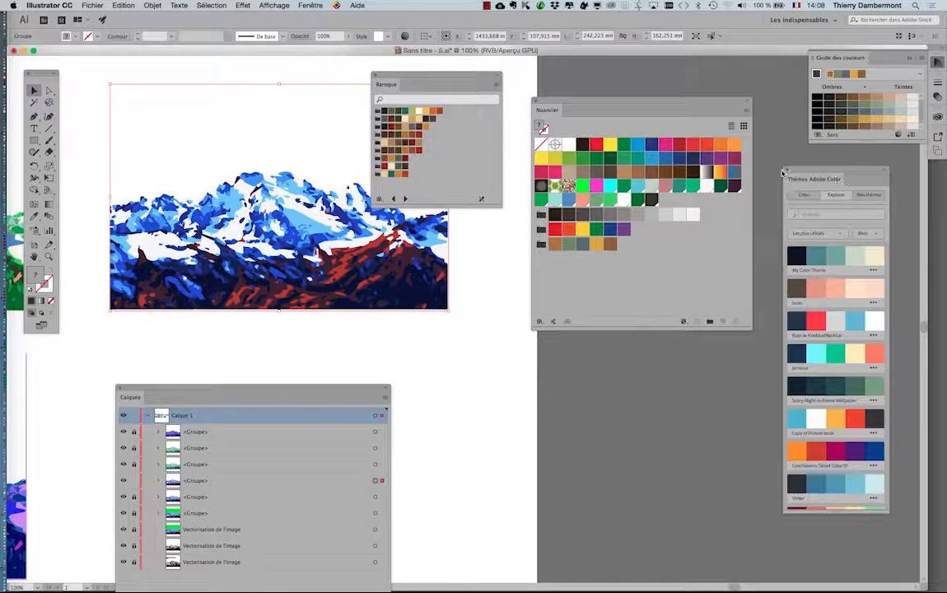
pyautogui.click(787, 170)
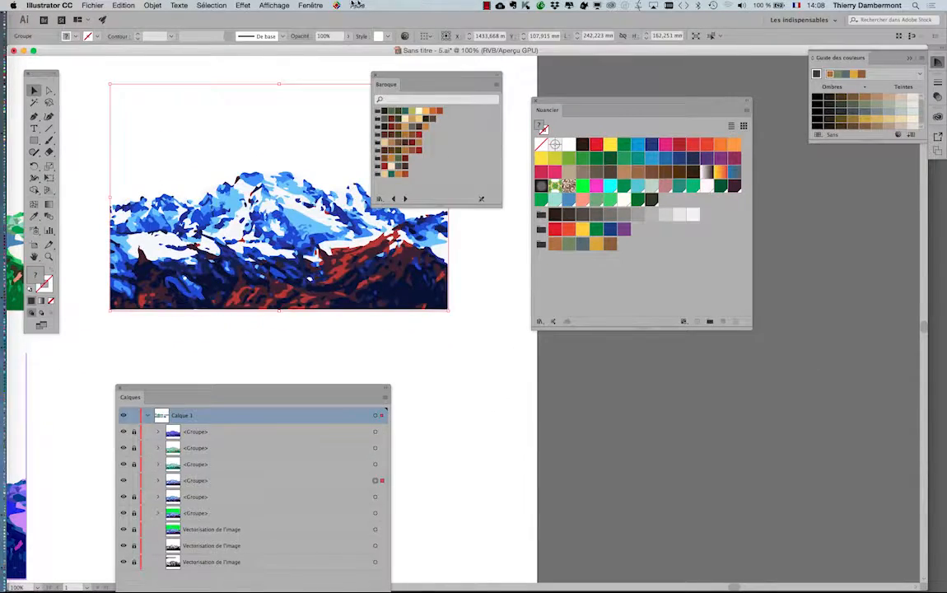
pyautogui.click(311, 6)
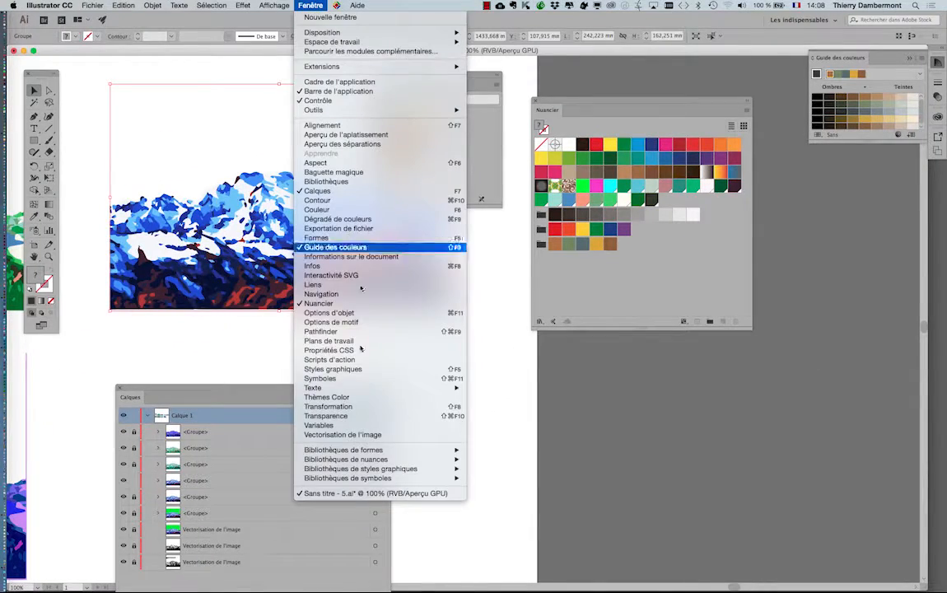
pyautogui.click(339, 398)
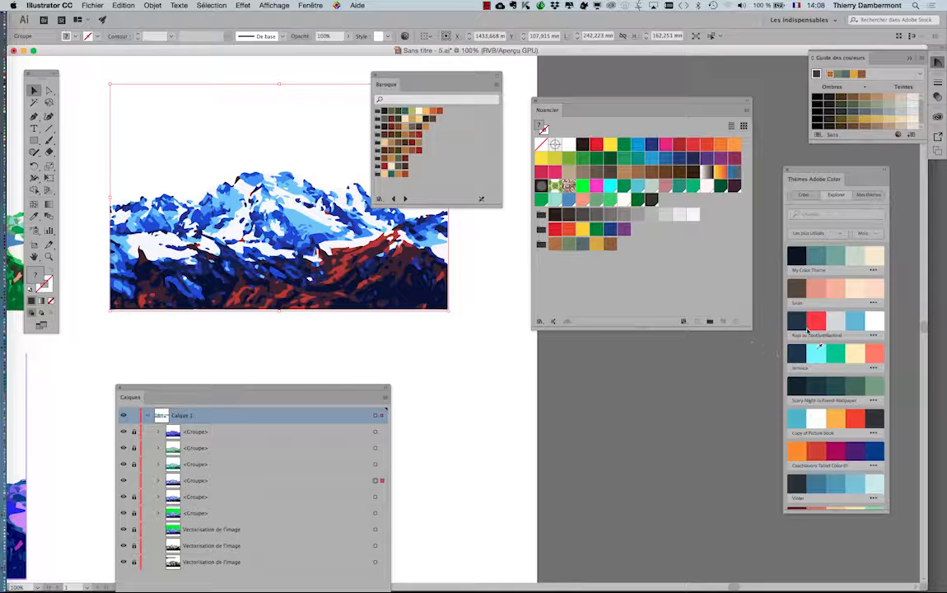
pyautogui.click(803, 322)
pyautogui.click(798, 258)
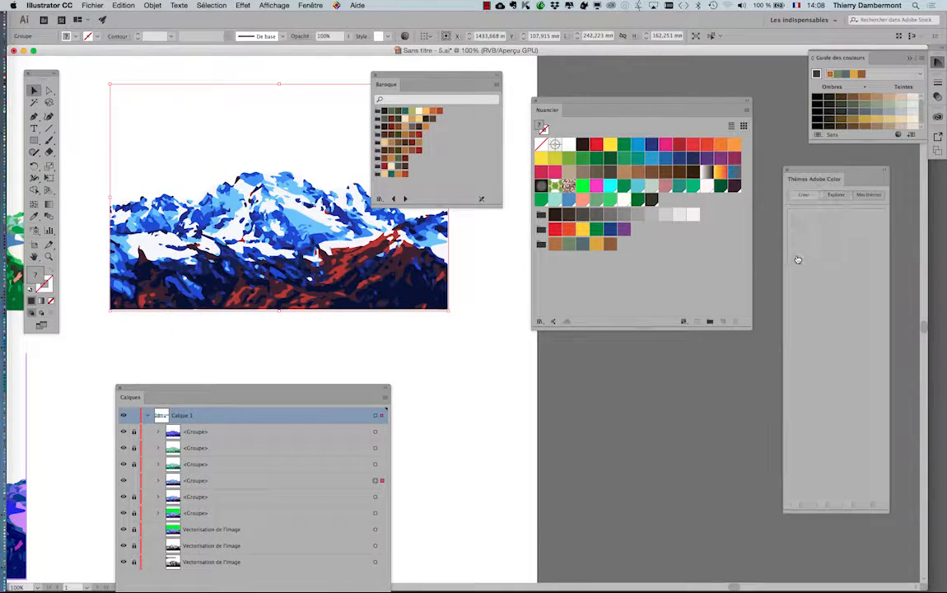
pyautogui.click(837, 196)
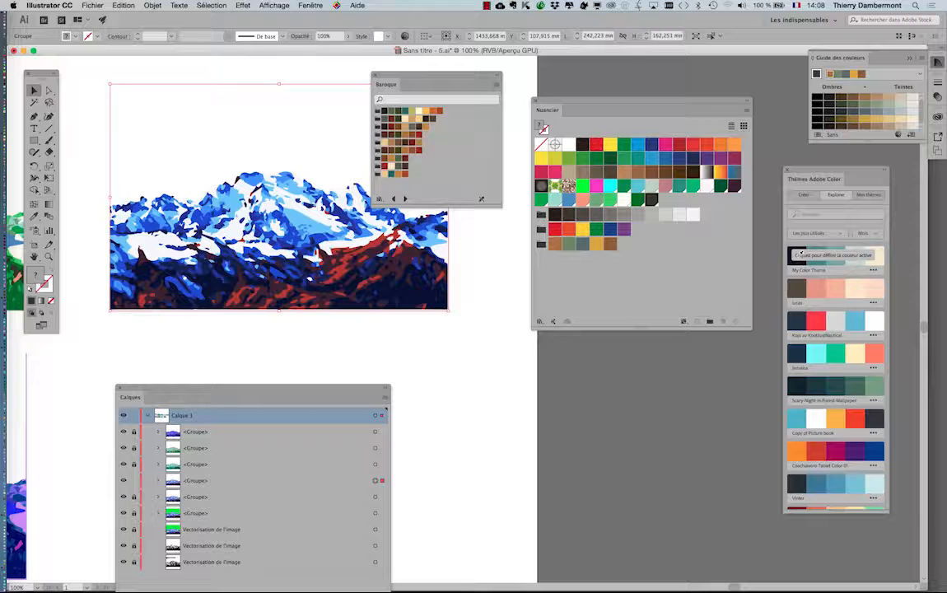
# Step: Add the My Color Theme and Kopi av KnotJustNautical themes to the Nuancier as colour groups
pyautogui.click(874, 271)
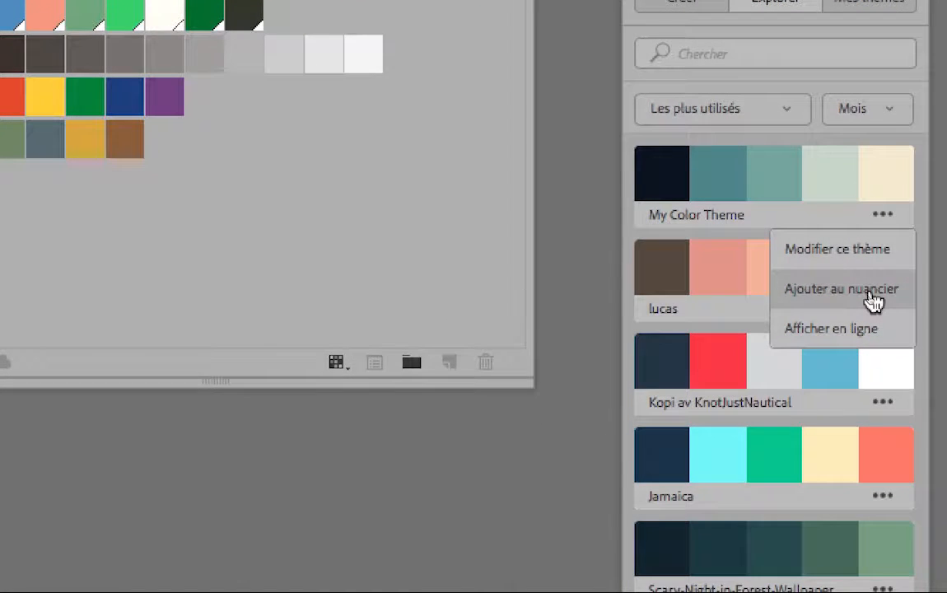
pyautogui.click(872, 301)
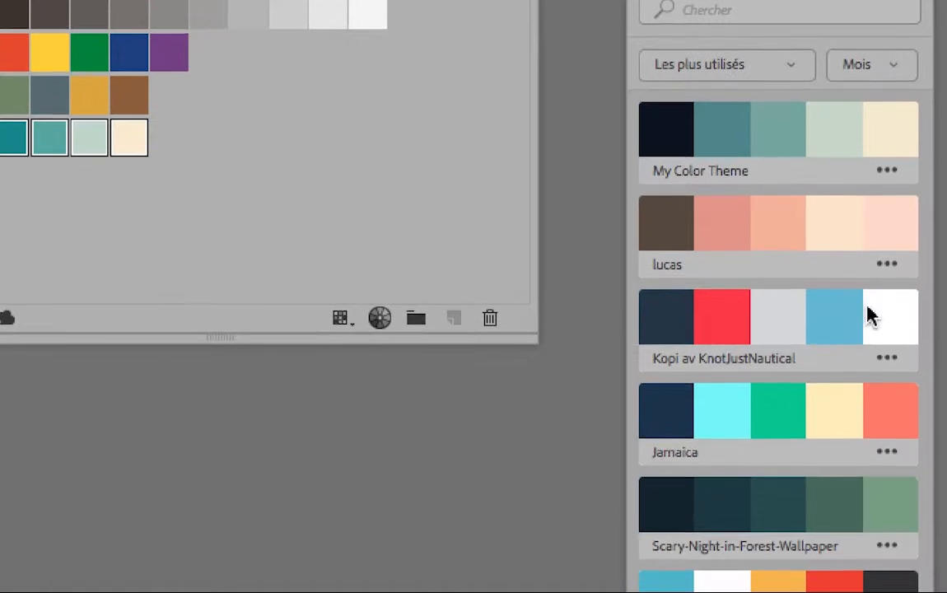
pyautogui.scroll(-2, 869, 311)
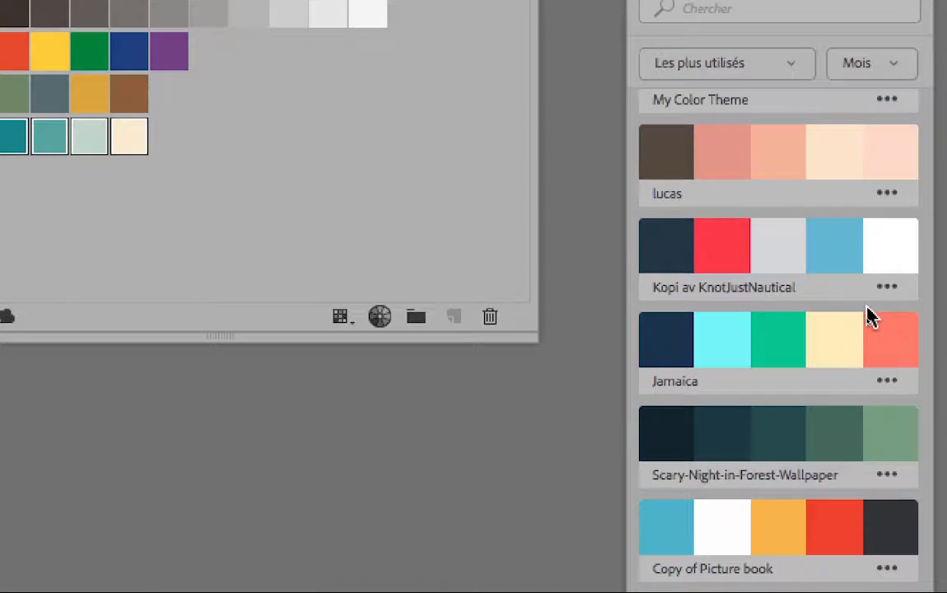
pyautogui.click(877, 304)
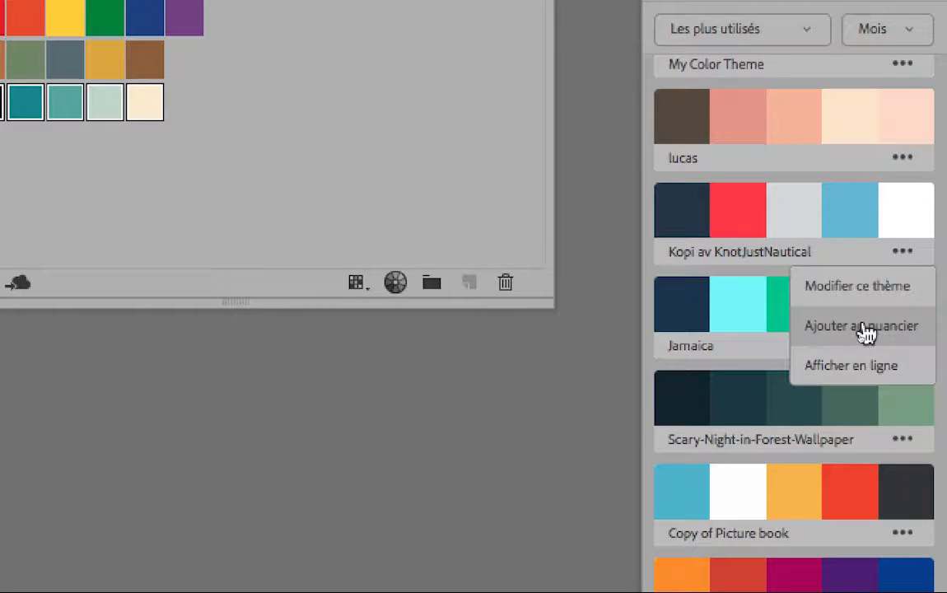
pyautogui.click(865, 328)
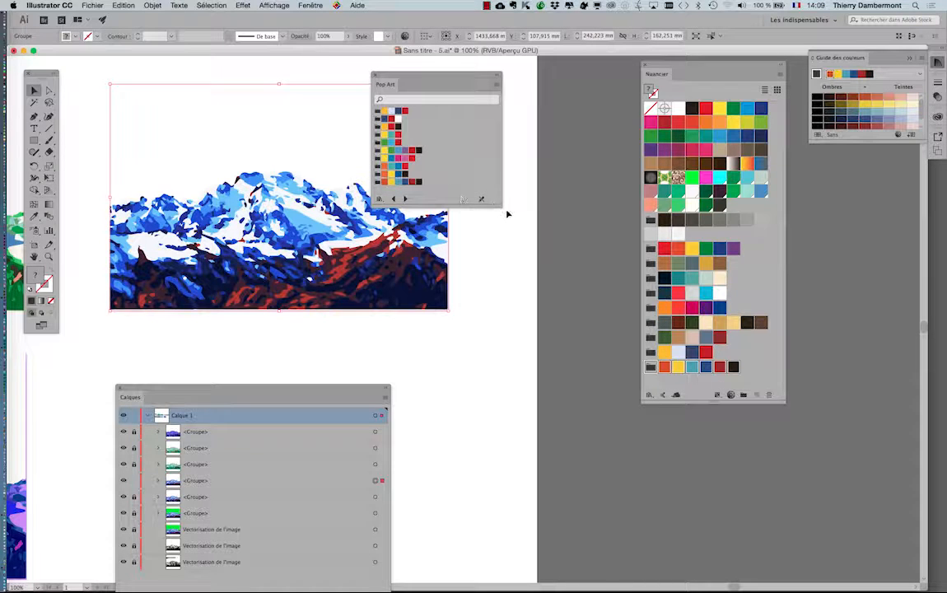
# Step: Close the Pop Art library, open Redéfinir les couleurs de l'illustration for the blue mountain and reposition the dialog beside it
pyautogui.click(377, 76)
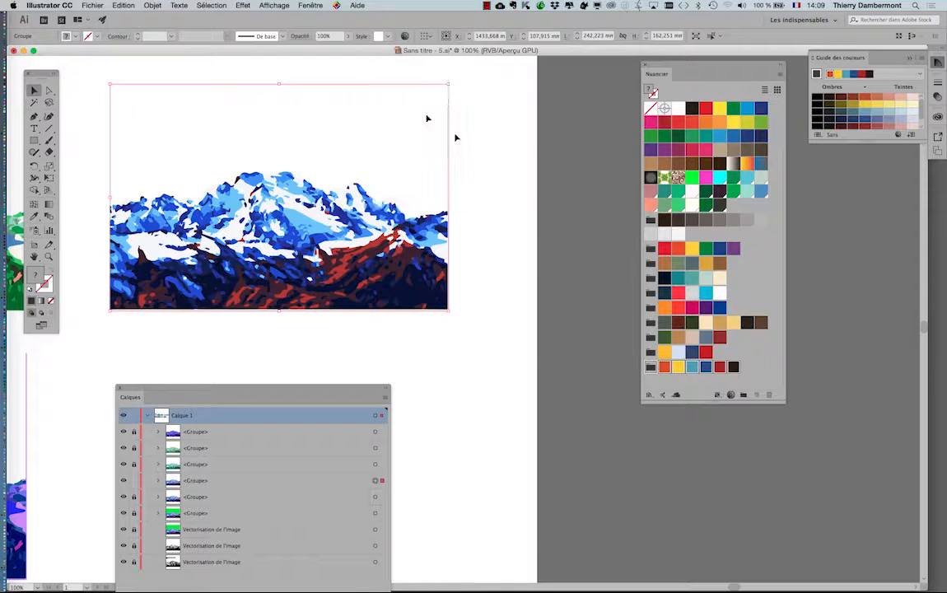
pyautogui.click(493, 173)
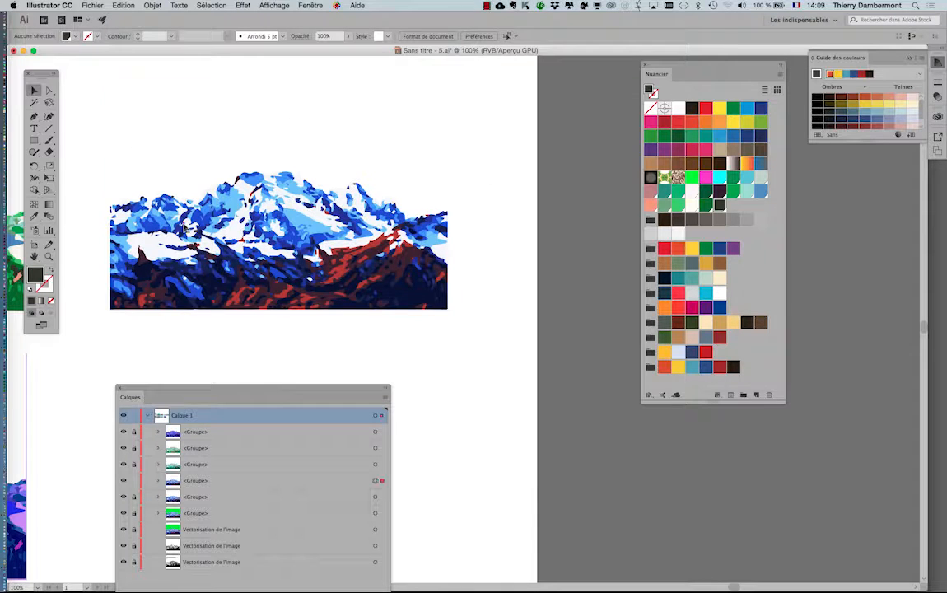
pyautogui.click(186, 223)
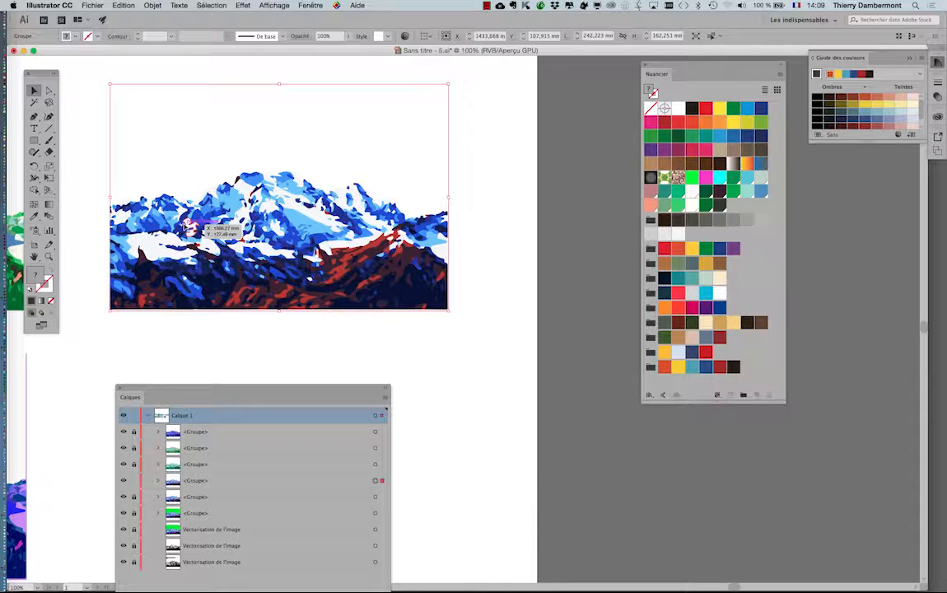
pyautogui.click(93, 5)
pyautogui.moveTo(124, 4)
pyautogui.moveTo(177, 168)
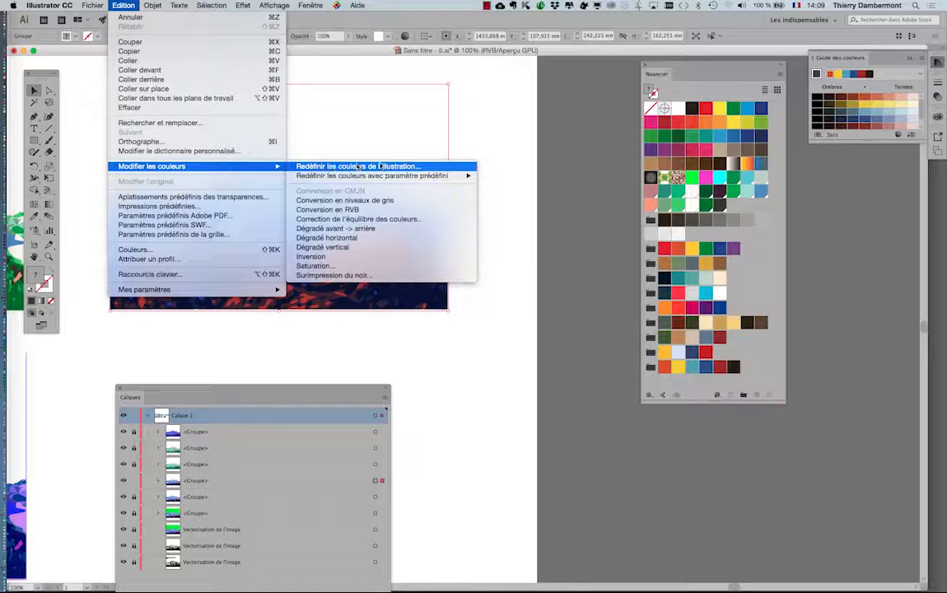
pyautogui.click(429, 171)
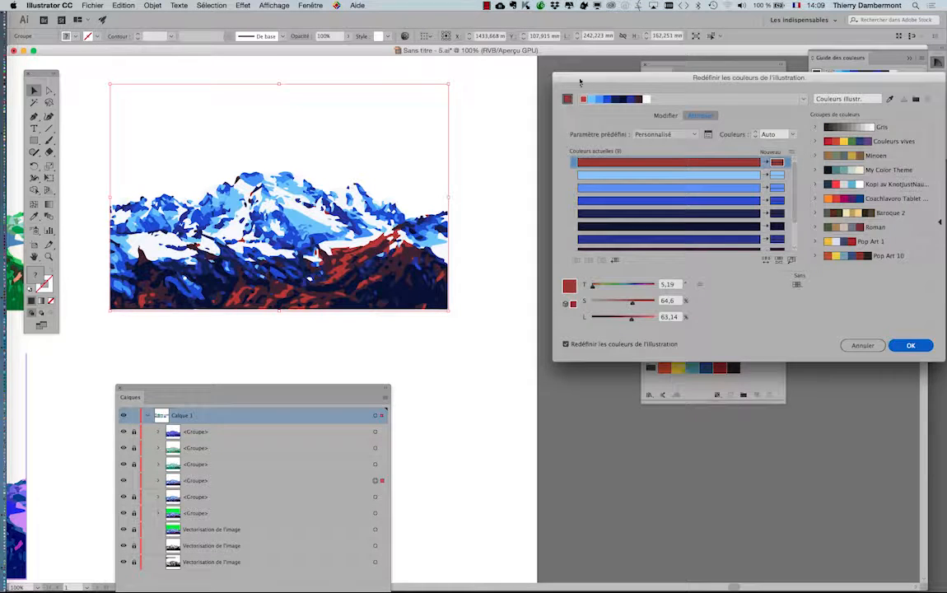
pyautogui.moveTo(574, 79); pyautogui.dragTo(503, 89)
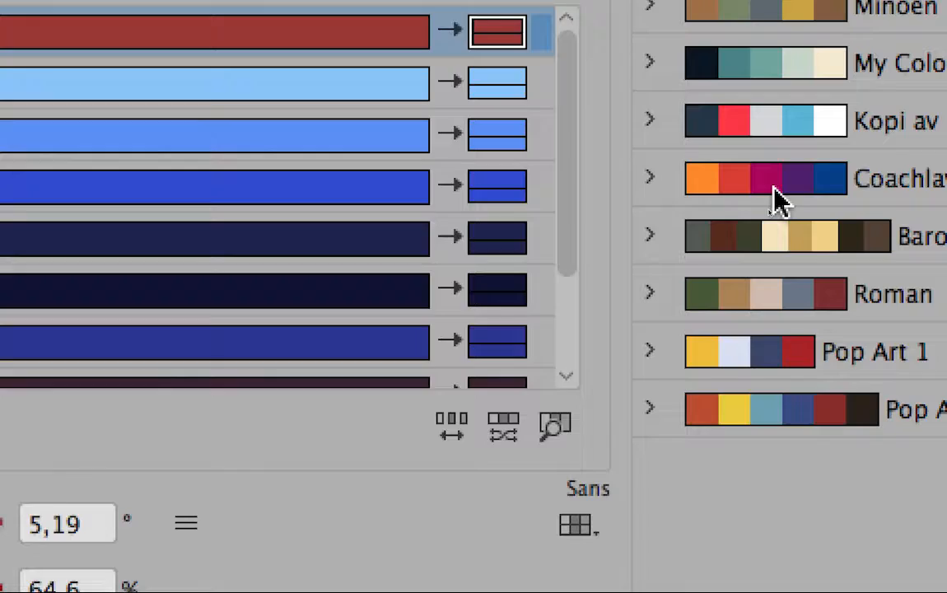
# Step: Try the Coachlavoro Tablet colour group on the blue mountain, then recolour it with the Baroque 2 group
pyautogui.click(774, 188)
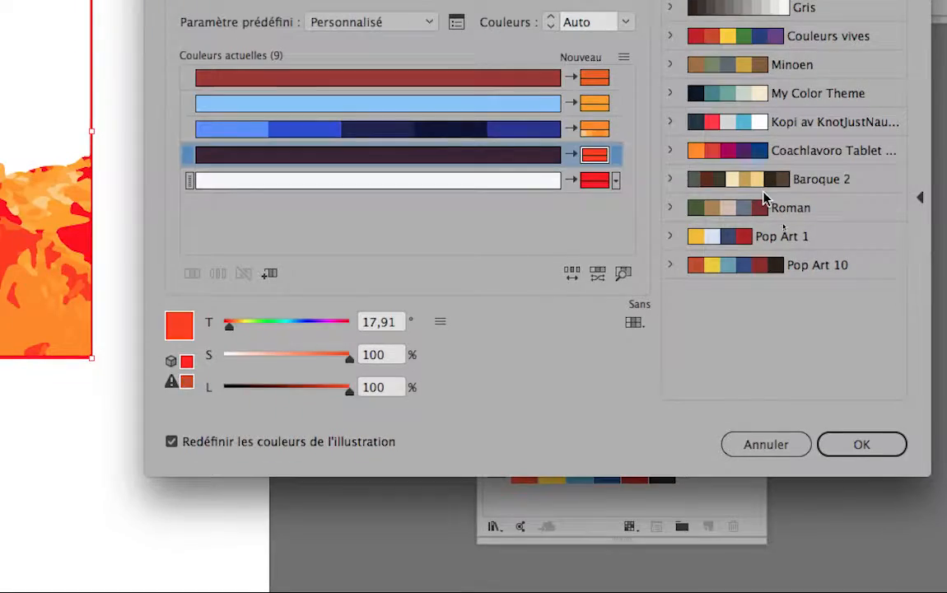
pyautogui.click(764, 190)
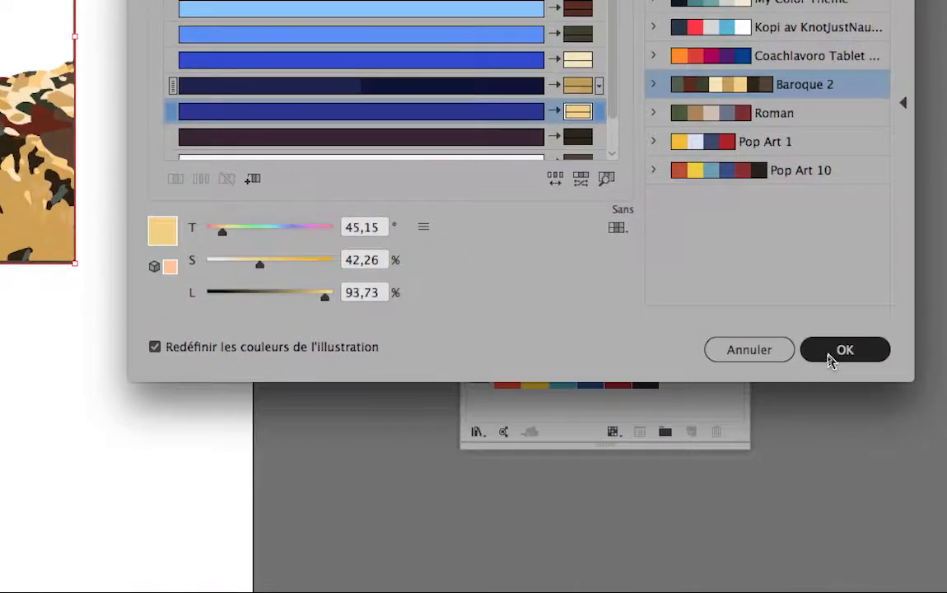
pyautogui.click(846, 350)
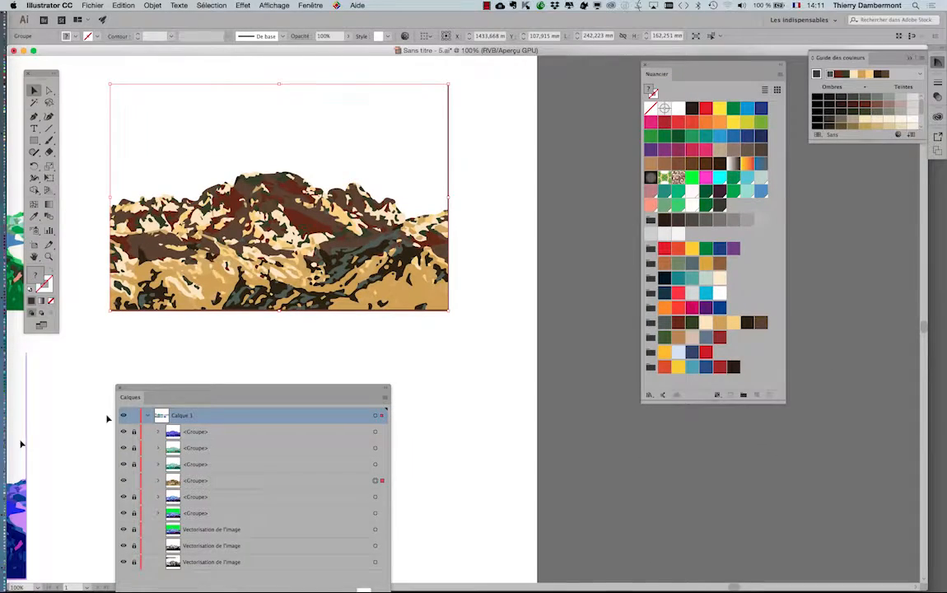
# Step: Move the Calques panel off the artboard and duplicate the Baroque-coloured mountain directly below the original
pyautogui.moveTo(138, 388); pyautogui.dragTo(722, 430)
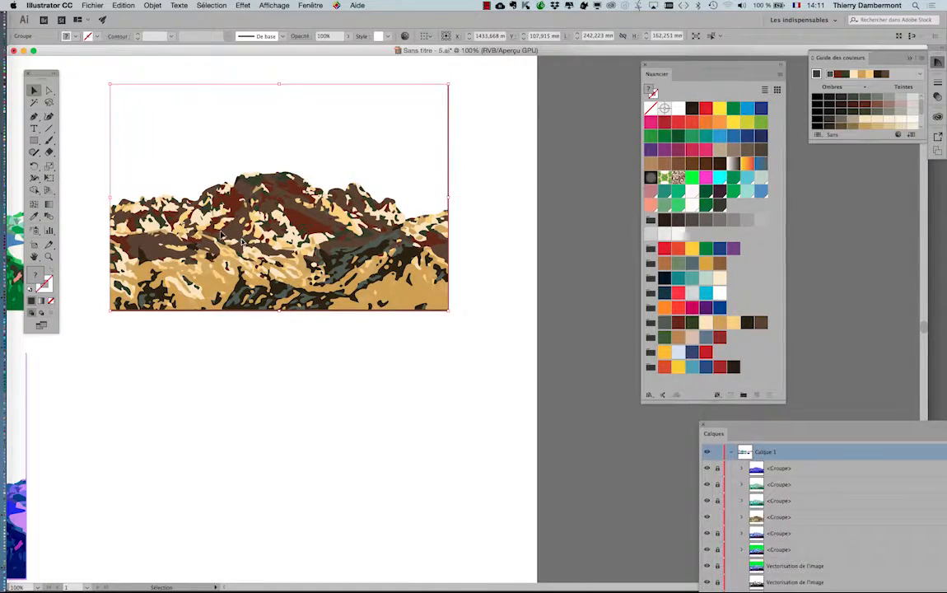
pyautogui.moveTo(275, 189); pyautogui.dragTo(273, 444)
pyautogui.scroll(-5, 273, 443)
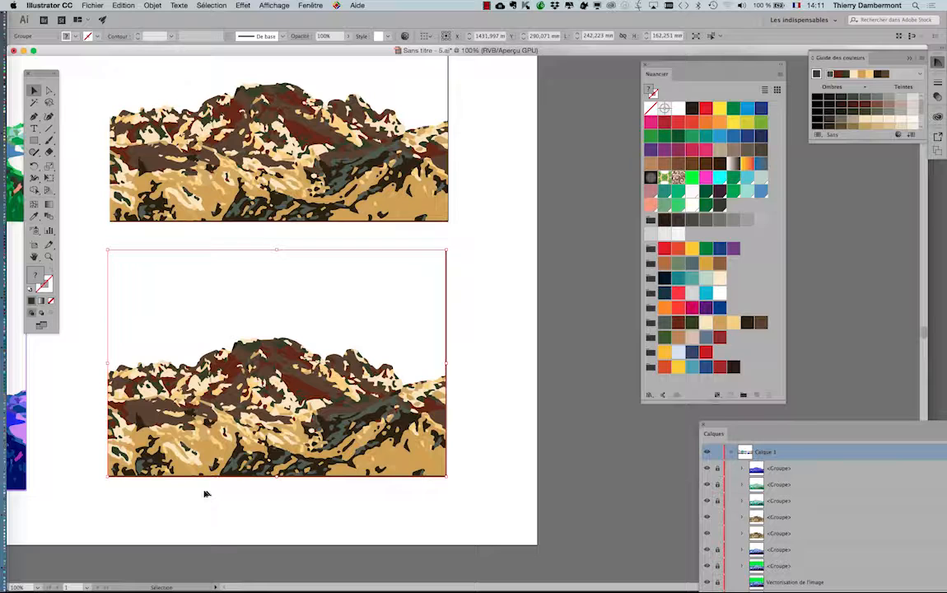
pyautogui.scroll(-3, 204, 491)
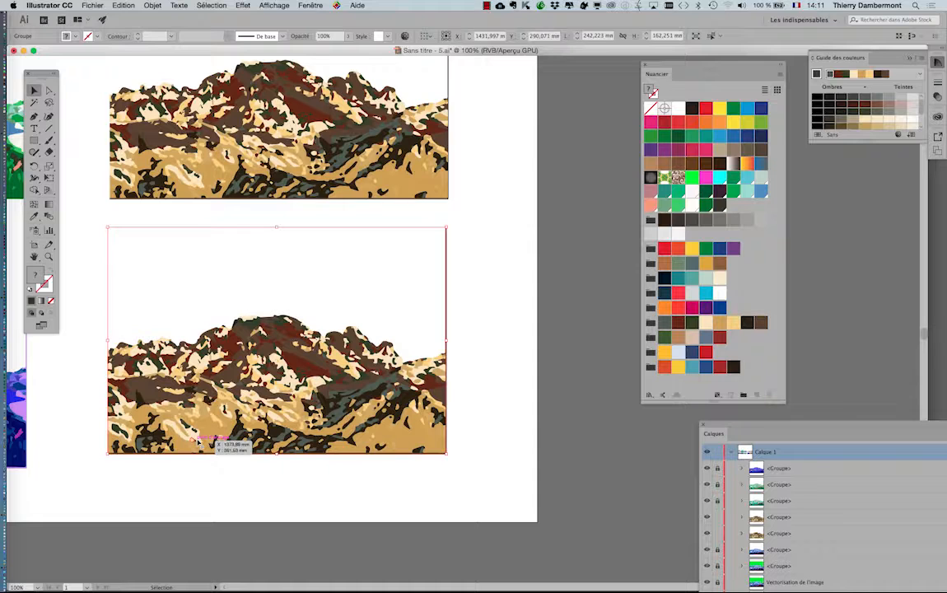
pyautogui.scroll(5, 198, 442)
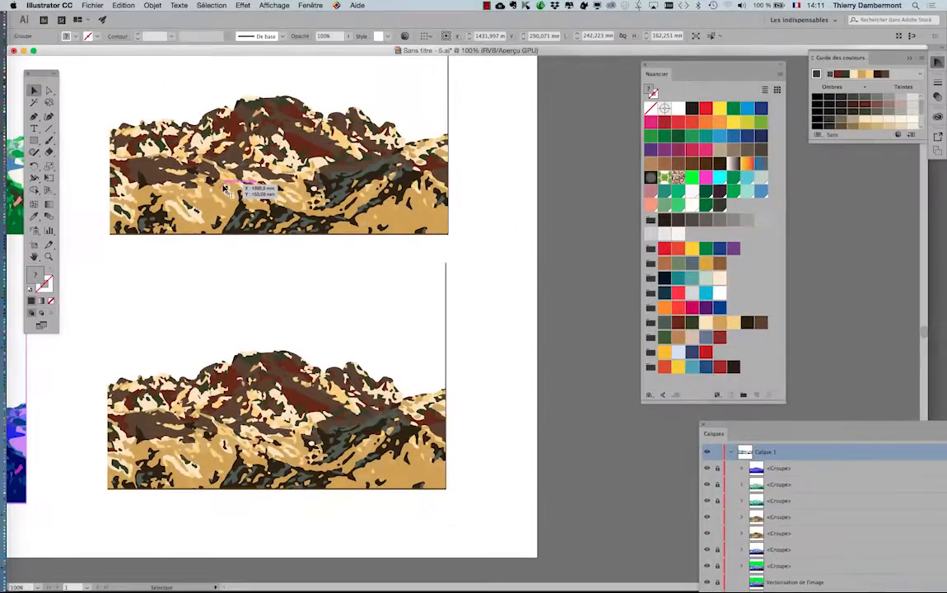
# Step: Open Redéfinir les couleurs de l'illustration for the lower mountain copy and move the dialog to uncover more of the artwork
pyautogui.click(243, 431)
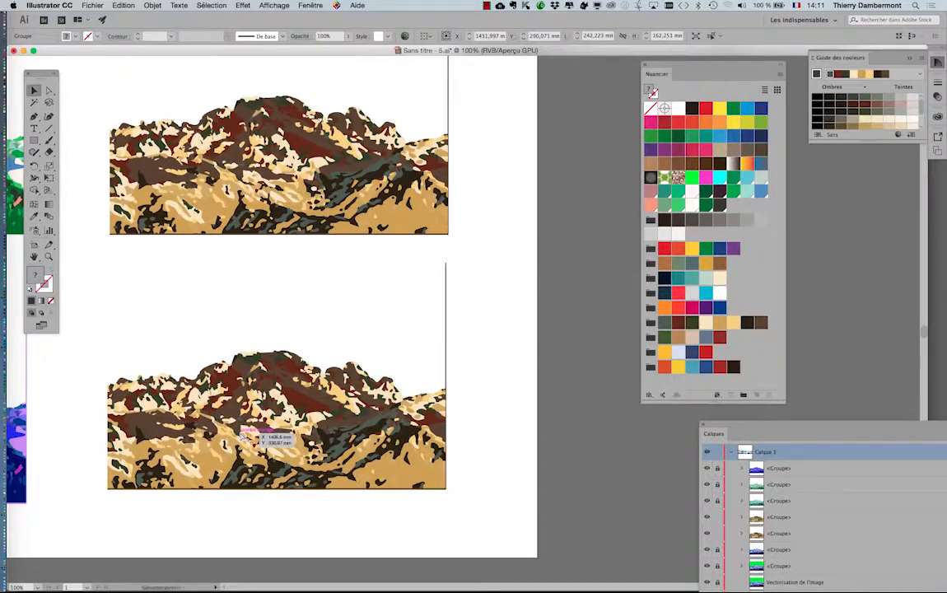
pyautogui.moveTo(206, 197); pyautogui.dragTo(211, 98)
pyautogui.scroll(2, 266, 259)
pyautogui.scroll(-1, 267, 259)
pyautogui.moveTo(216, 231); pyautogui.dragTo(289, 171)
pyautogui.click(95, 5)
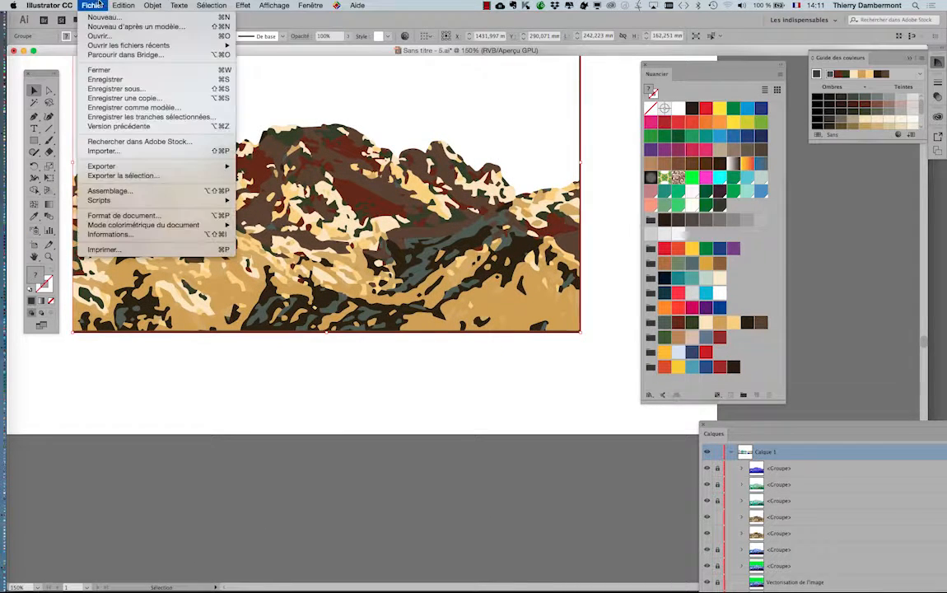
pyautogui.moveTo(123, 5)
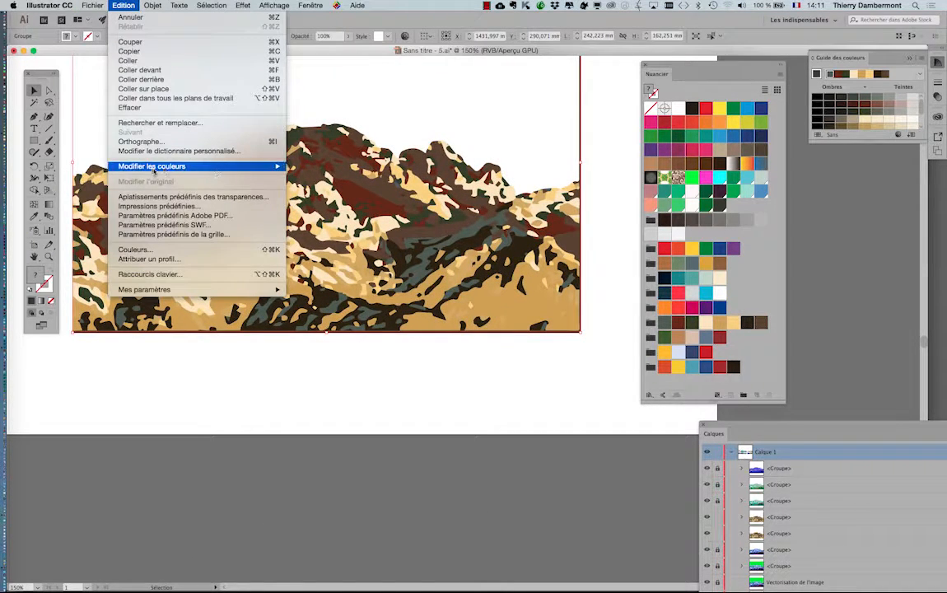
pyautogui.moveTo(206, 166)
pyautogui.click(338, 167)
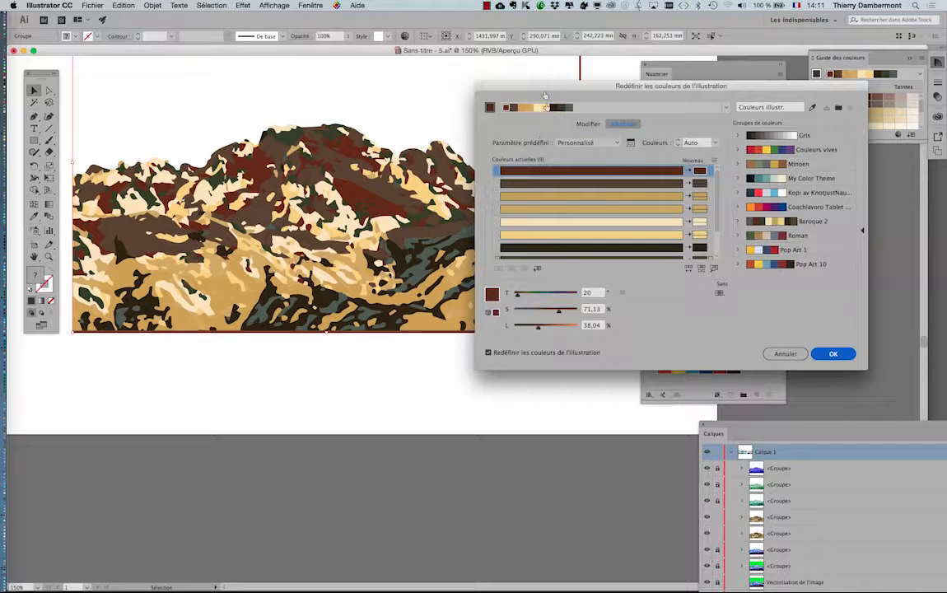
pyautogui.moveTo(545, 88); pyautogui.dragTo(620, 91)
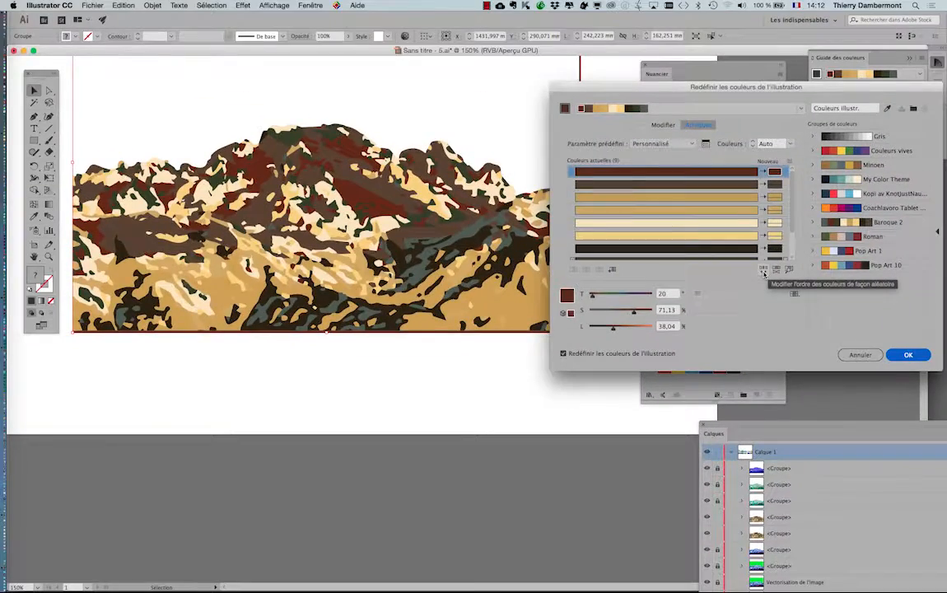
# Step: Randomly reorder the lower mountain's colours several times until the ridge is dark green and the foreground cream, and apply the recolouring
pyautogui.click(764, 273)
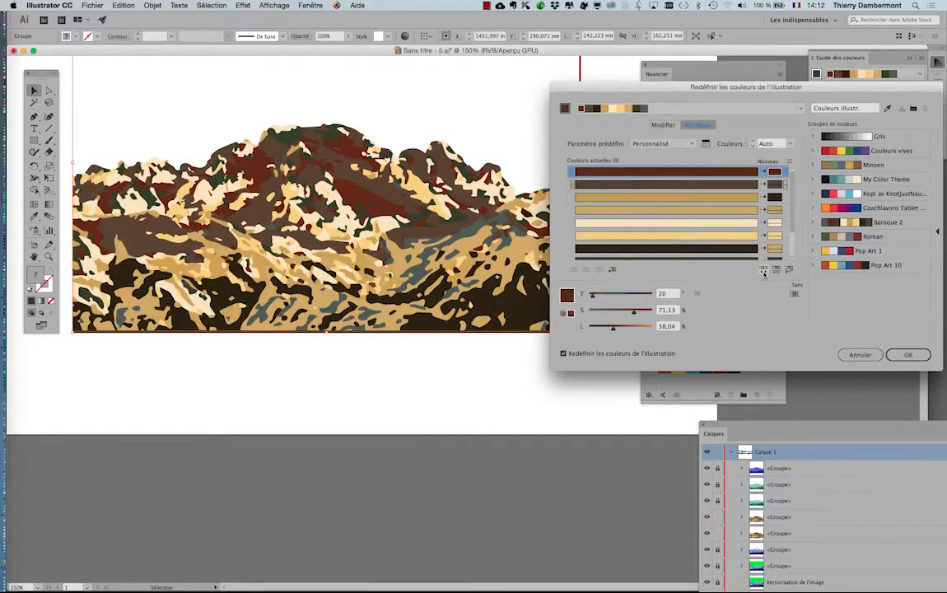
pyautogui.click(764, 274)
pyautogui.click(765, 274)
pyautogui.click(764, 273)
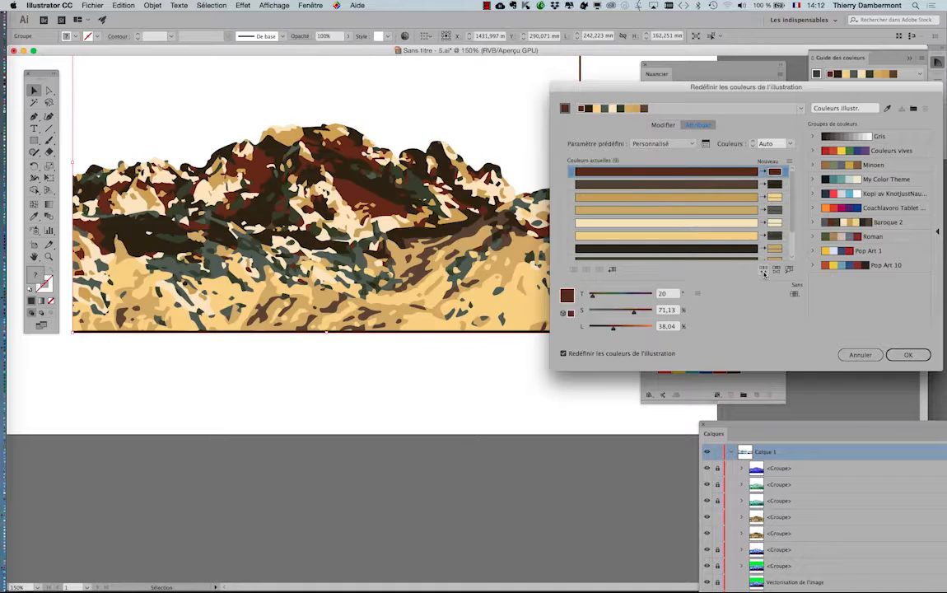
pyautogui.click(764, 273)
pyautogui.click(764, 274)
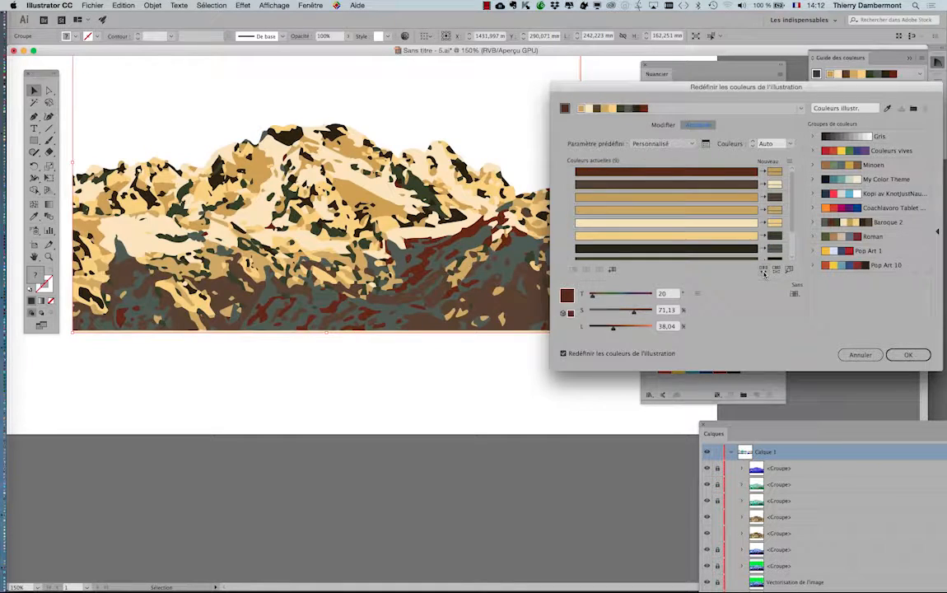
pyautogui.click(764, 273)
pyautogui.click(765, 274)
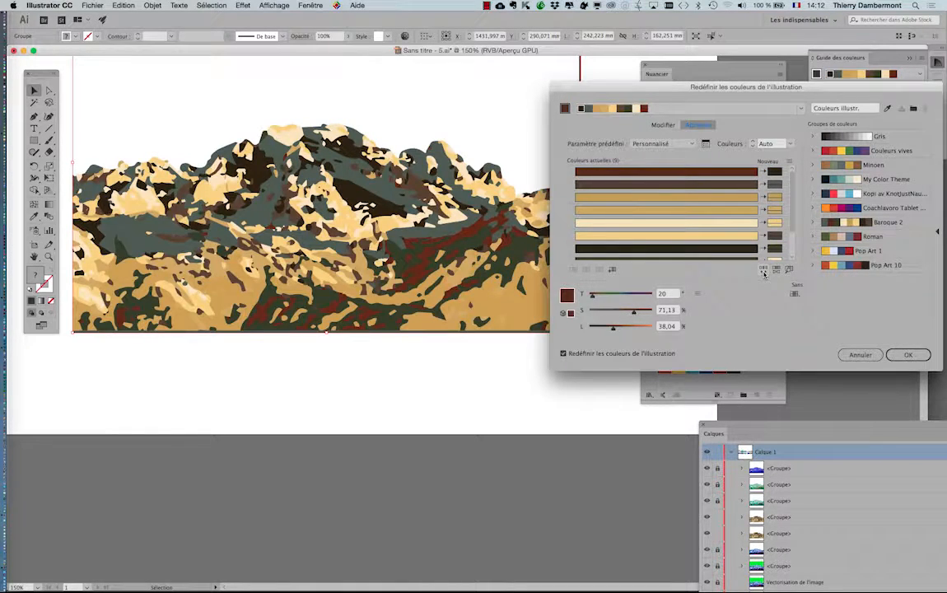
pyautogui.click(764, 274)
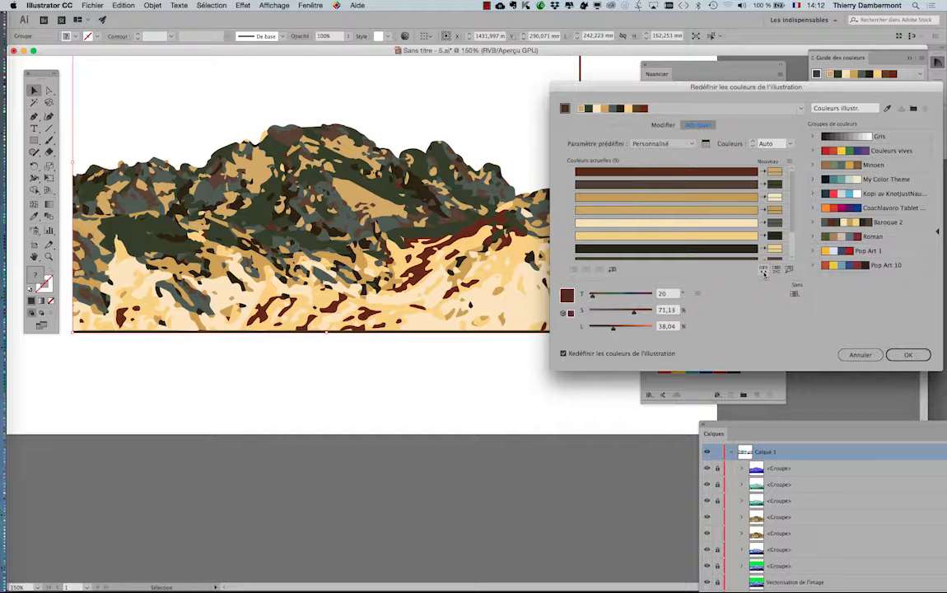
pyautogui.click(908, 354)
pyautogui.press('super+minus')
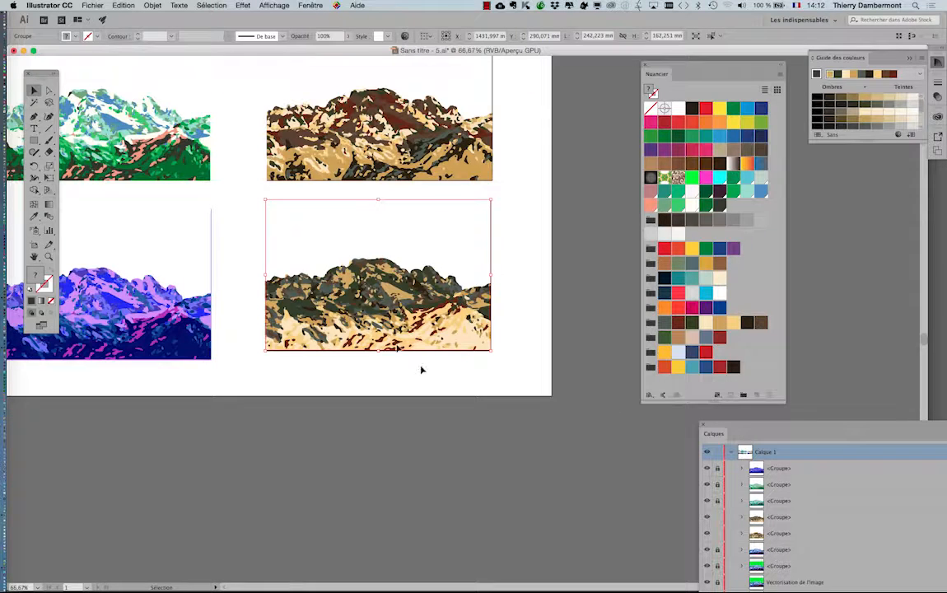
pyautogui.press('super+minus')
pyautogui.click(33, 245)
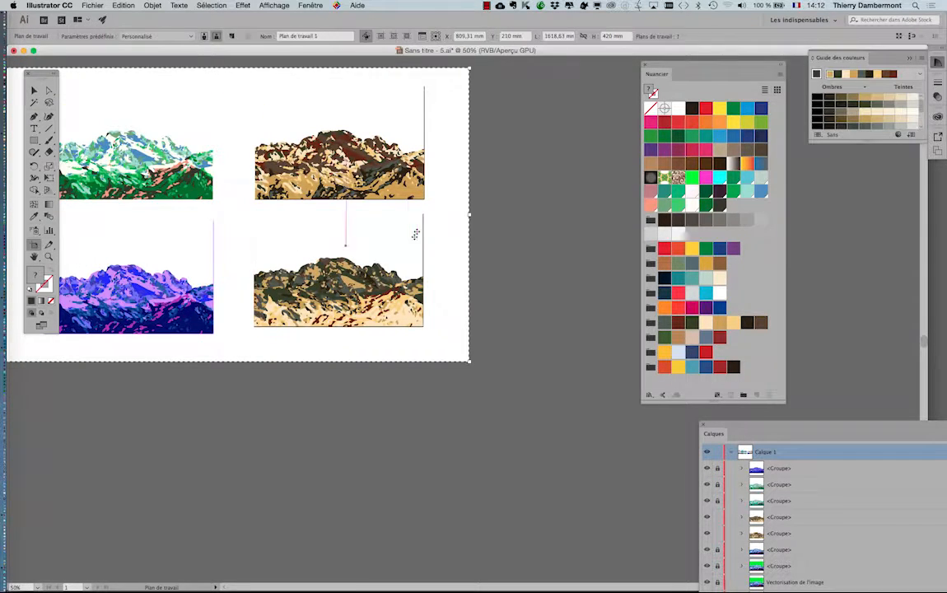
pyautogui.moveTo(469, 214); pyautogui.dragTo(706, 217)
pyautogui.press('super+z')
pyautogui.press('v')
# Step: Widen the artboard to the right of the brown mountains to make room for another column of variations
pyautogui.scroll(-2, 509, 193)
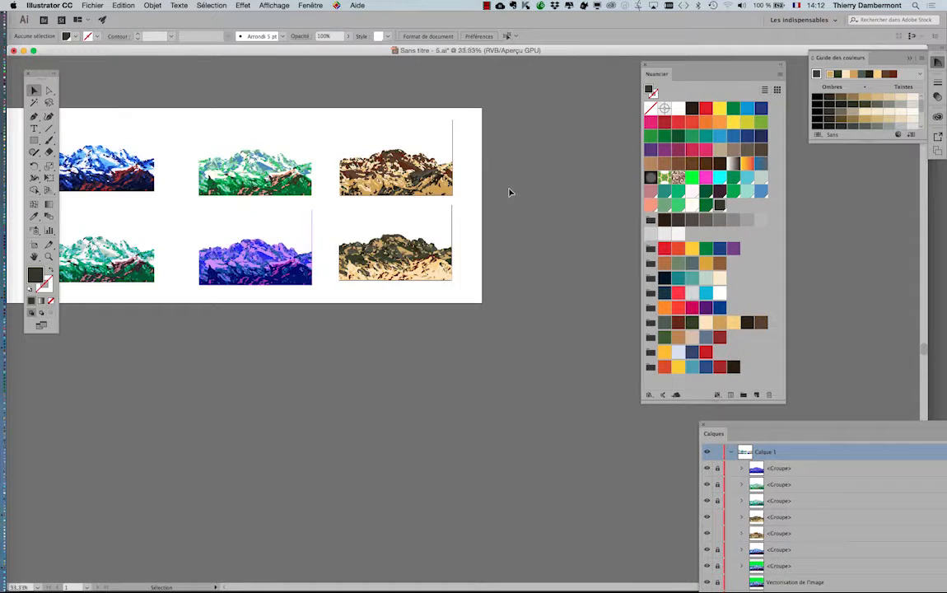
pyautogui.moveTo(250, 175); pyautogui.dragTo(154, 160)
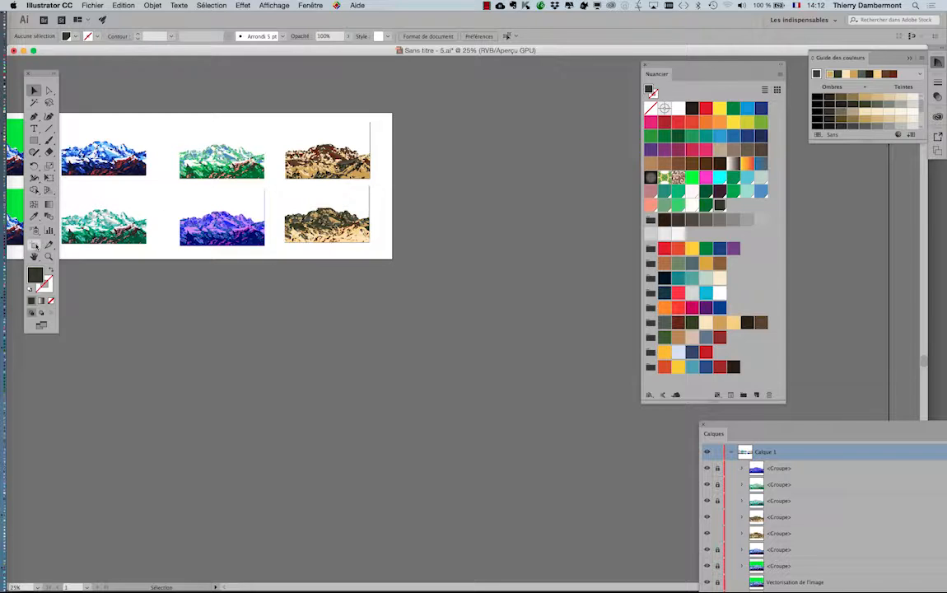
pyautogui.click(34, 244)
pyautogui.moveTo(393, 186); pyautogui.dragTo(564, 186)
pyautogui.click(35, 90)
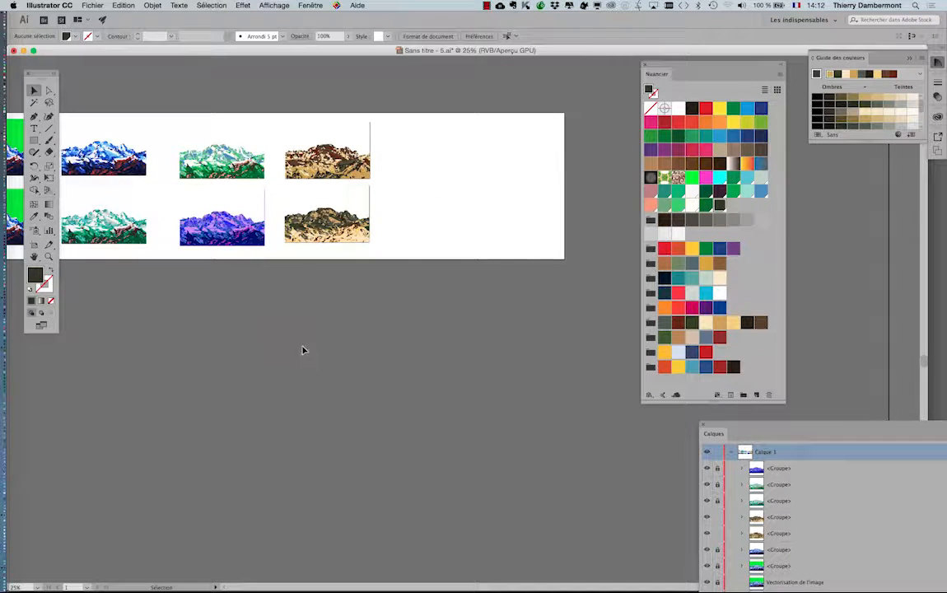
# Step: Duplicate the dark green and cream mountain into the upper row of the empty artboard area, at about X 1740 mm and Y 107 mm
pyautogui.scroll(3, 310, 236)
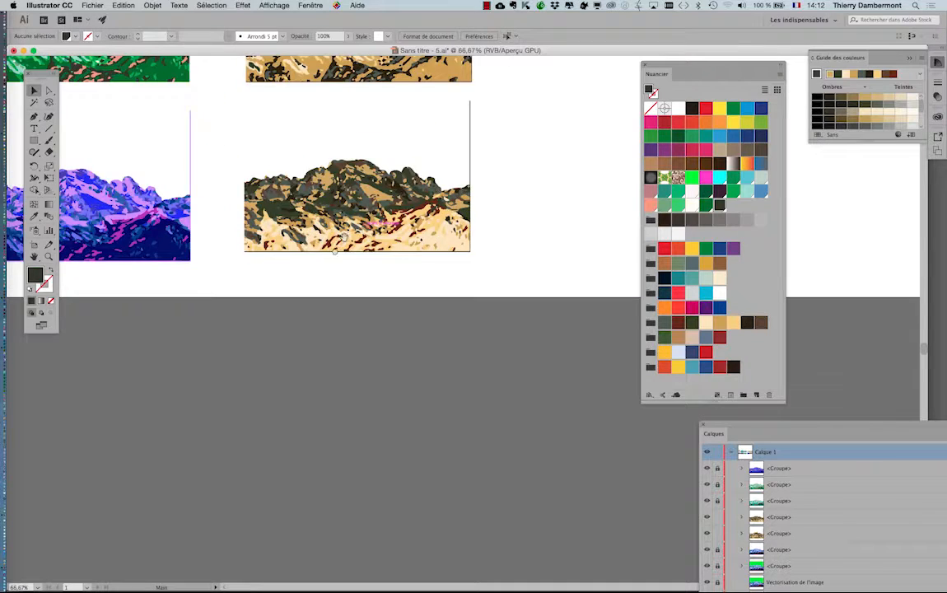
pyautogui.scroll(3, 316, 239)
pyautogui.scroll(1, 309, 272)
pyautogui.click(298, 272)
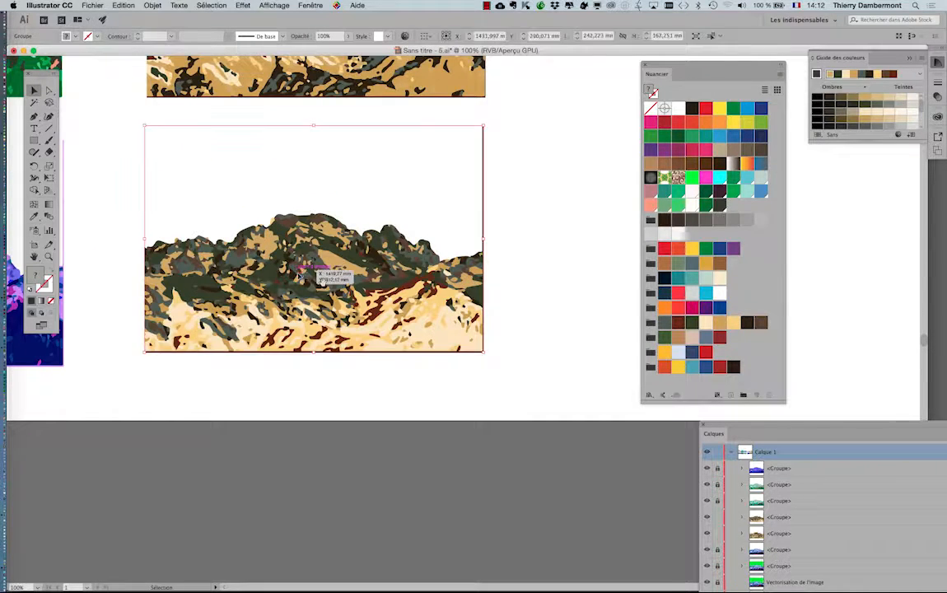
pyautogui.moveTo(348, 292); pyautogui.dragTo(512, 145)
pyautogui.scroll(-1, 262, 337)
pyautogui.moveTo(534, 260); pyautogui.dragTo(326, 320)
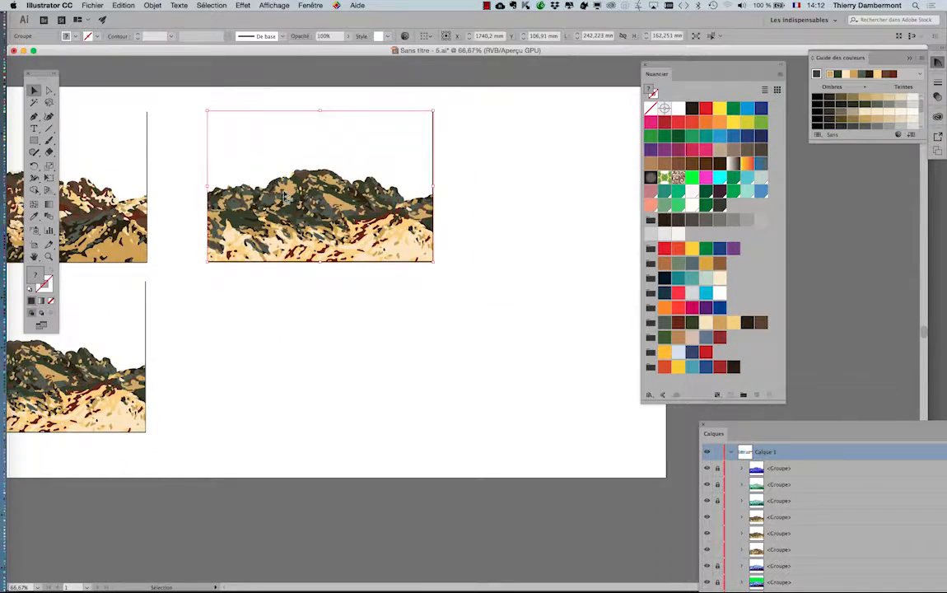
# Step: Recolour the new mountain copy by randomly reordering its colours until the ridge is cream and the foreground dark green, and apply the recolouring
pyautogui.scroll(2, 284, 194)
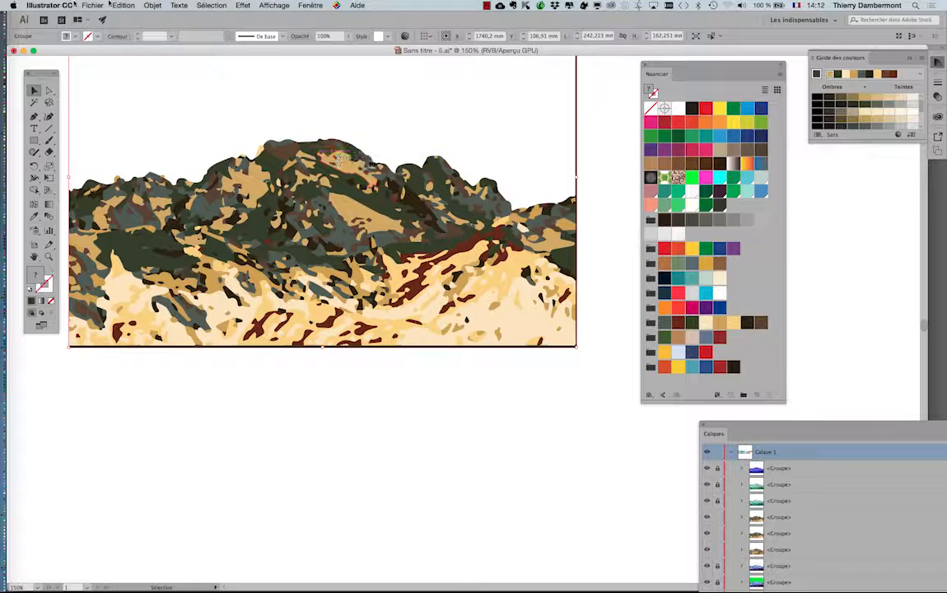
pyautogui.click(124, 5)
pyautogui.moveTo(157, 166)
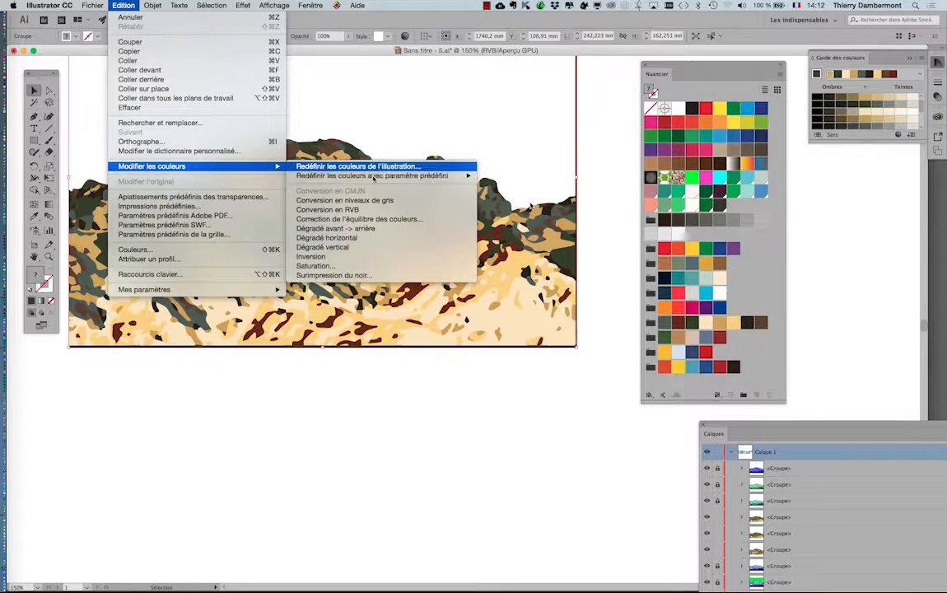
pyautogui.click(350, 166)
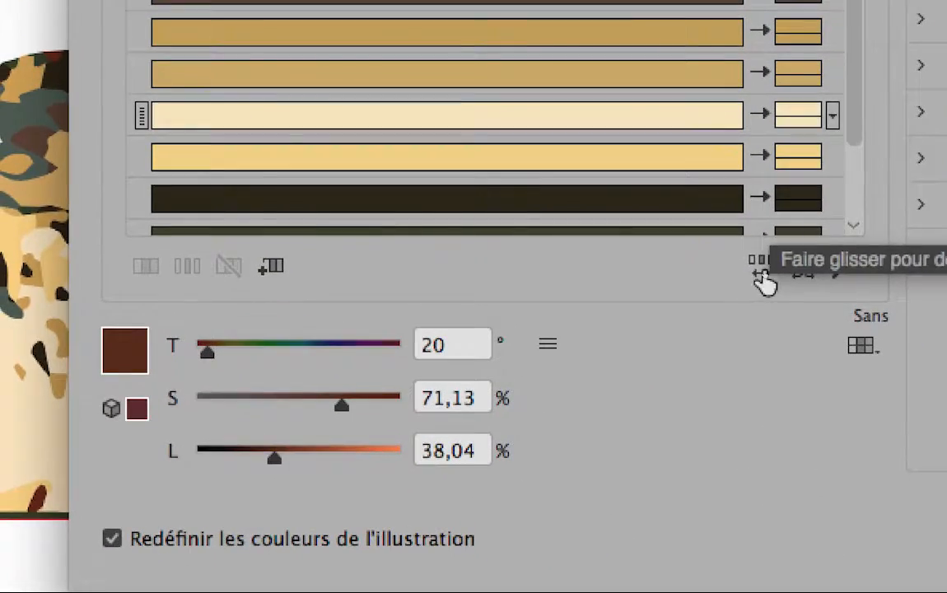
pyautogui.click(763, 271)
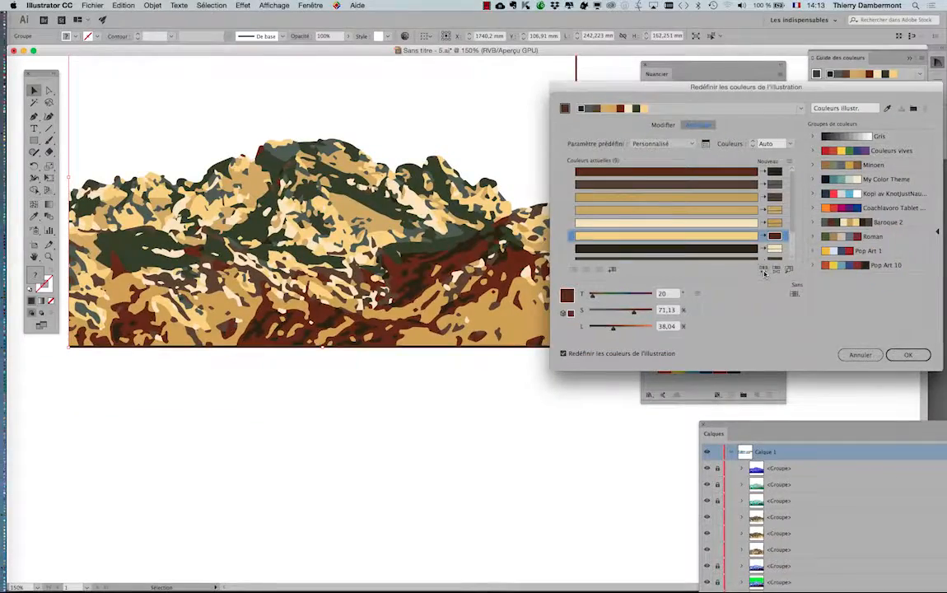
pyautogui.click(764, 271)
pyautogui.click(763, 272)
pyautogui.click(763, 272)
pyautogui.click(764, 272)
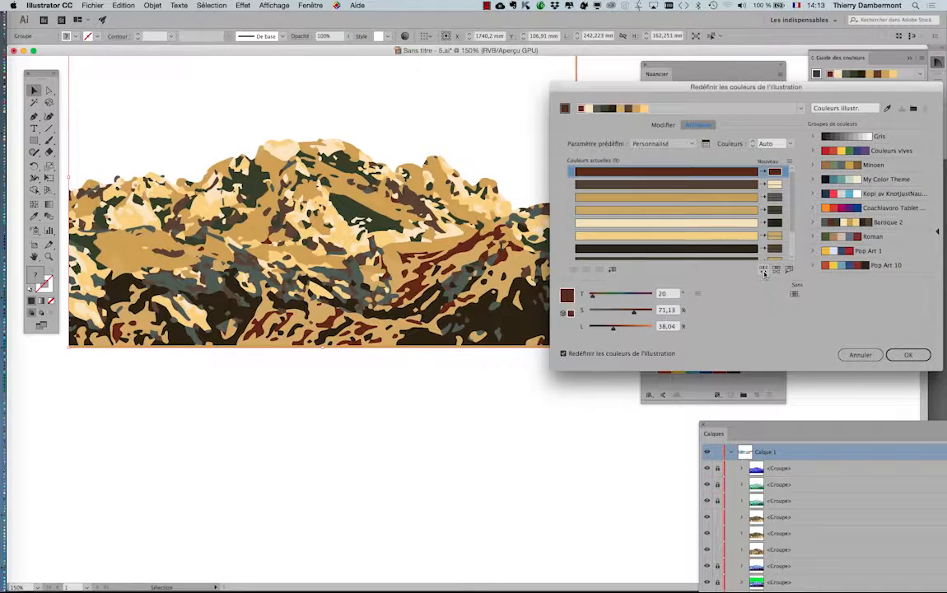
pyautogui.click(764, 272)
pyautogui.click(764, 272)
pyautogui.click(764, 272)
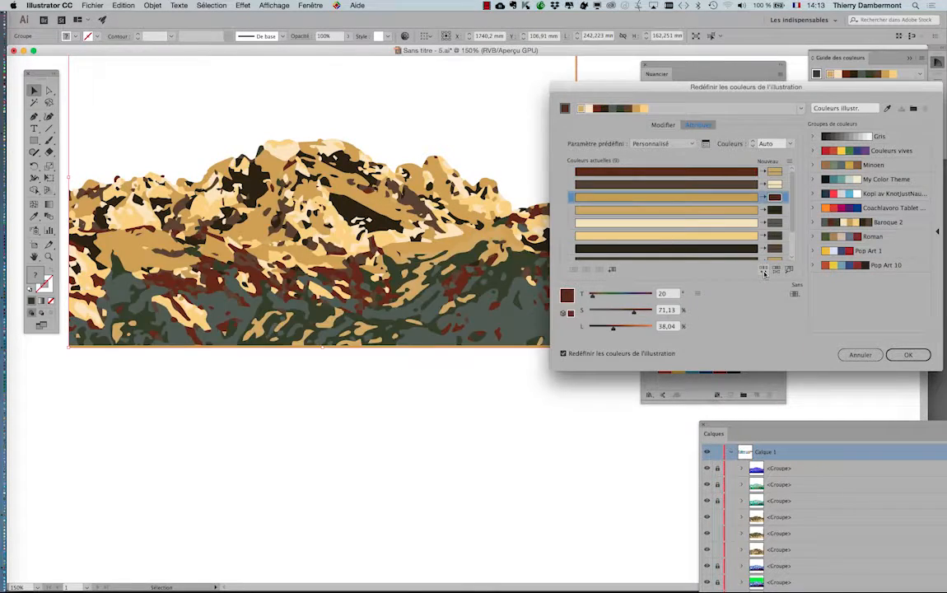
pyautogui.click(764, 272)
pyautogui.click(763, 272)
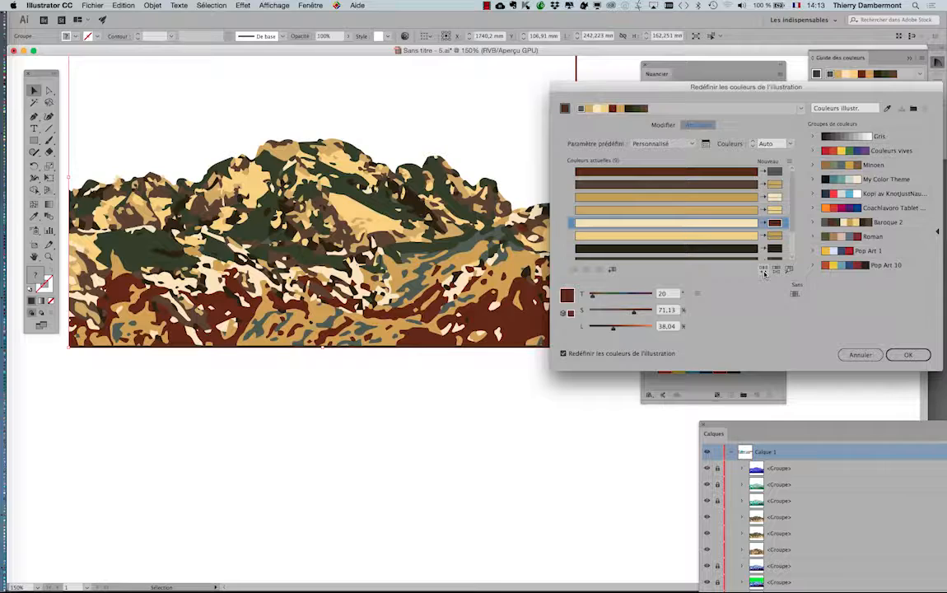
pyautogui.click(763, 272)
pyautogui.click(764, 272)
pyautogui.click(763, 272)
pyautogui.click(764, 272)
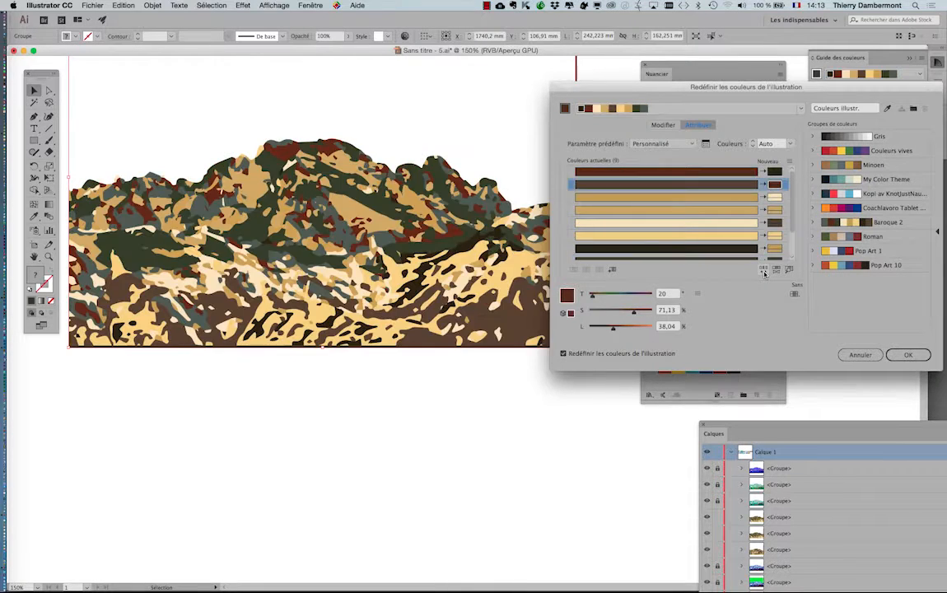
pyautogui.click(764, 272)
pyautogui.click(763, 272)
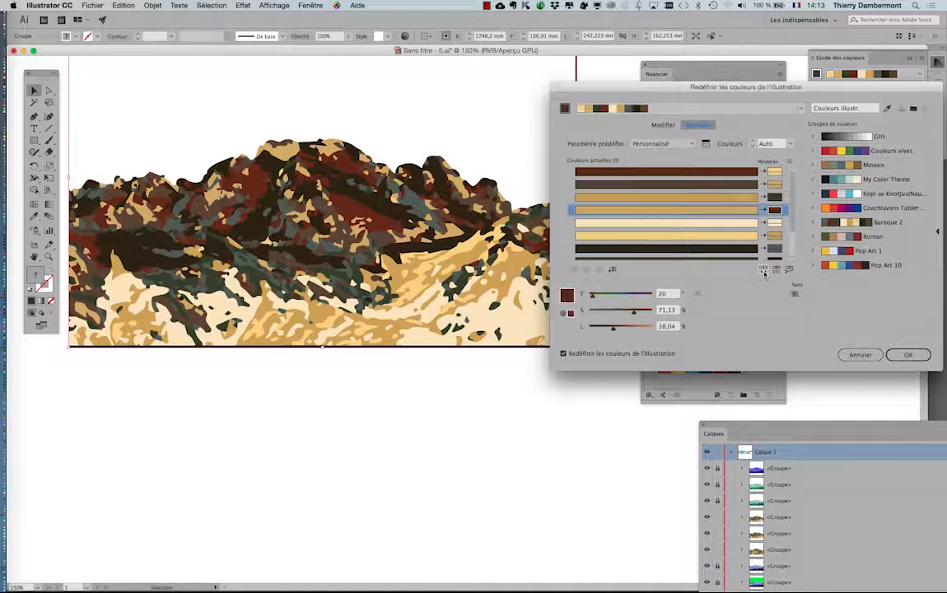
pyautogui.click(764, 272)
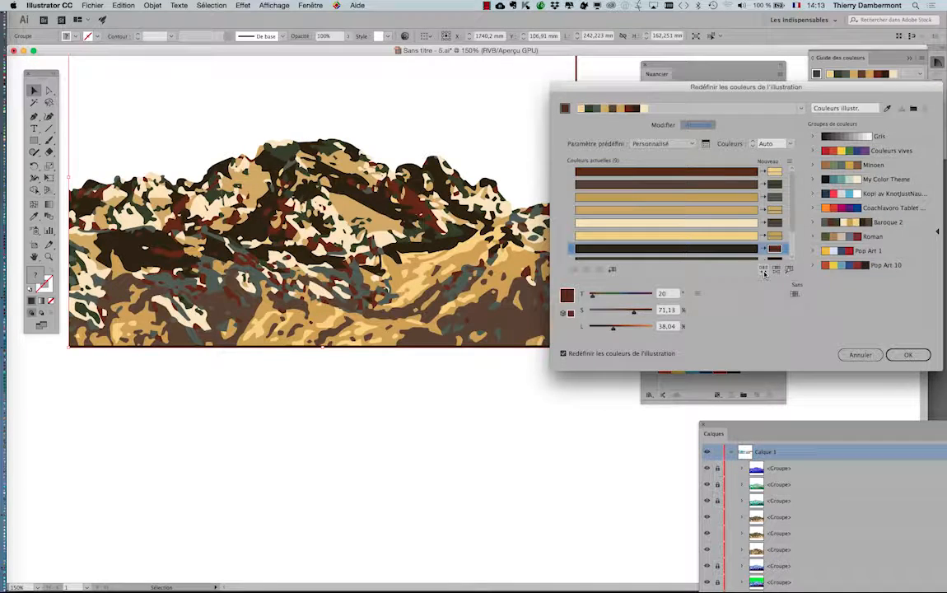
pyautogui.click(764, 272)
pyautogui.click(764, 272)
pyautogui.click(764, 271)
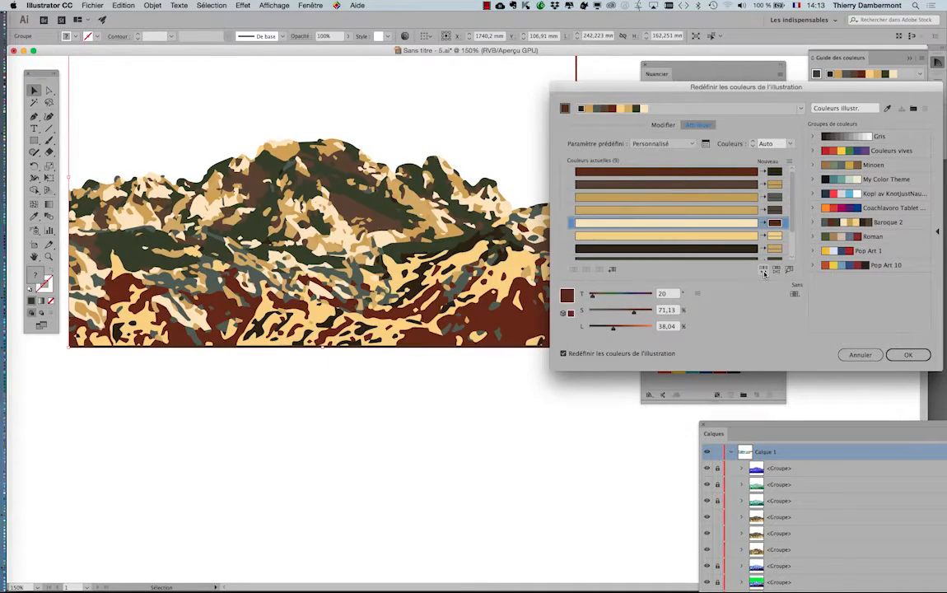
pyautogui.click(763, 272)
pyautogui.click(763, 272)
pyautogui.click(764, 272)
pyautogui.click(764, 272)
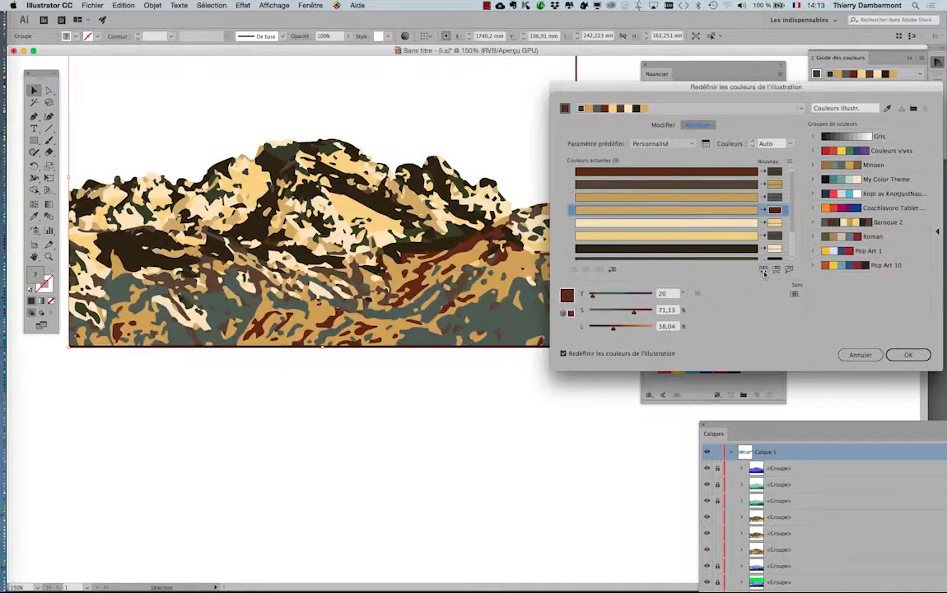
pyautogui.click(764, 272)
pyautogui.click(763, 272)
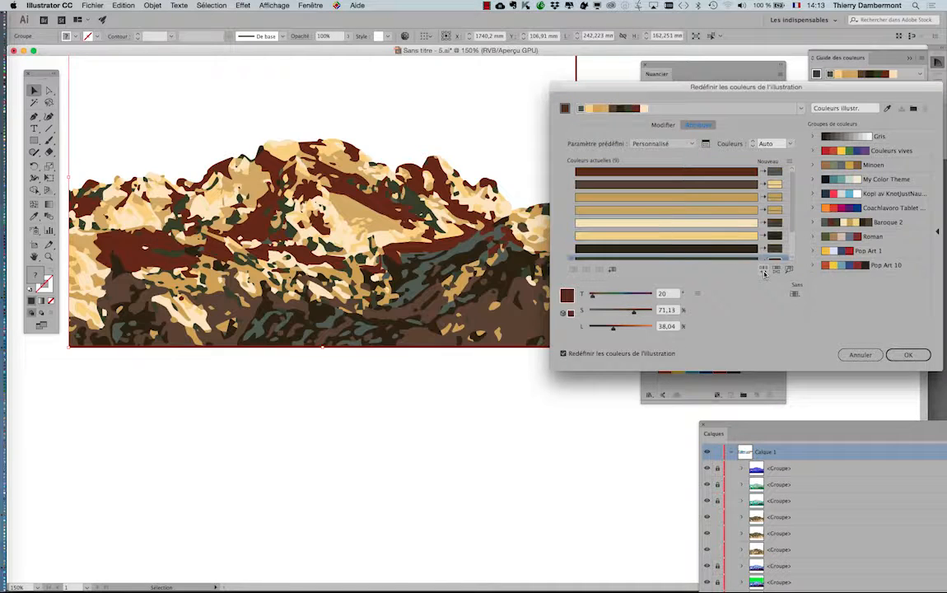
pyautogui.click(764, 272)
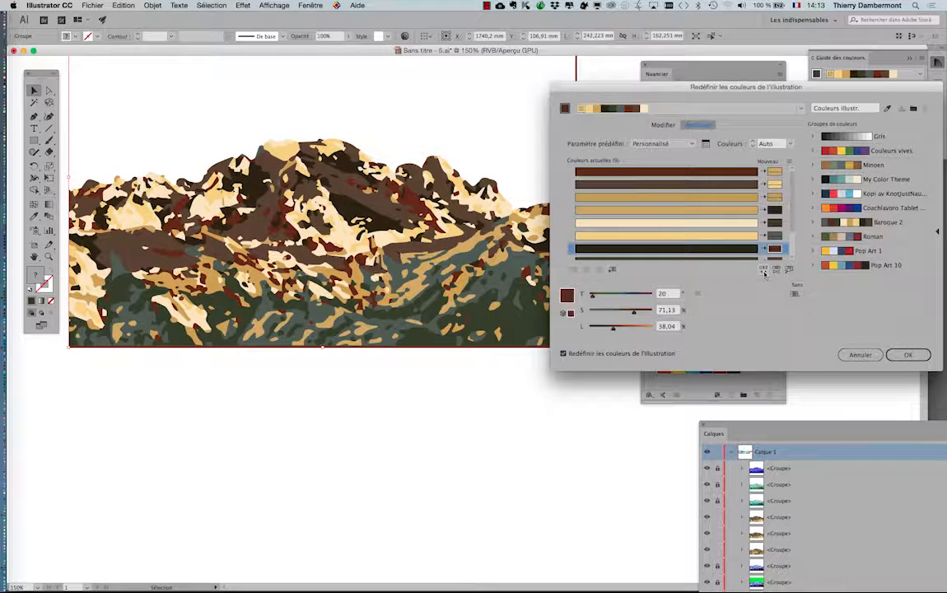
pyautogui.click(764, 272)
pyautogui.click(764, 272)
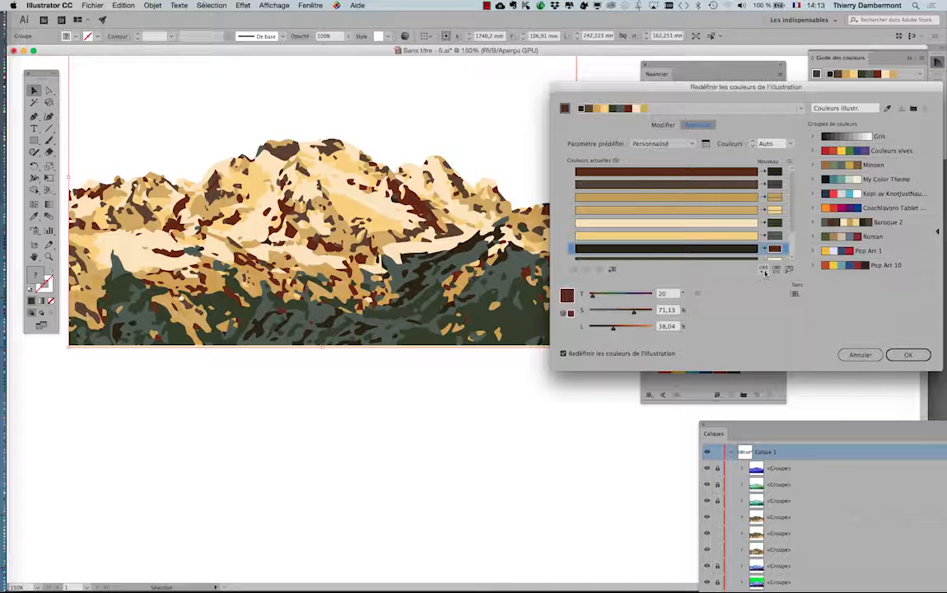
pyautogui.click(907, 354)
# Step: Duplicate the cream-ridged mountain directly below itself, level with the dark green mountain in the lower row
pyautogui.scroll(-1, 343, 366)
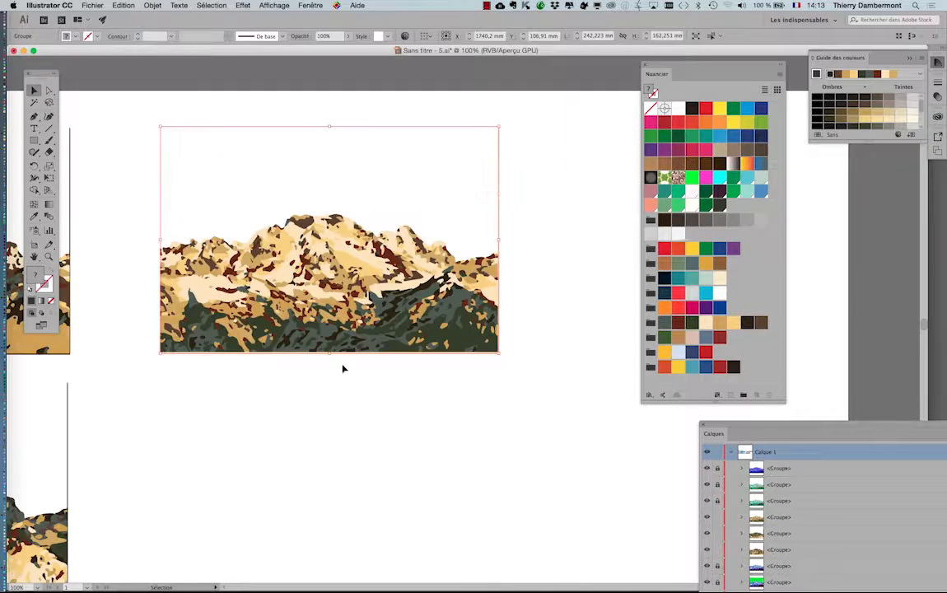
pyautogui.scroll(-1, 343, 368)
pyautogui.hscroll(-1, 354, 371)
pyautogui.hscroll(-3, 380, 363)
pyautogui.scroll(-3, 381, 364)
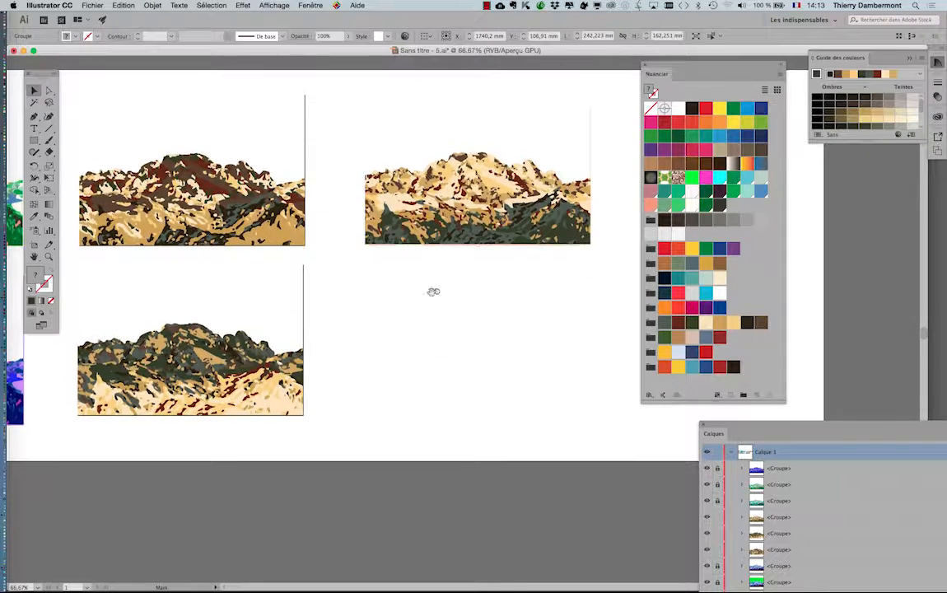
pyautogui.click(359, 327)
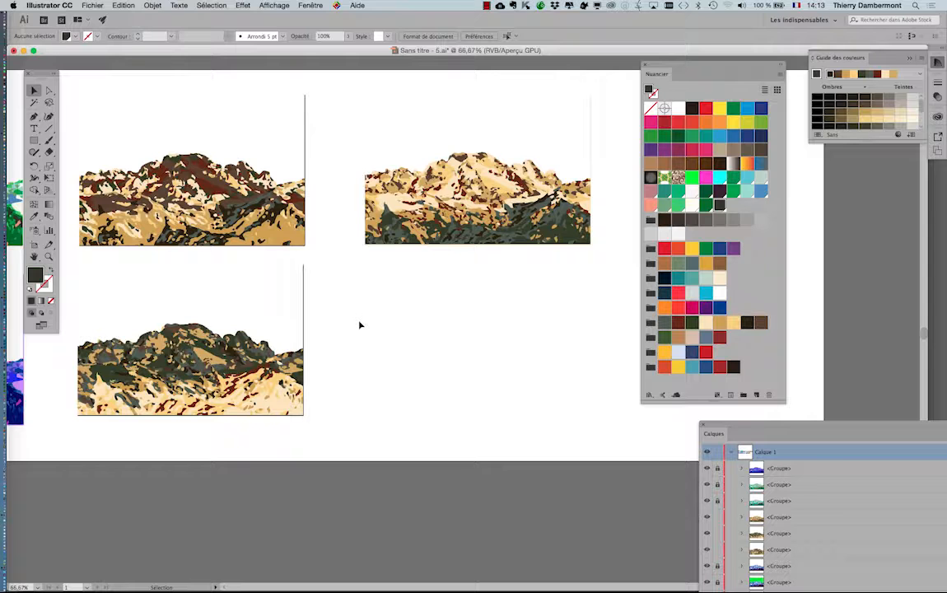
pyautogui.click(394, 204)
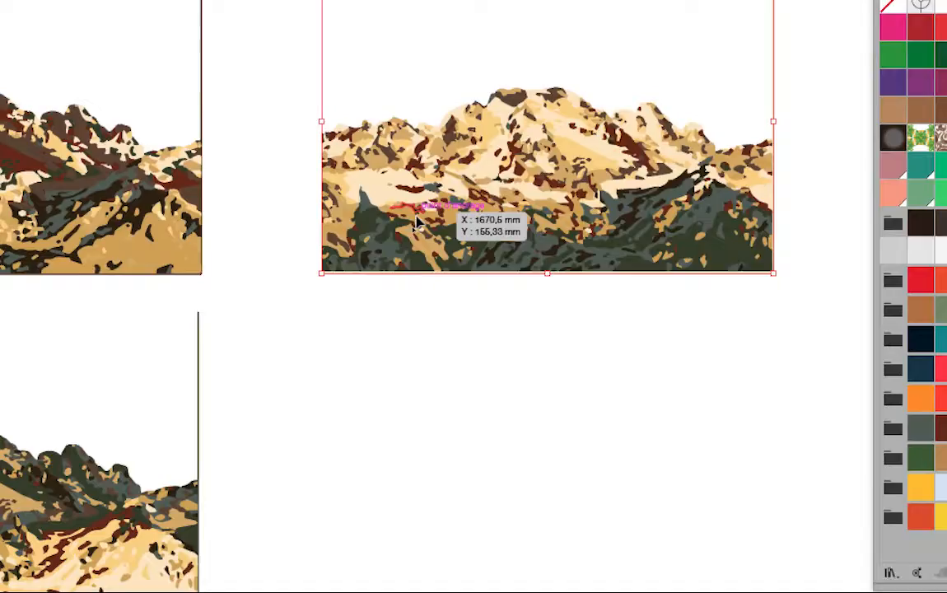
pyautogui.moveTo(414, 236); pyautogui.dragTo(417, 425)
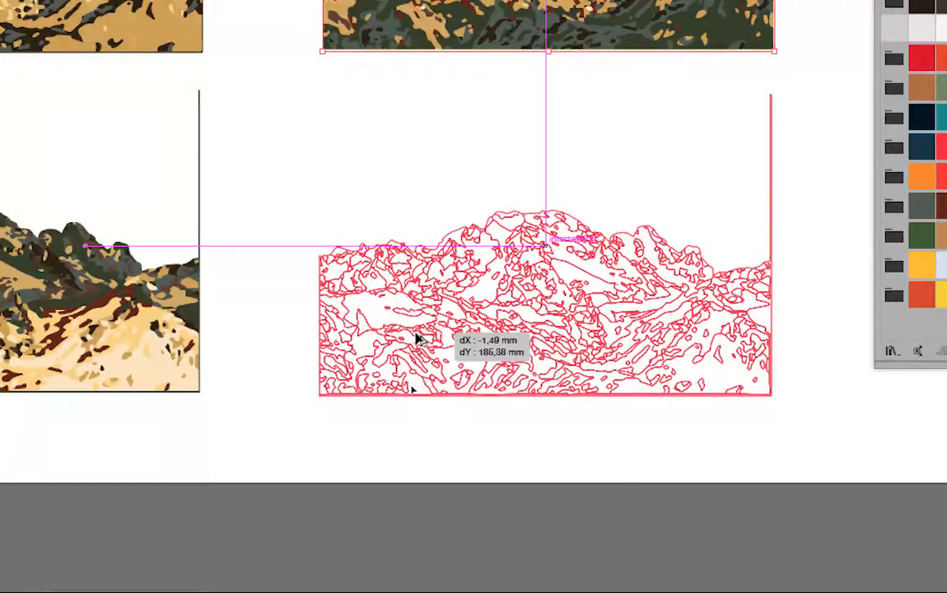
pyautogui.moveTo(418, 339); pyautogui.dragTo(307, 318)
# Step: Recolour the lower mountain copy by repeatedly randomising saturation and brightness until it is brown with bright green foreground patches, and apply the recolouring
pyautogui.click(91, 7)
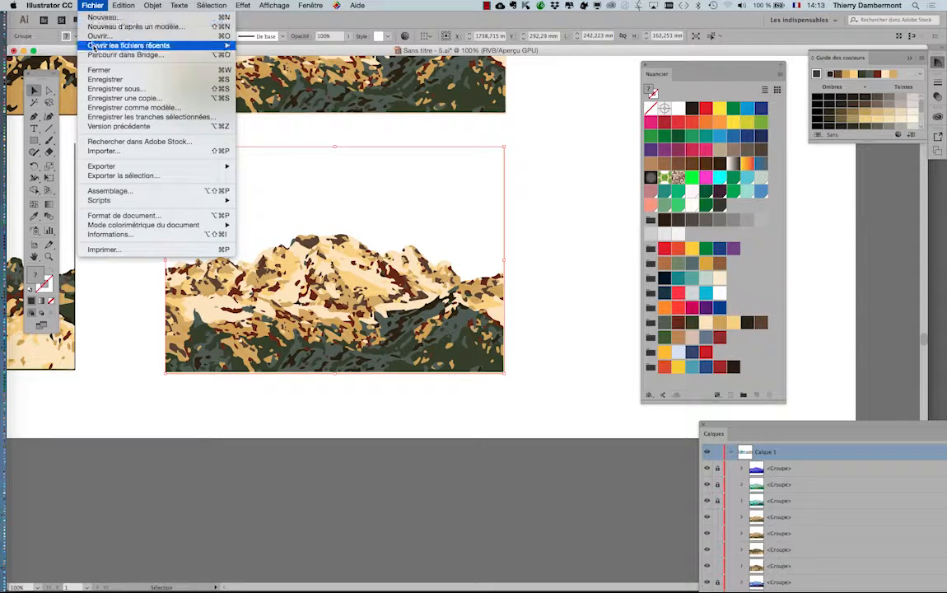
pyautogui.moveTo(123, 6)
pyautogui.moveTo(276, 166)
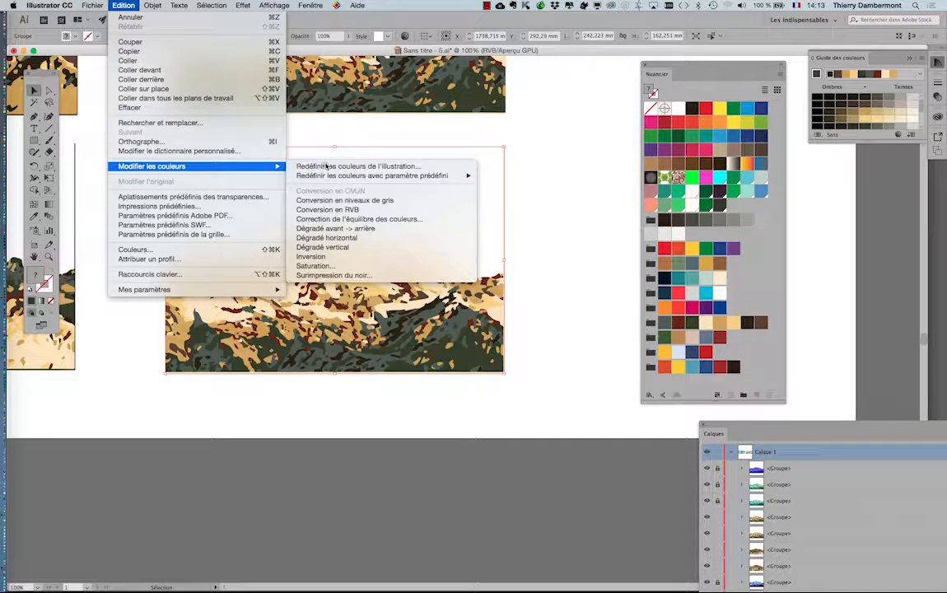
pyautogui.click(326, 165)
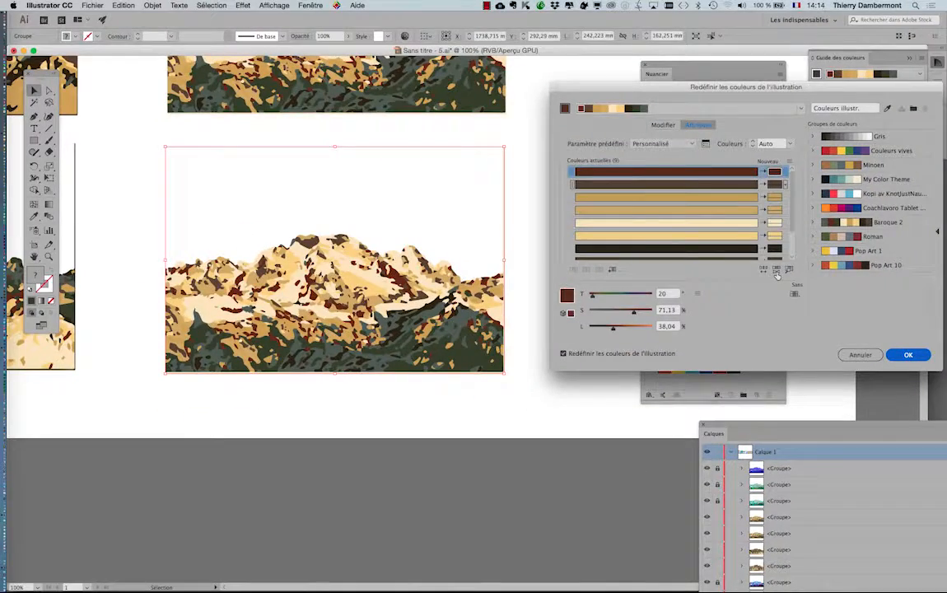
pyautogui.click(776, 270)
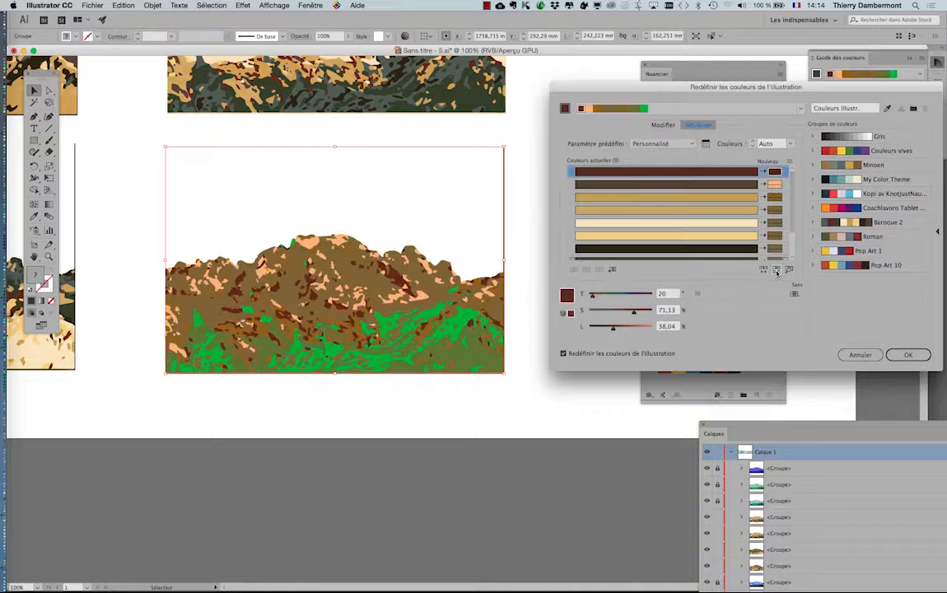
pyautogui.click(776, 271)
pyautogui.click(776, 270)
pyautogui.click(776, 270)
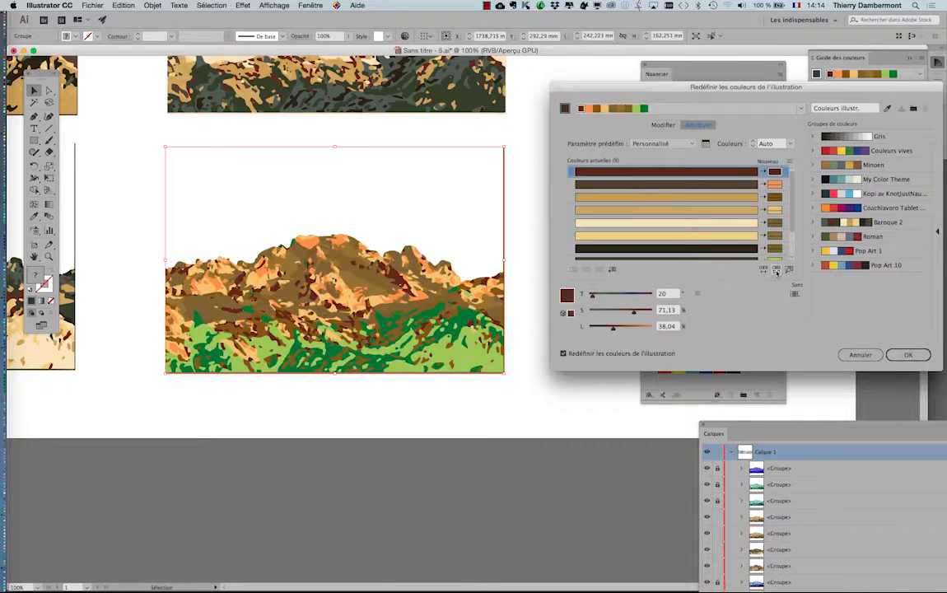
pyautogui.click(776, 270)
pyautogui.click(776, 270)
pyautogui.click(776, 270)
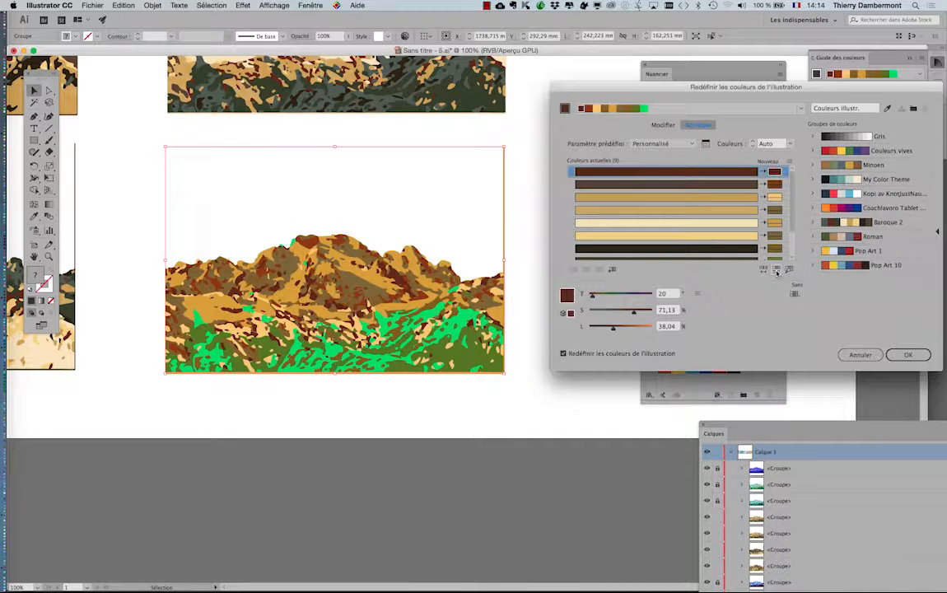
pyautogui.click(776, 270)
pyautogui.click(776, 271)
pyautogui.click(776, 271)
pyautogui.click(776, 270)
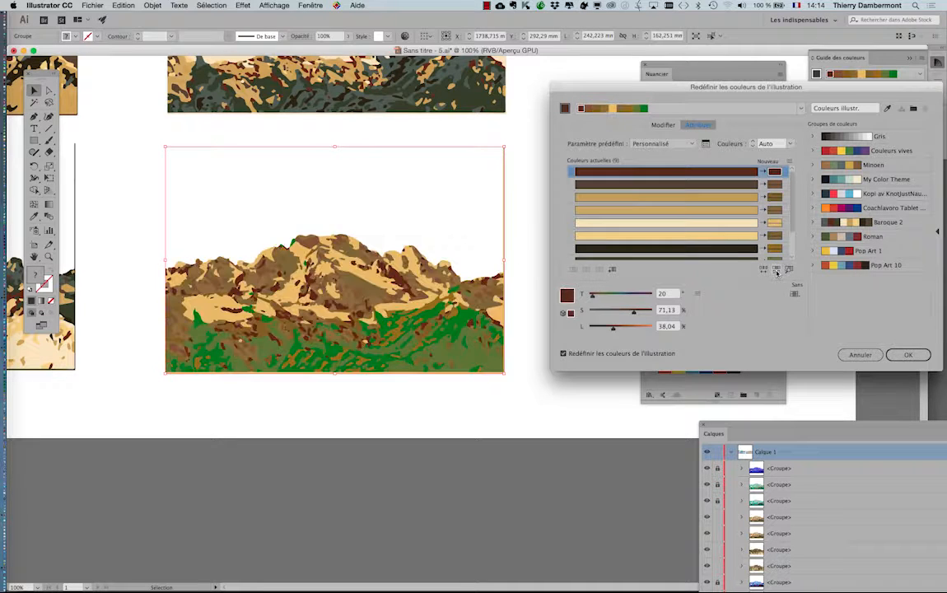
pyautogui.click(776, 270)
pyautogui.click(776, 270)
pyautogui.click(776, 270)
pyautogui.click(776, 270)
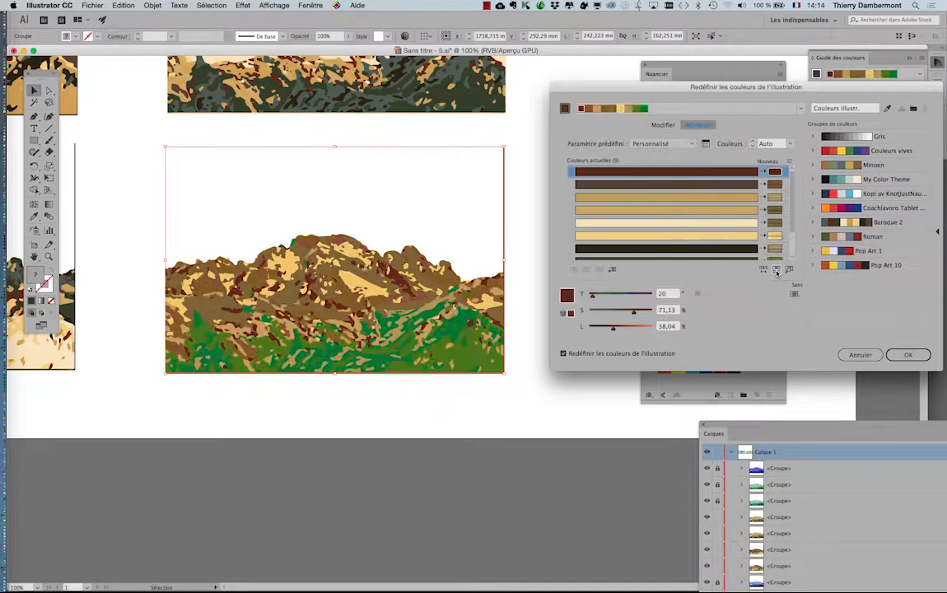
pyautogui.click(776, 270)
pyautogui.click(776, 270)
pyautogui.click(776, 270)
pyautogui.click(776, 270)
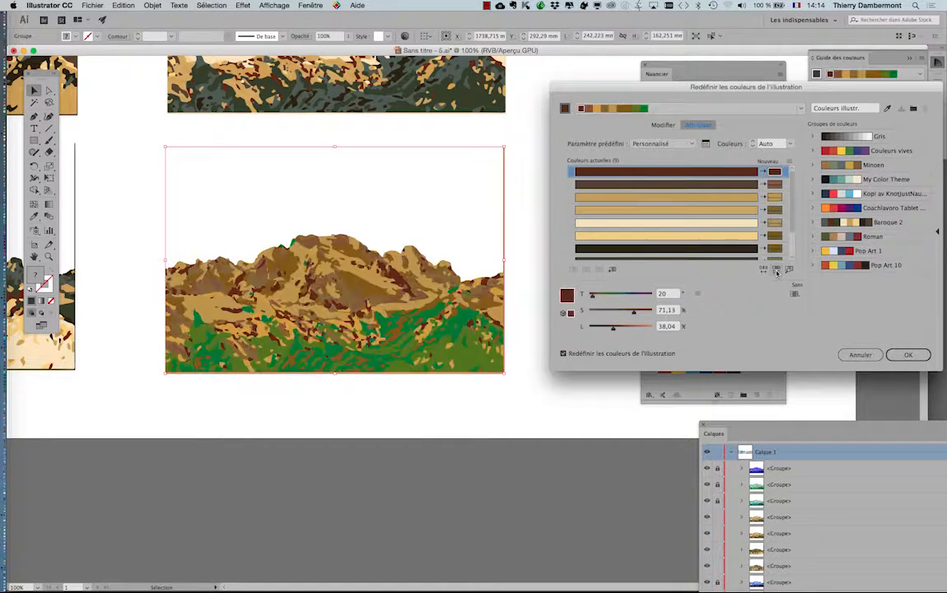
pyautogui.click(776, 270)
pyautogui.click(776, 270)
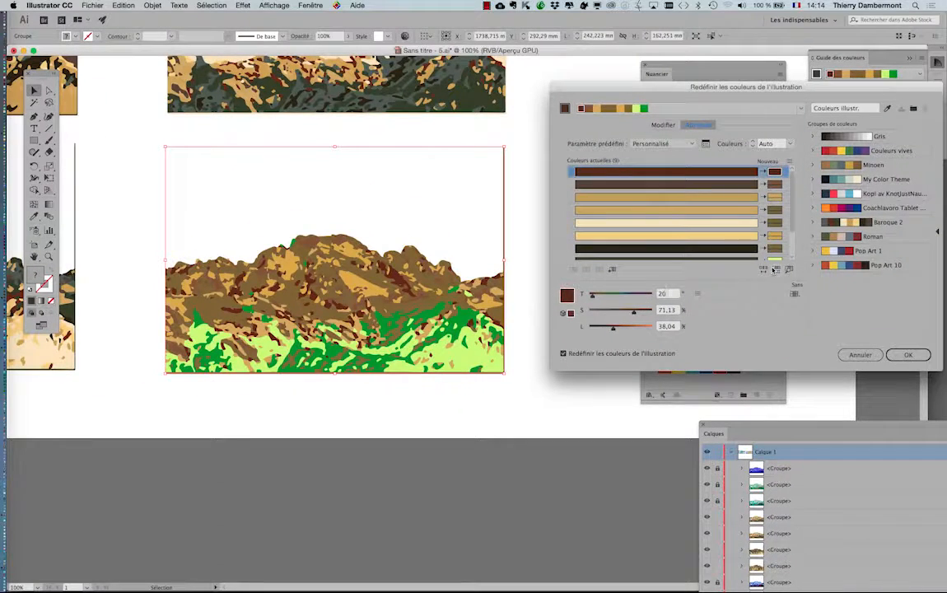
pyautogui.click(776, 270)
pyautogui.click(776, 270)
pyautogui.click(776, 270)
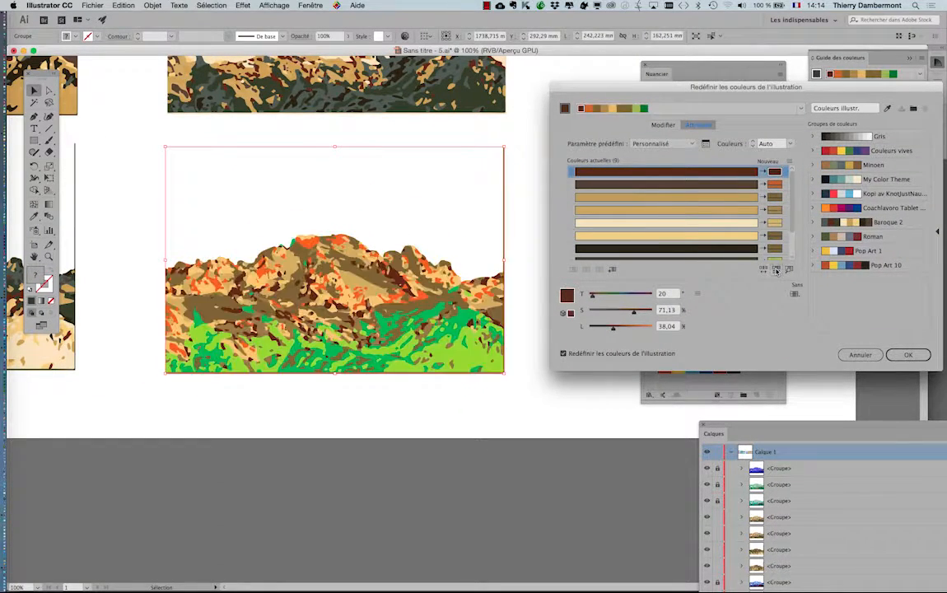
pyautogui.click(776, 270)
pyautogui.click(776, 270)
pyautogui.click(776, 270)
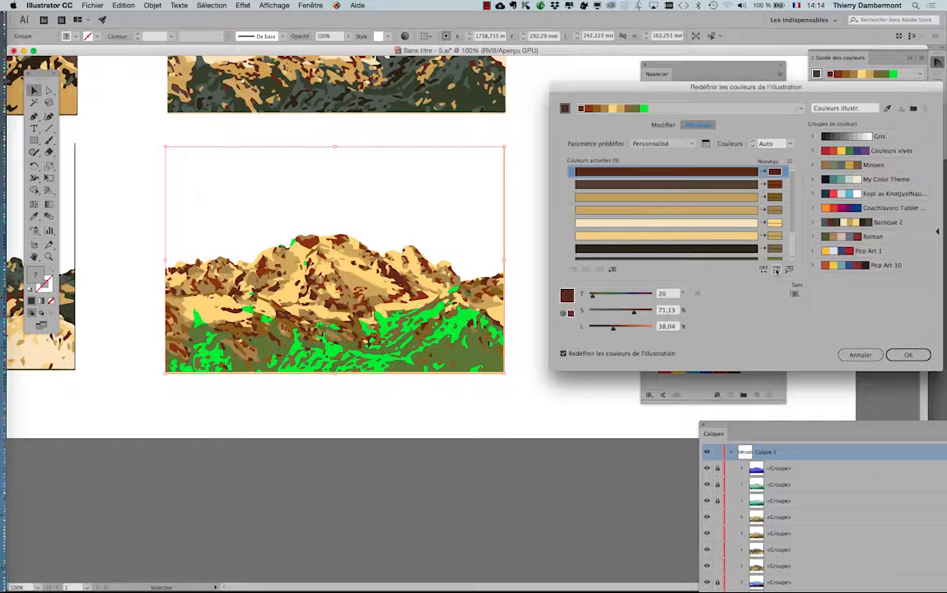
pyautogui.click(776, 270)
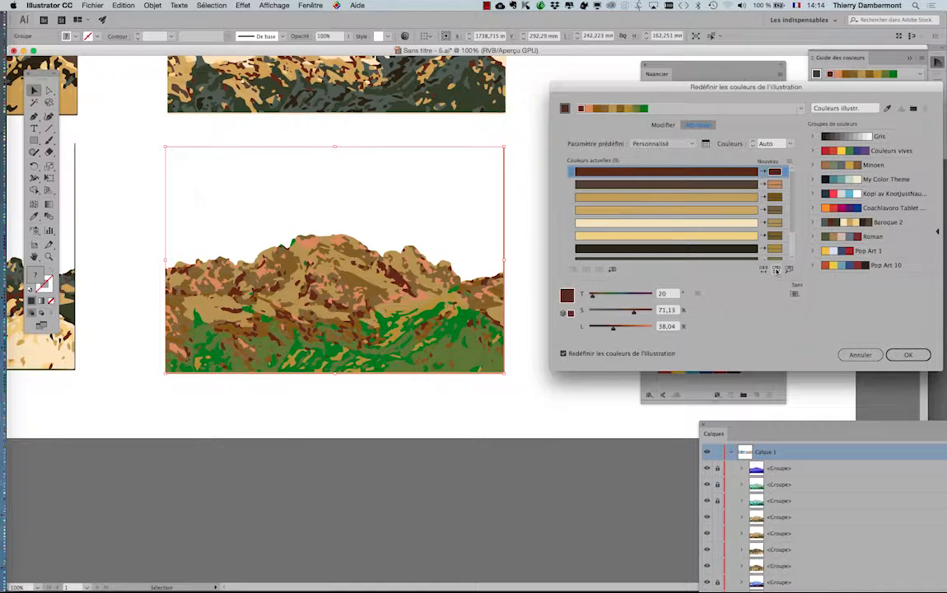
pyautogui.click(776, 270)
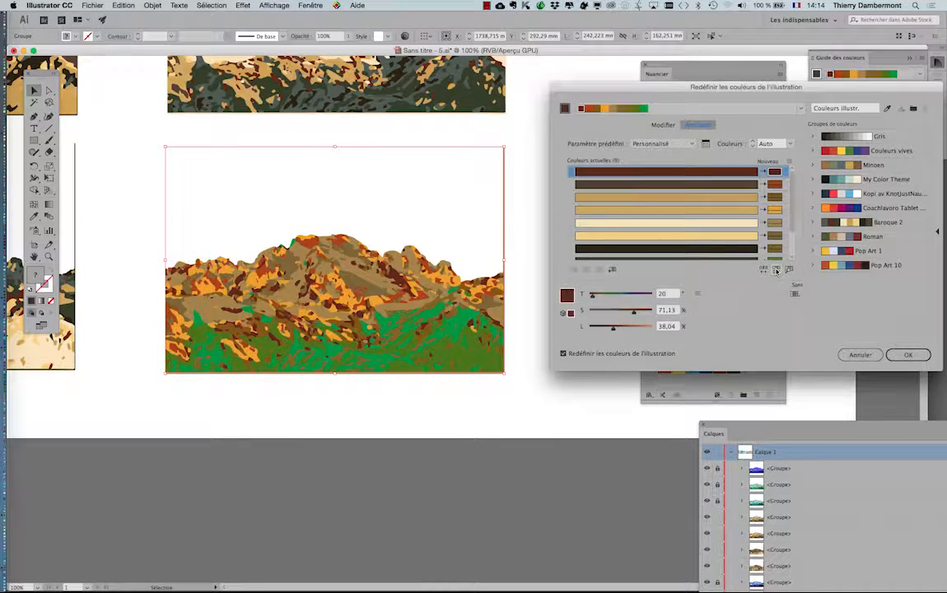
pyautogui.click(776, 270)
pyautogui.click(776, 270)
pyautogui.click(776, 270)
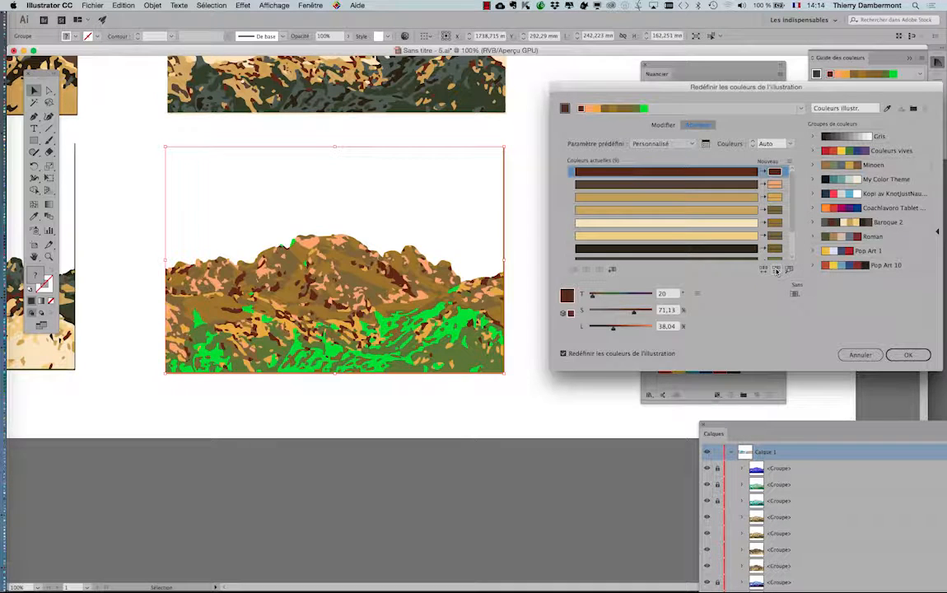
pyautogui.click(776, 270)
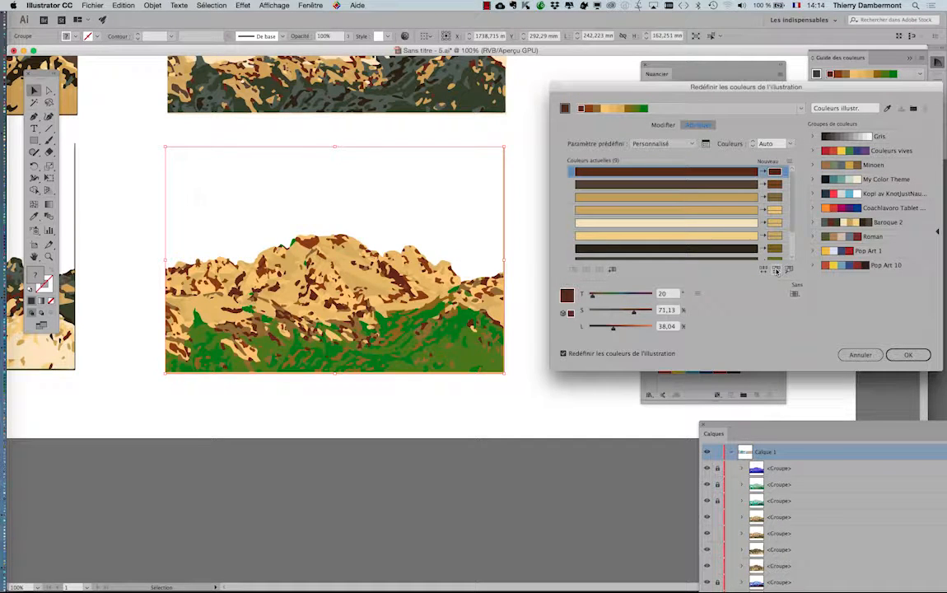
pyautogui.click(776, 270)
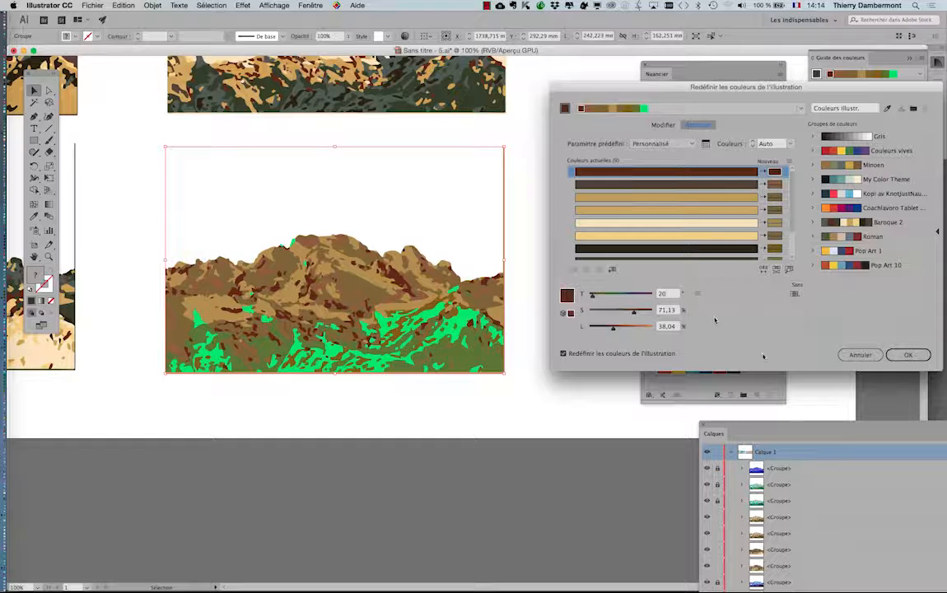
pyautogui.click(906, 354)
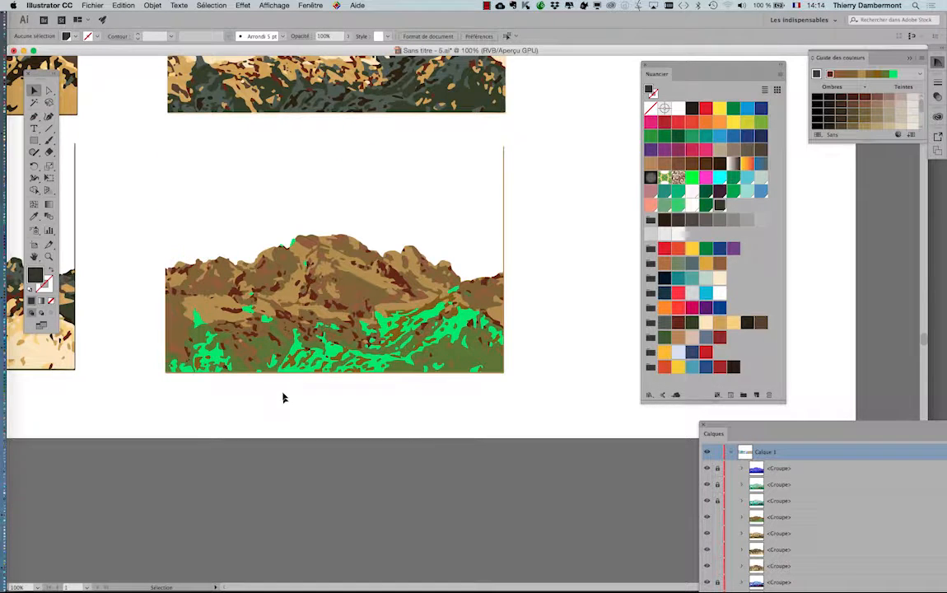
# Step: Move the swatches panel below the artboard so that it no longer covers the mountain variations
pyautogui.scroll(-1, 274, 375)
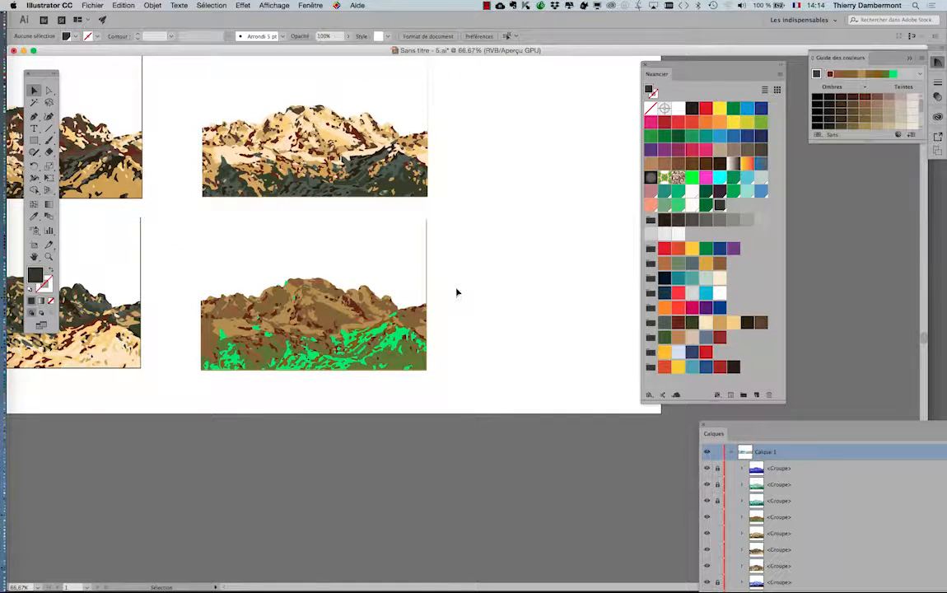
pyautogui.scroll(3, 470, 281)
pyautogui.hscroll(-1, 469, 281)
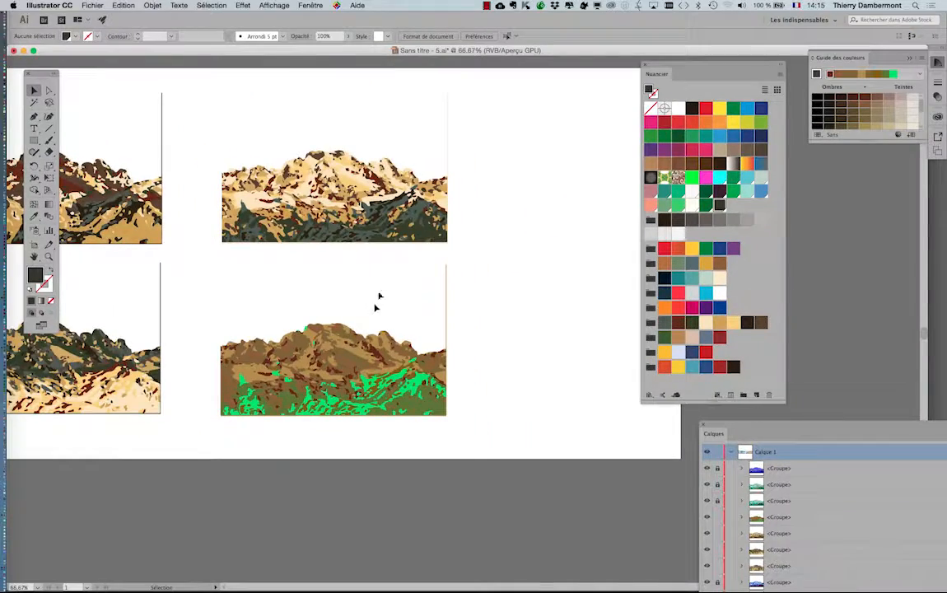
pyautogui.scroll(-1, 430, 274)
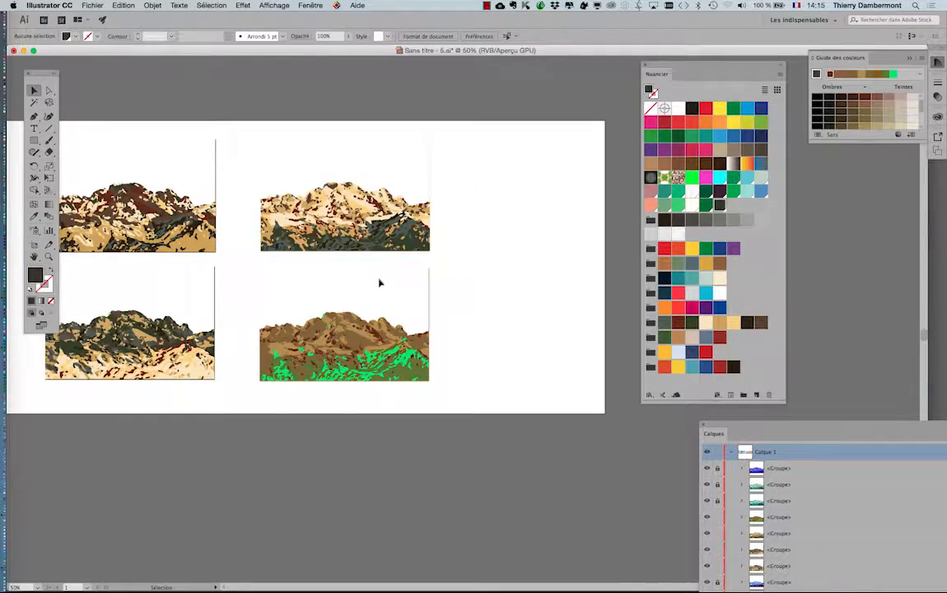
pyautogui.scroll(-1, 379, 282)
pyautogui.moveTo(241, 325); pyautogui.dragTo(375, 292)
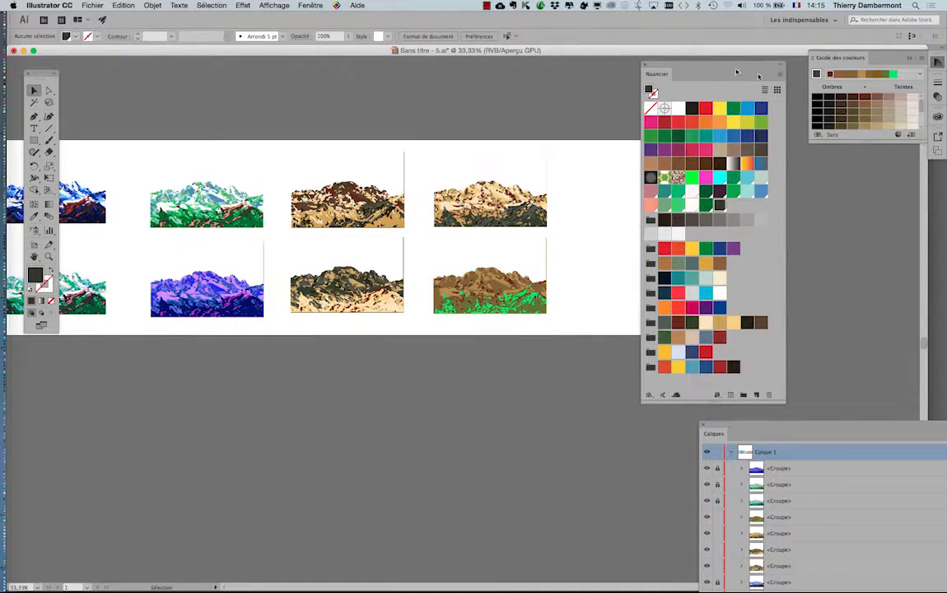
pyautogui.moveTo(692, 67); pyautogui.dragTo(346, 451)
pyautogui.moveTo(307, 321); pyautogui.dragTo(472, 346)
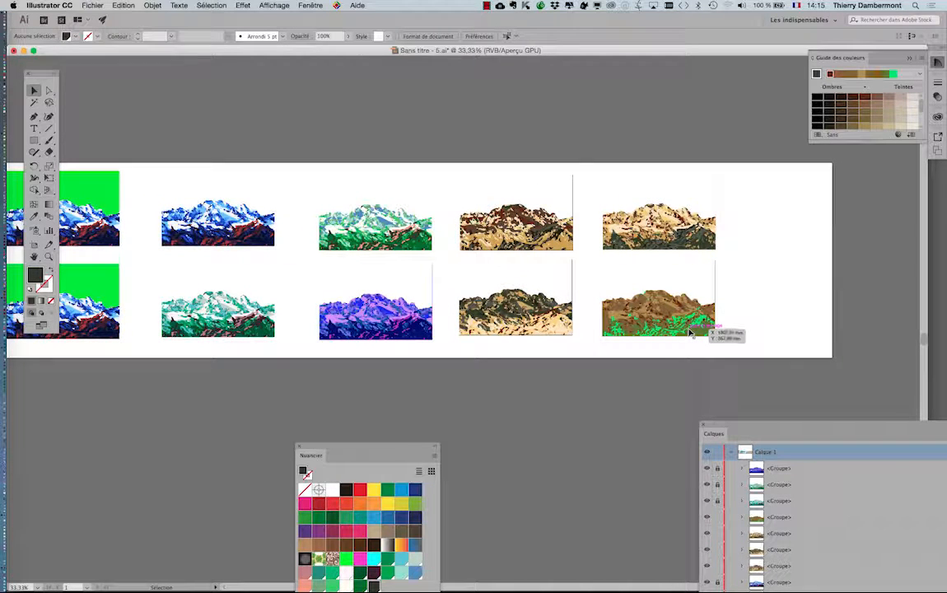
# Step: Save the document as a new Illustrator file named "Sans titre - 6.ai" in the JOUR 3 IVE folder, keeping the default Illustrator CC options
pyautogui.click(92, 5)
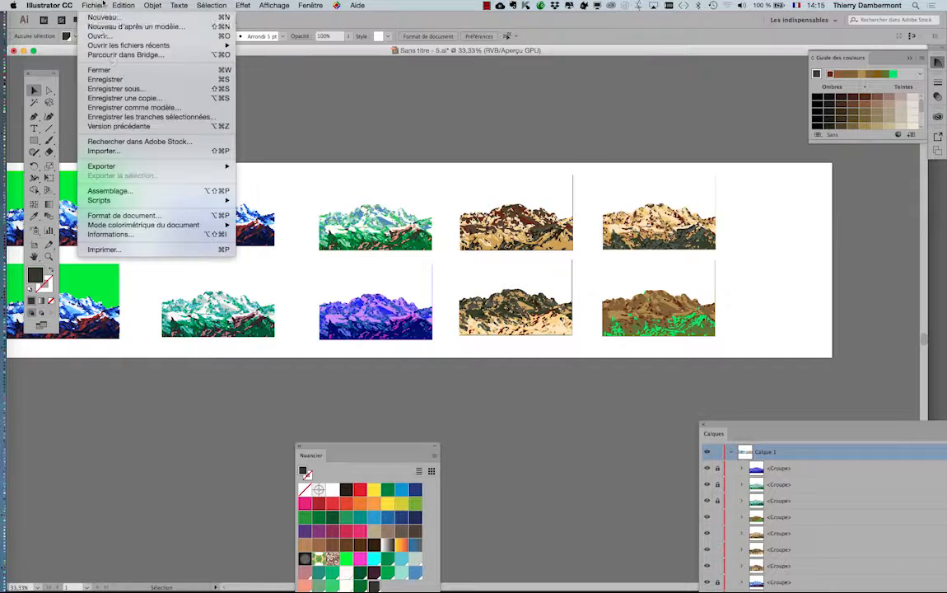
pyautogui.click(109, 85)
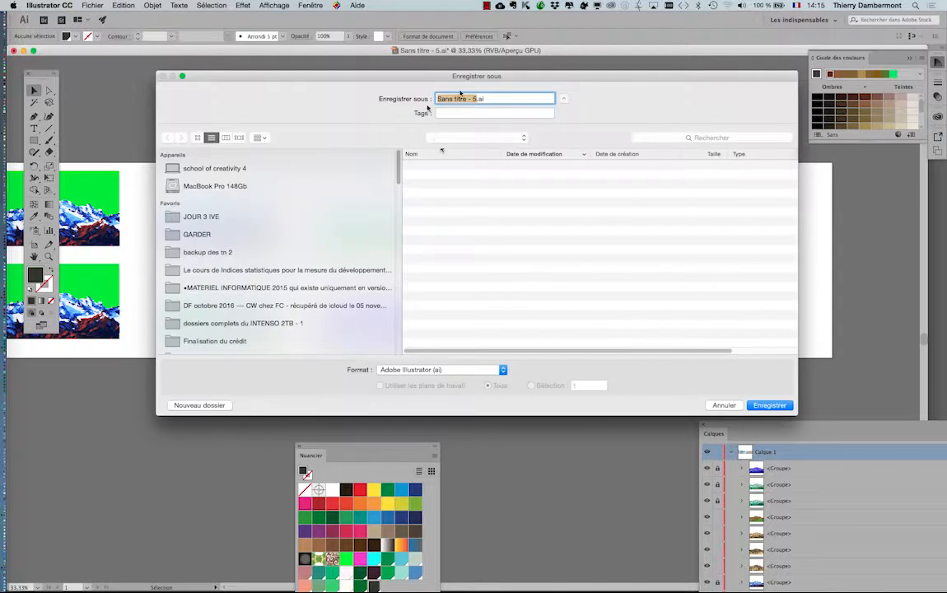
pyautogui.click(478, 99)
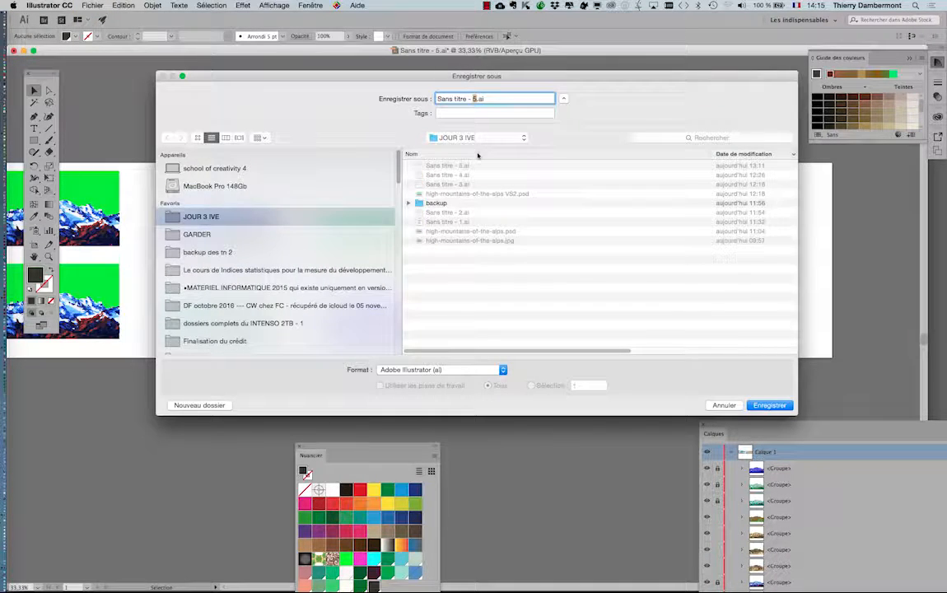
pyautogui.press('Return')
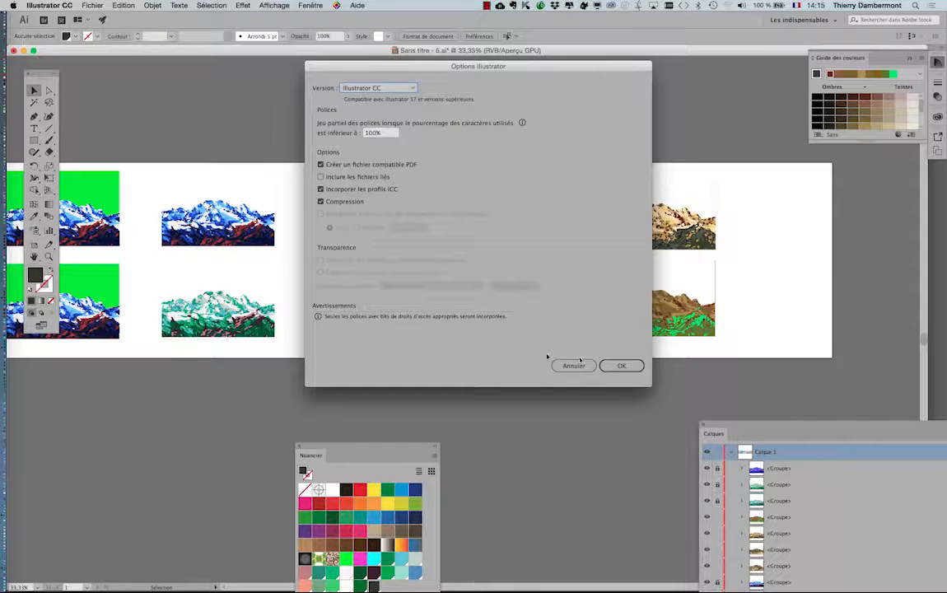
pyautogui.click(624, 367)
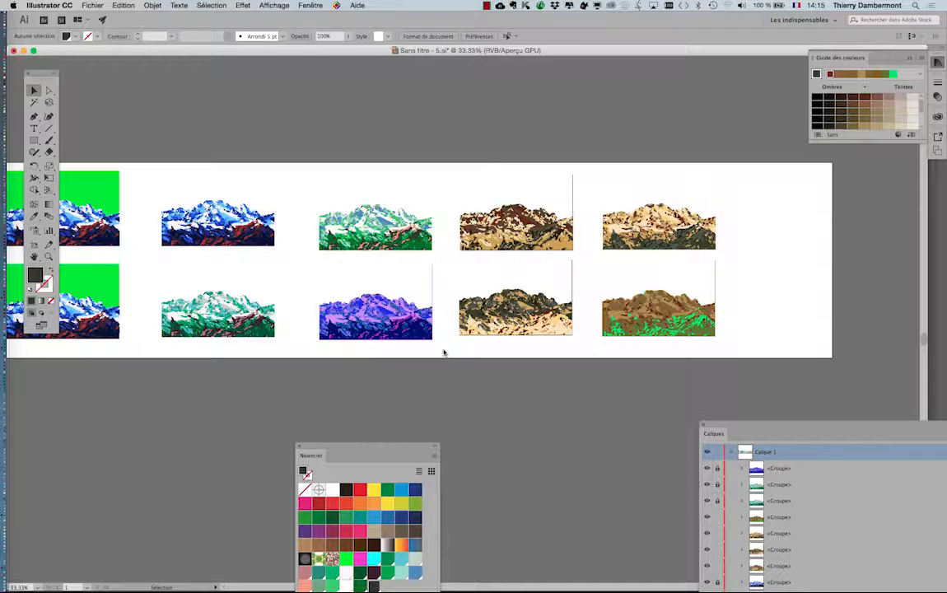
# Step: Hide all the panels to leave an unobstructed view of the mountain variations
pyautogui.scroll(-2, 443, 352)
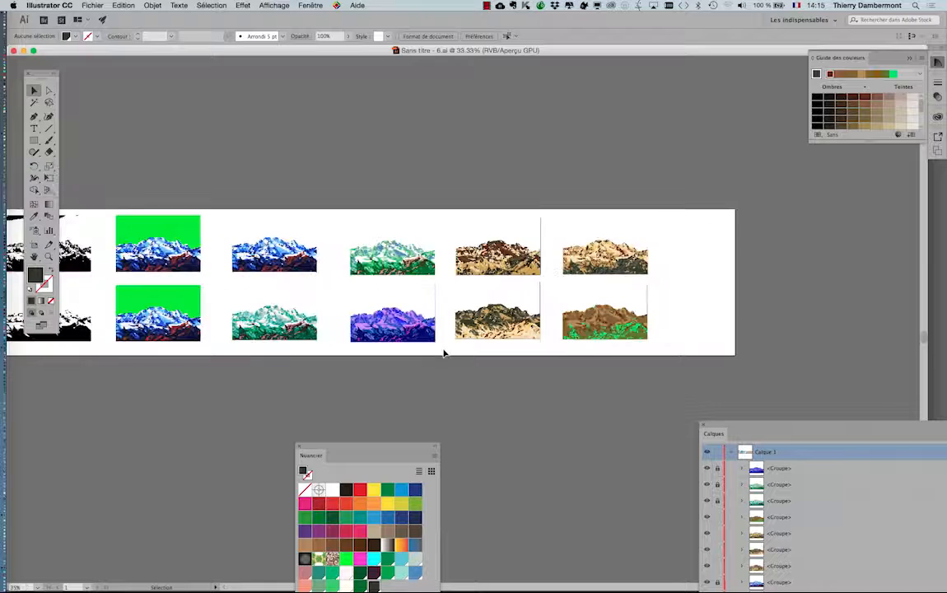
pyautogui.hscroll(-3, 492, 394)
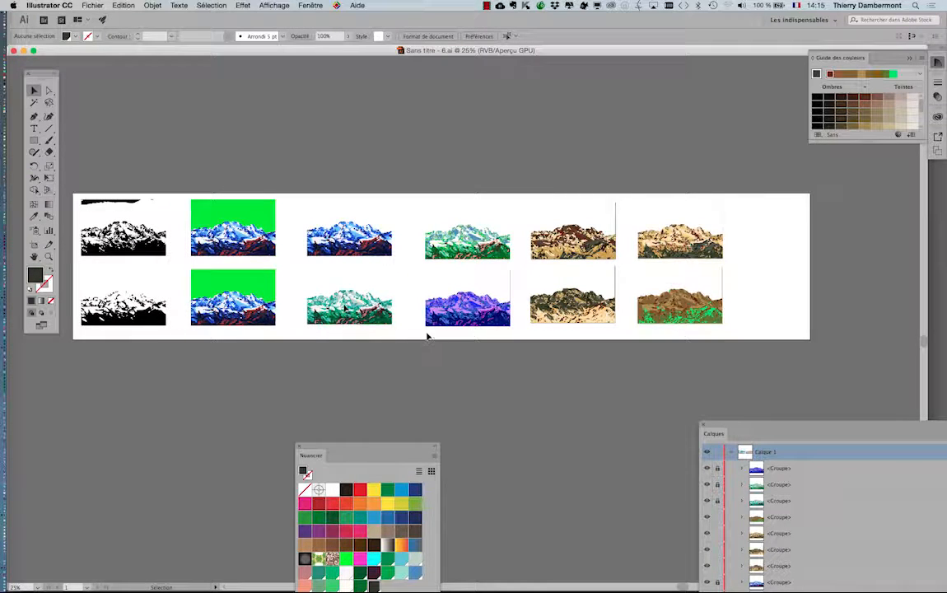
pyautogui.scroll(4, 254, 295)
pyautogui.press('Tab')
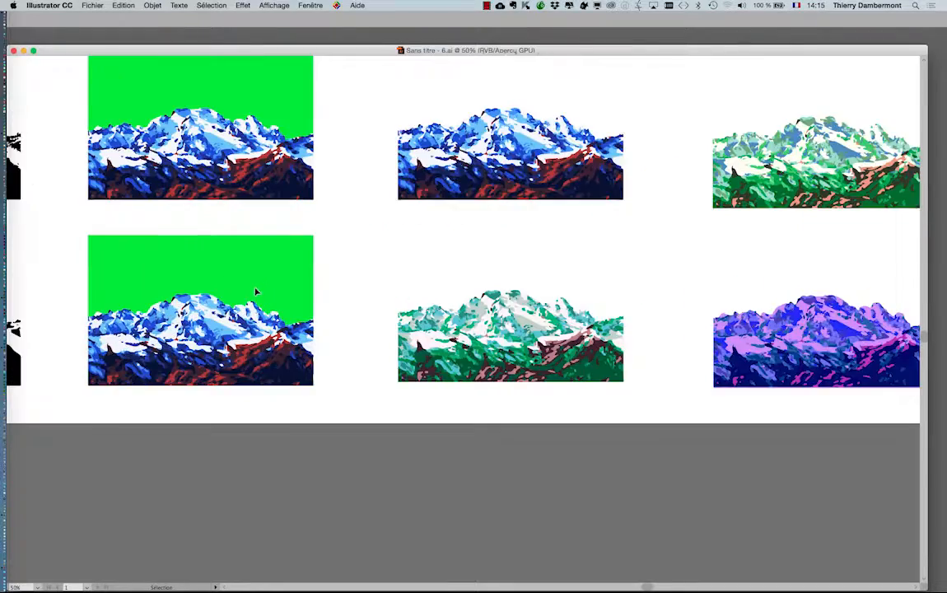
# Step: Examine all the mountain variations across the artboard, from the black-and-white tracings to the brown and green recolouring, close up and as an overview
pyautogui.scroll(2, 255, 292)
pyautogui.scroll(3, 421, 363)
pyautogui.hscroll(-2, 421, 364)
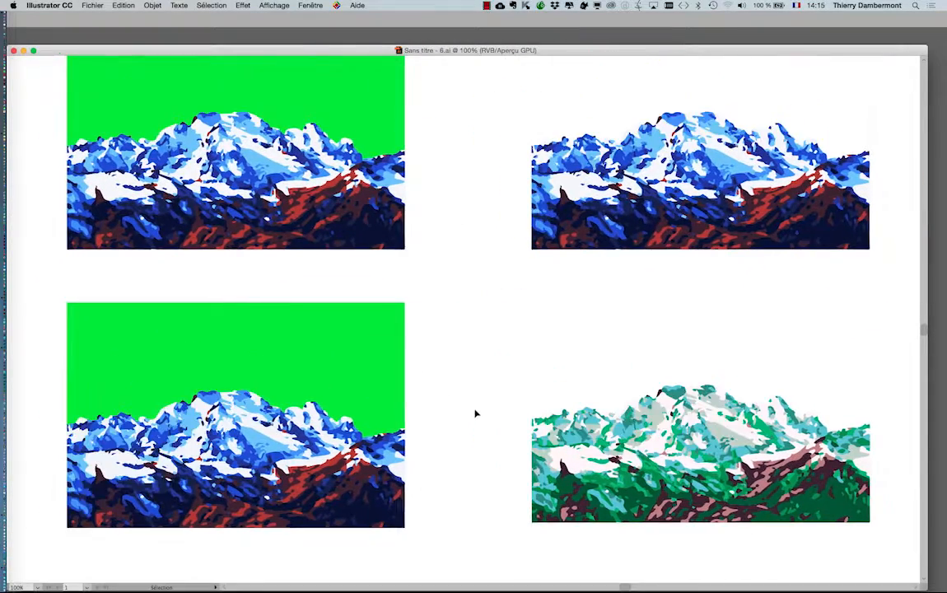
pyautogui.scroll(-1, 476, 414)
pyautogui.moveTo(356, 365); pyautogui.dragTo(736, 366)
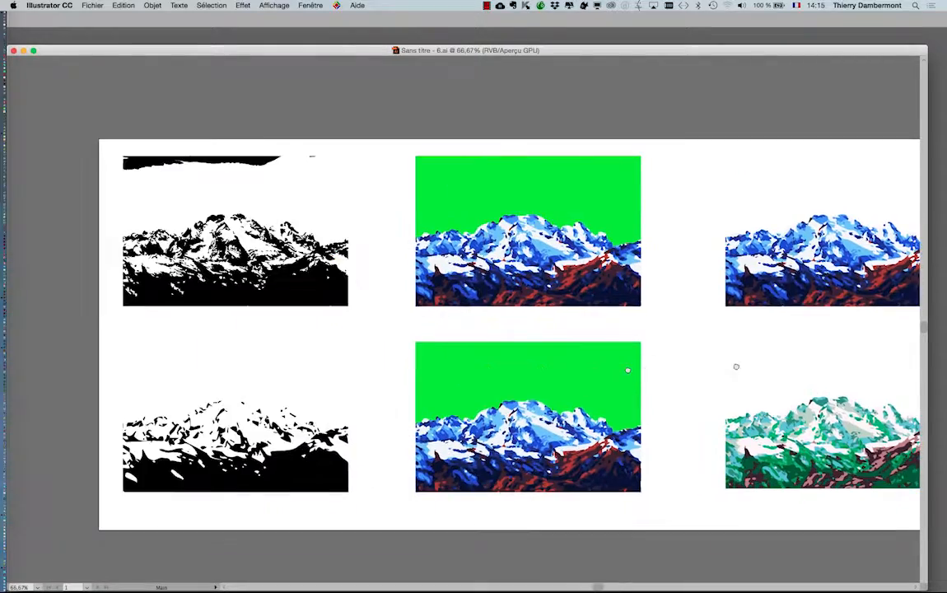
pyautogui.moveTo(666, 362); pyautogui.dragTo(499, 367)
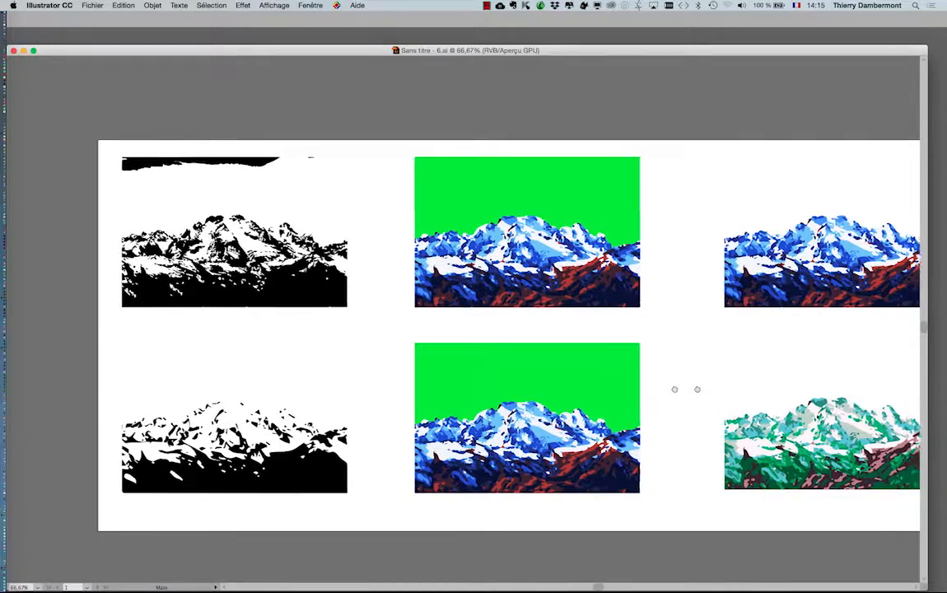
pyautogui.moveTo(669, 387); pyautogui.dragTo(322, 385)
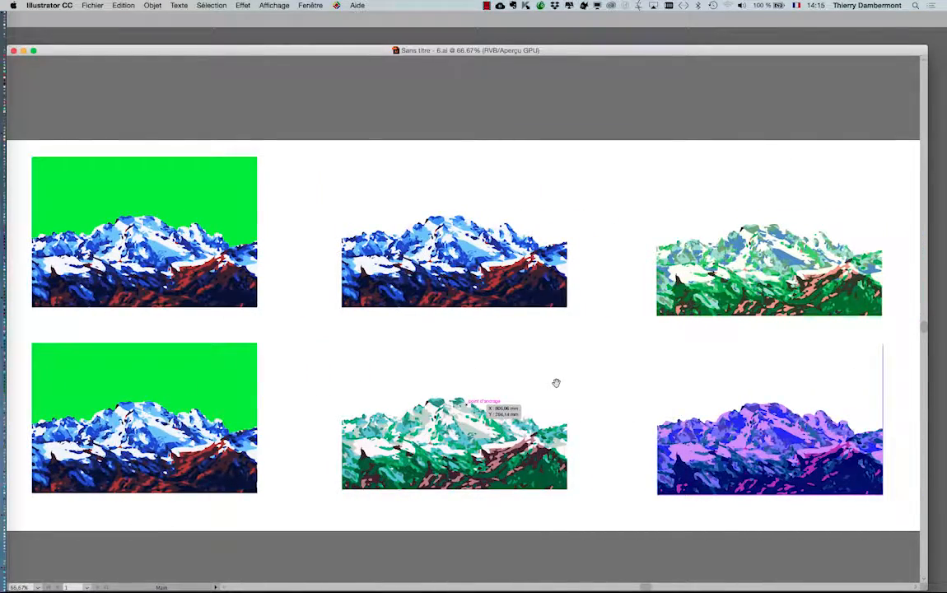
pyautogui.moveTo(556, 383); pyautogui.dragTo(202, 381)
pyautogui.moveTo(495, 383); pyautogui.dragTo(174, 361)
pyautogui.moveTo(435, 343); pyautogui.dragTo(186, 330)
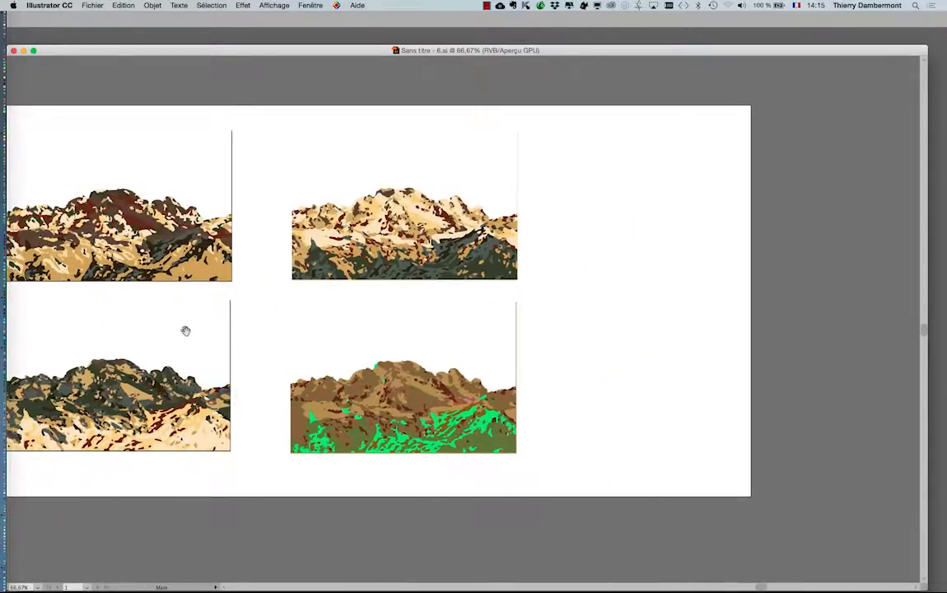
pyautogui.moveTo(116, 330); pyautogui.dragTo(620, 323)
pyautogui.moveTo(330, 311); pyautogui.dragTo(586, 307)
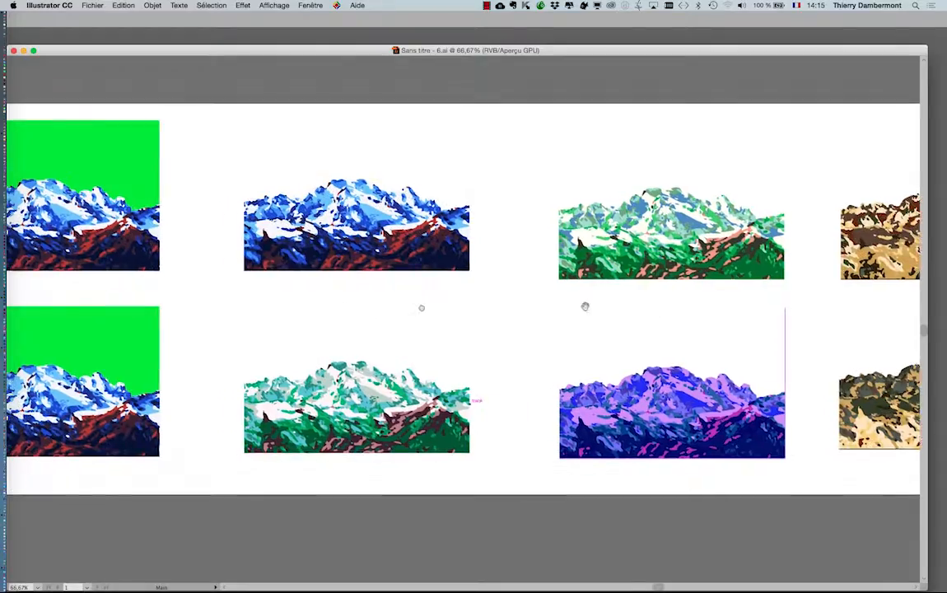
pyautogui.moveTo(280, 293); pyautogui.dragTo(580, 308)
pyautogui.scroll(-2, 490, 335)
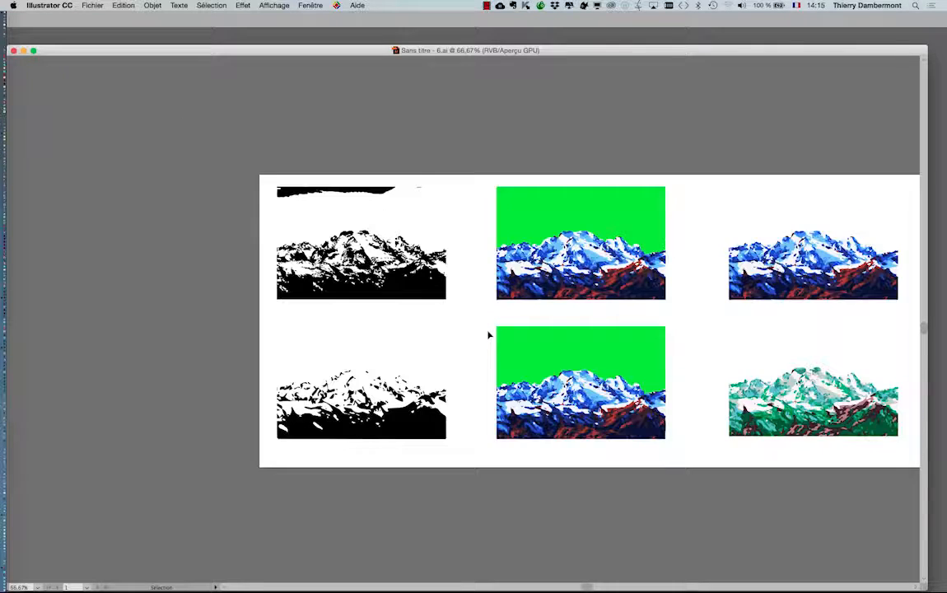
pyautogui.moveTo(649, 350); pyautogui.dragTo(264, 328)
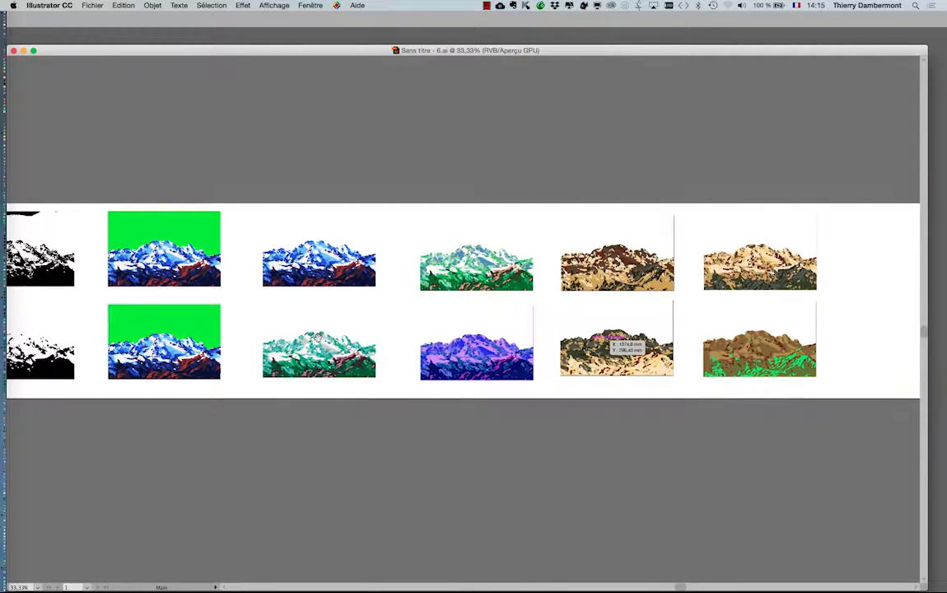
pyautogui.moveTo(609, 335); pyautogui.dragTo(684, 337)
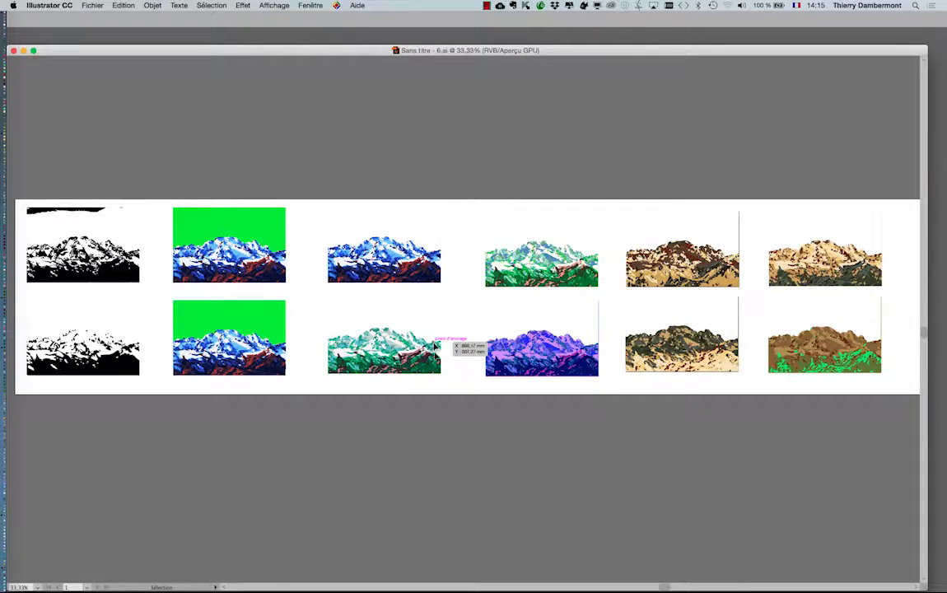